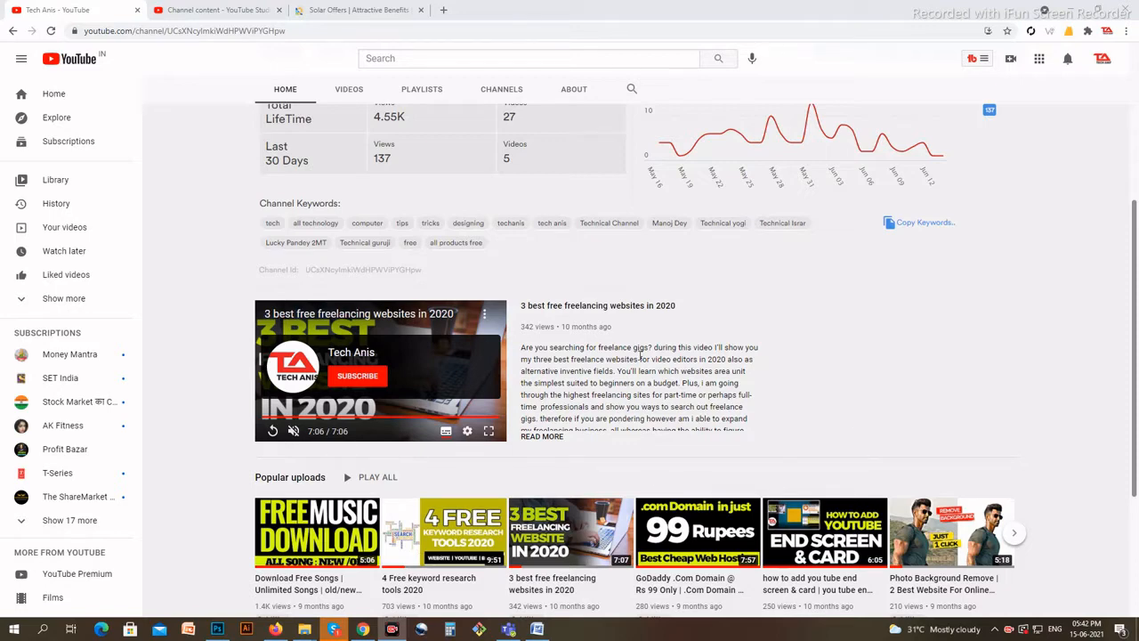
scroll(640, 355, down, 3)
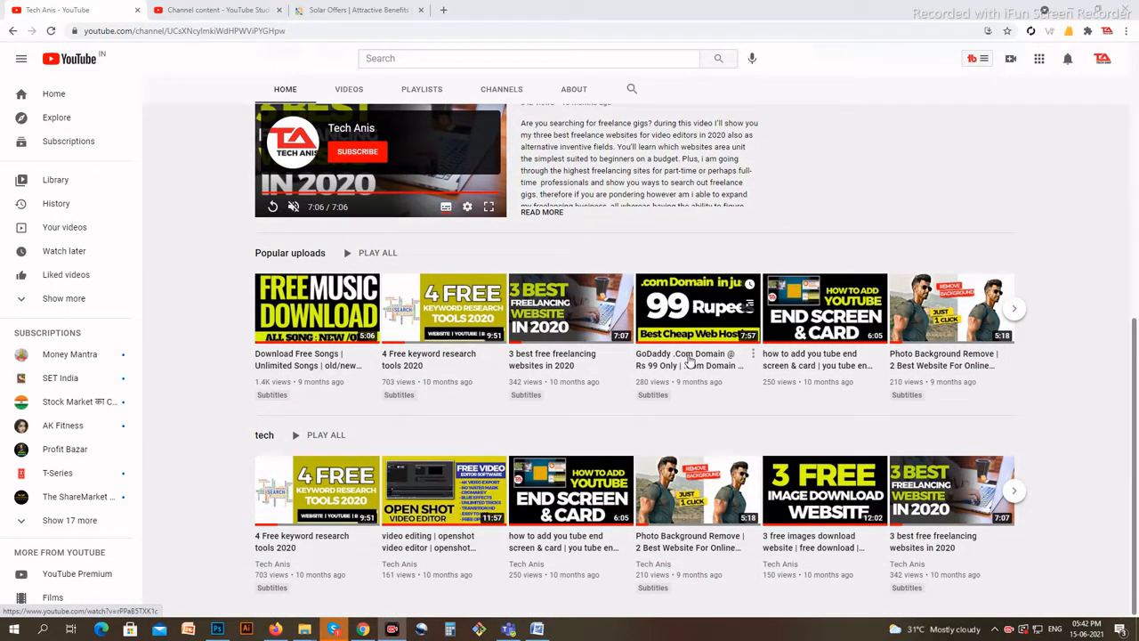
scroll(690, 360, up, 4)
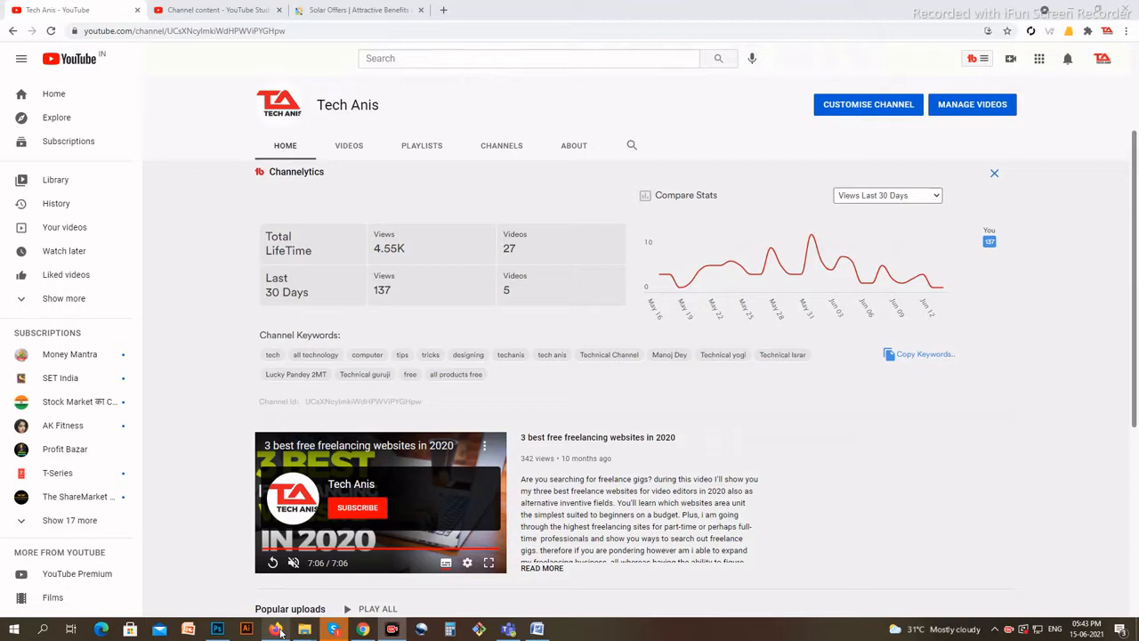
- Switch to Firefox, open avivaenergysolutions.com.au/wp-admin/ and log in to WordPress with the prefilled credentials
mouse_move(274, 629)
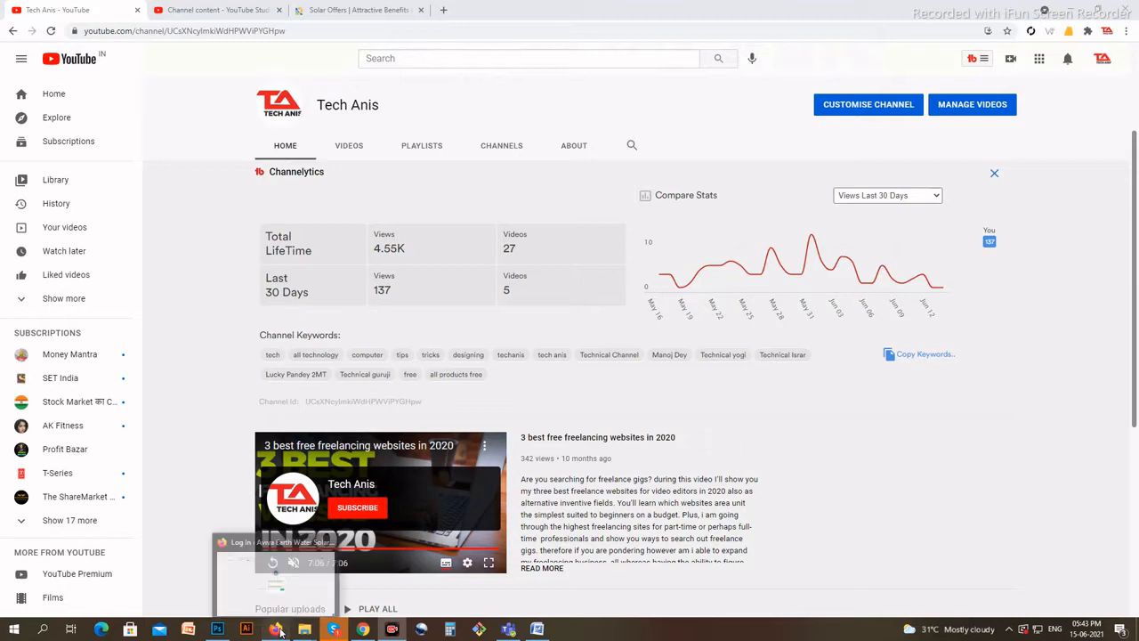
click(278, 574)
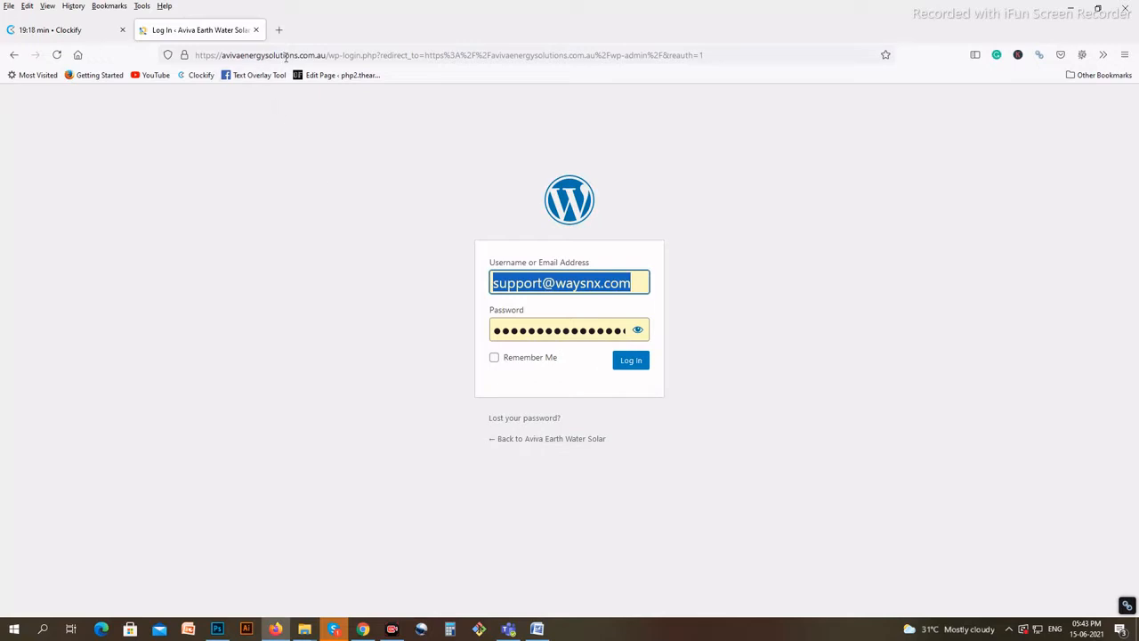
drag(330, 56, 741, 69)
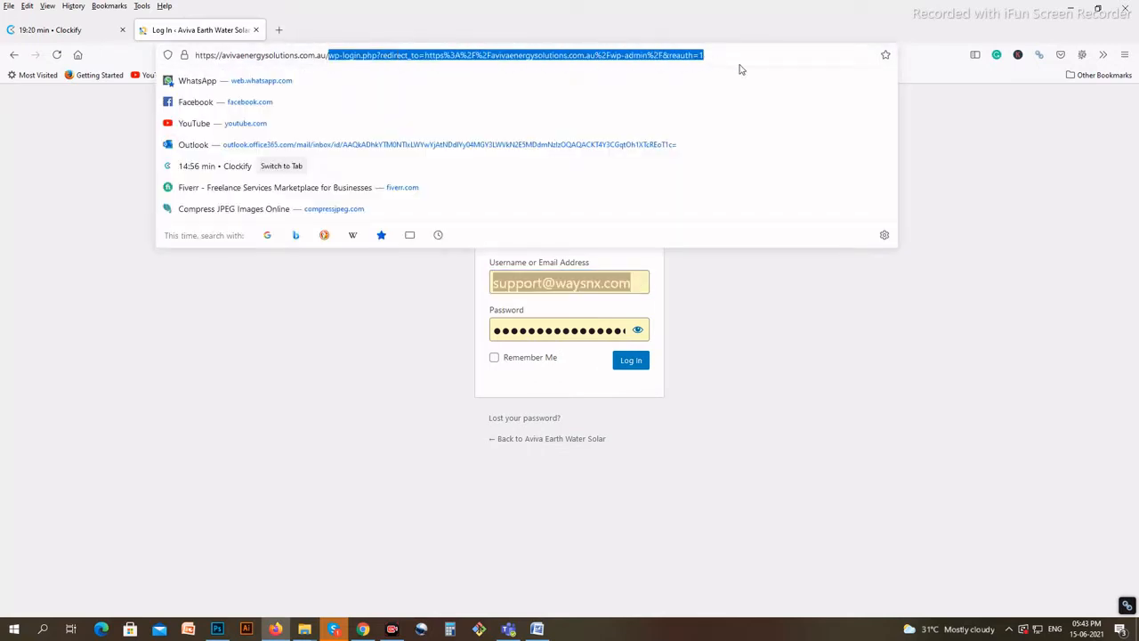
key(BackSpace)
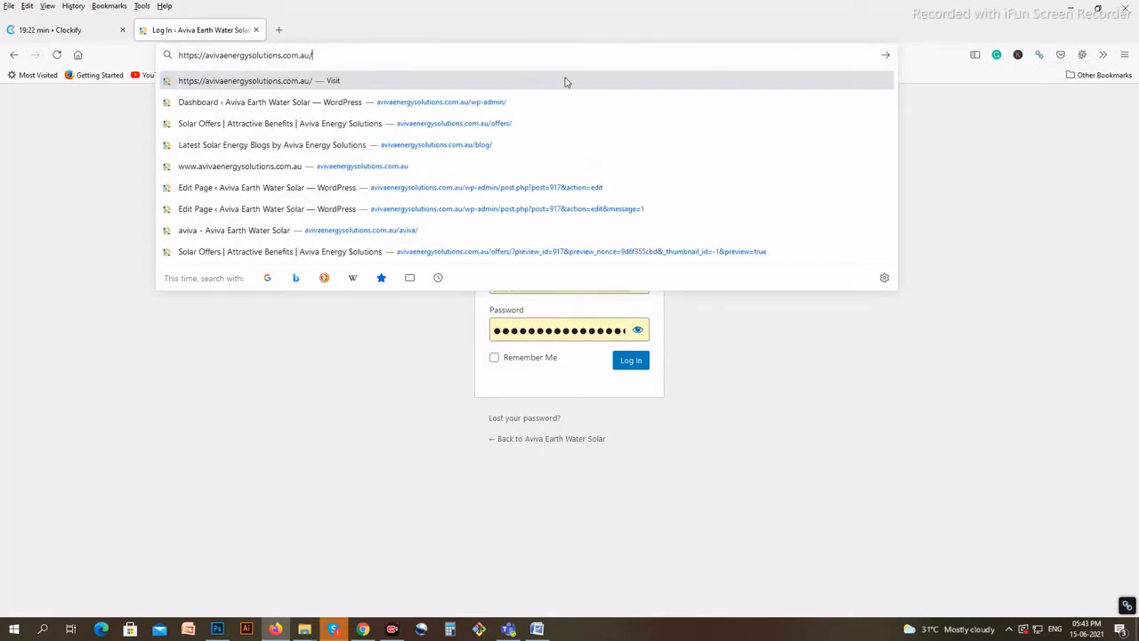
text(w)
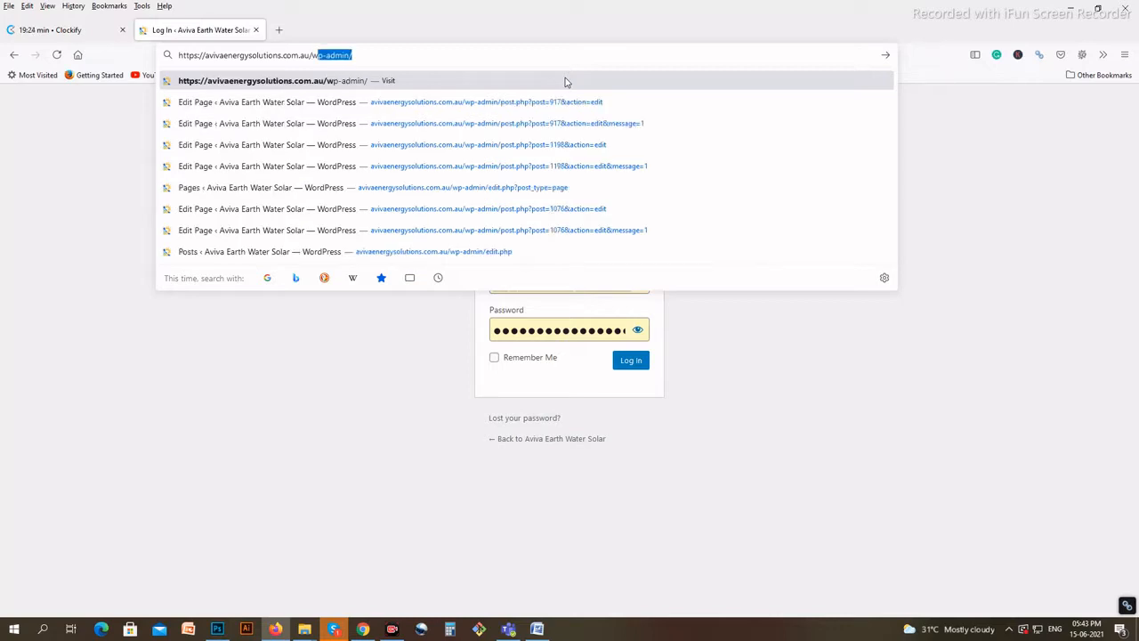
key(Return)
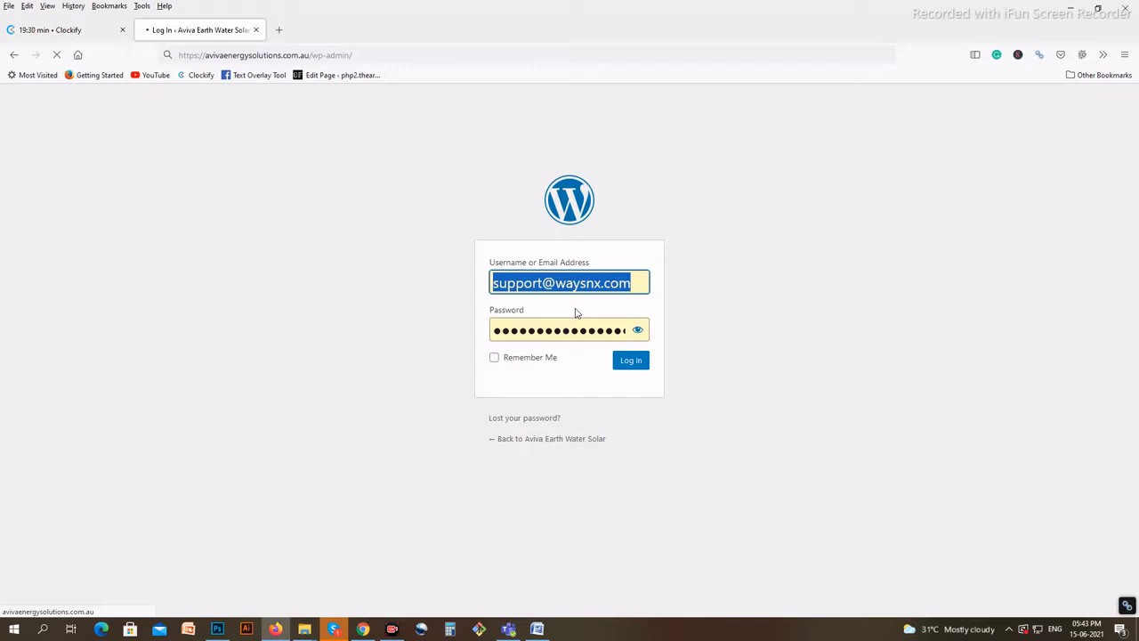
click(631, 369)
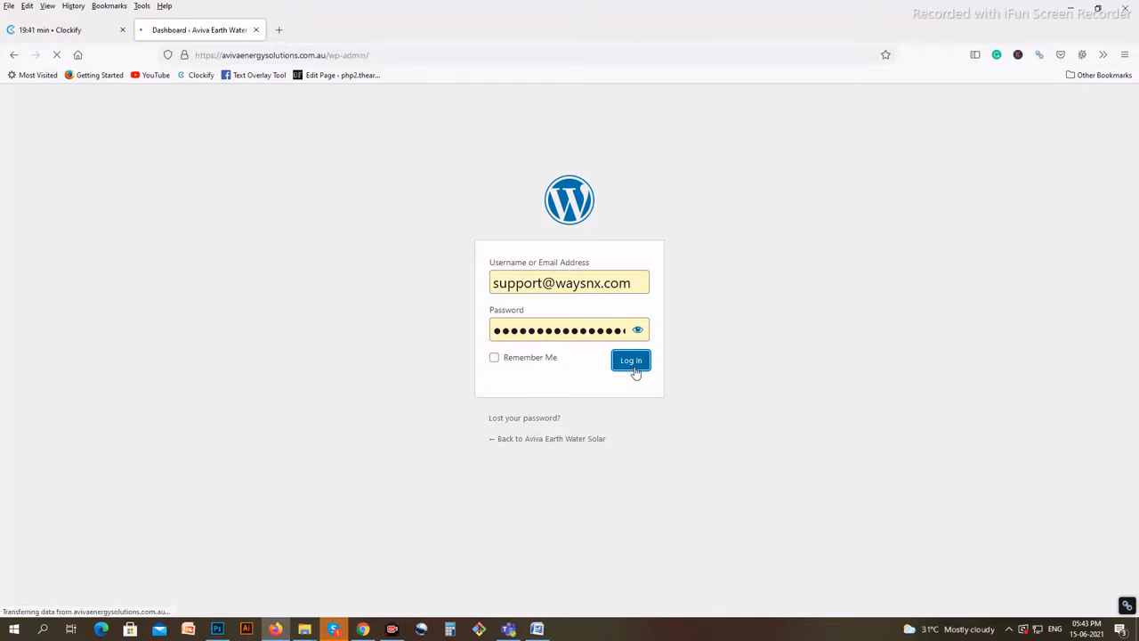
scroll(417, 296, down, 2)
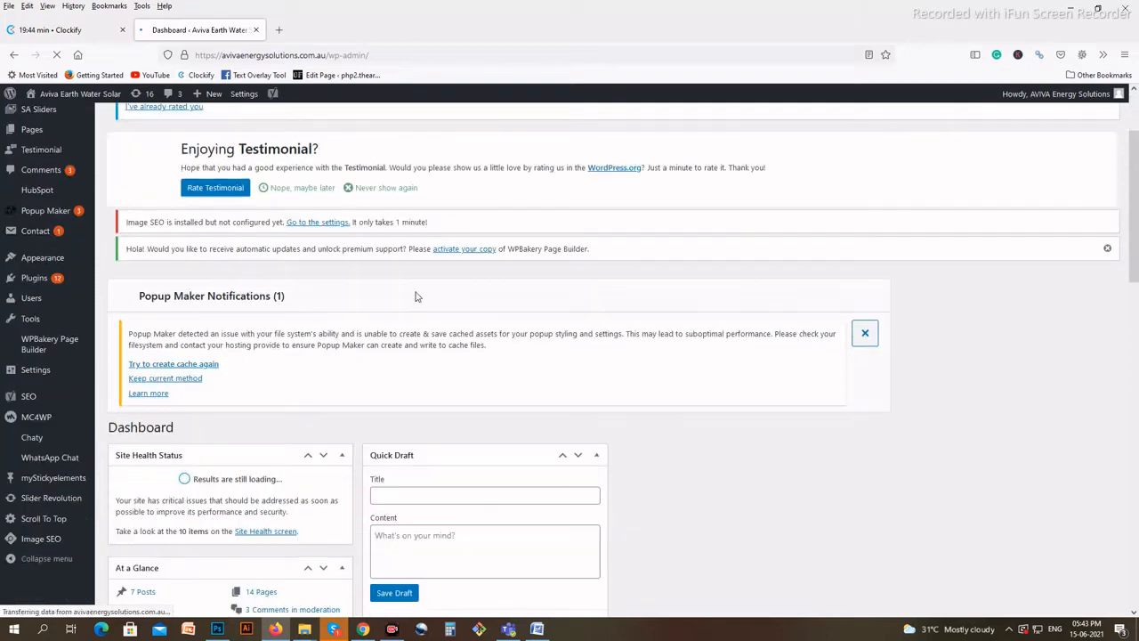
scroll(418, 312, up, 2)
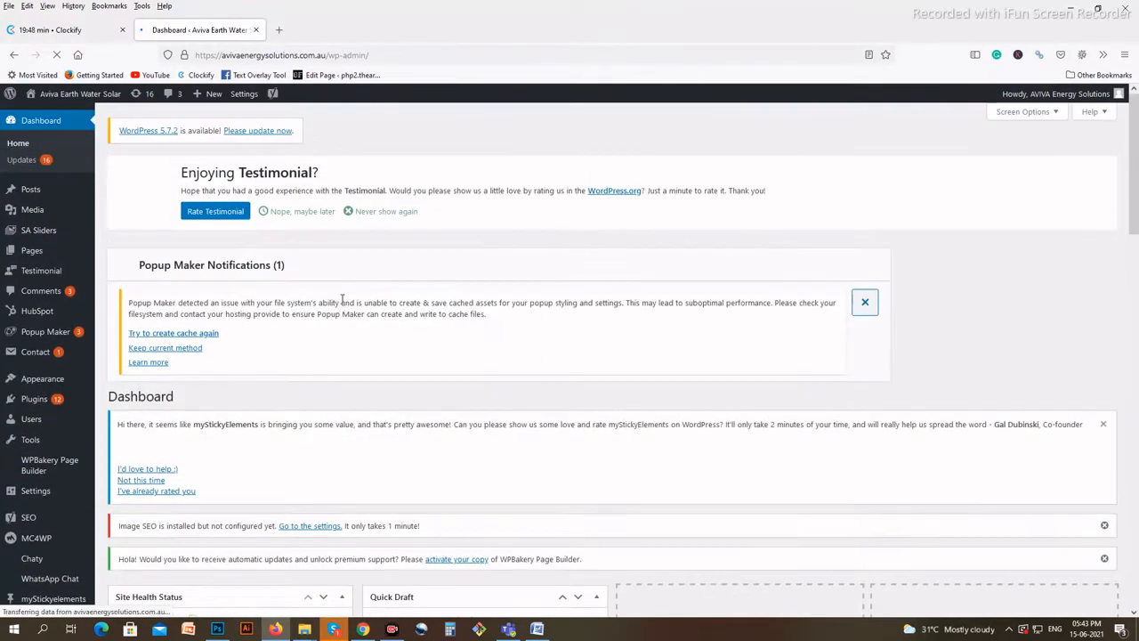
mouse_move(55, 208)
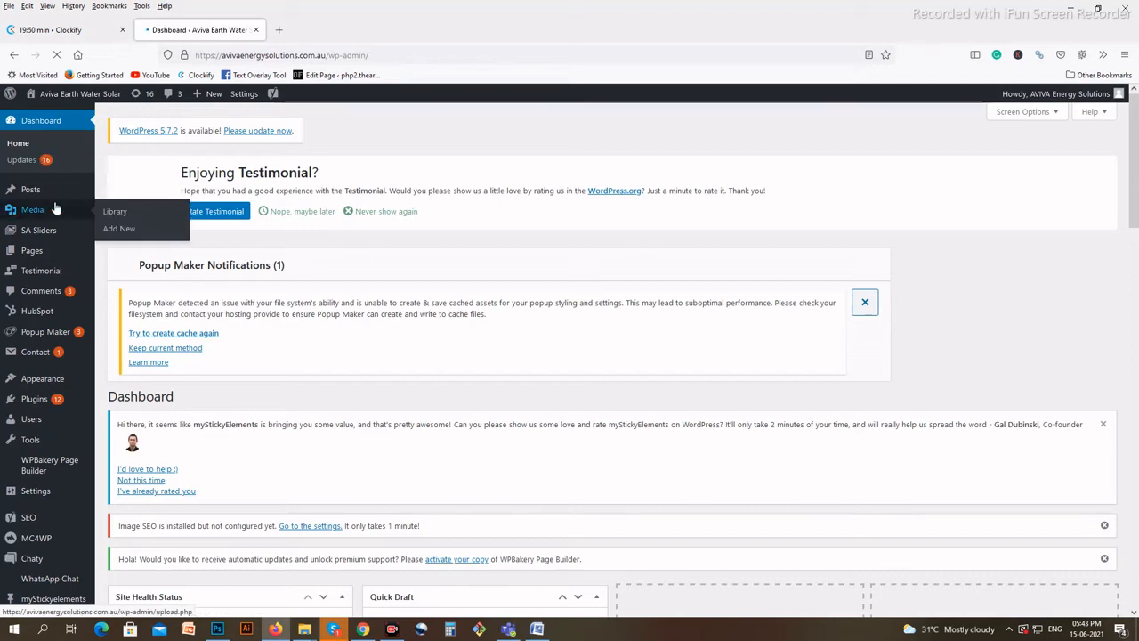
scroll(55, 208, down, 1)
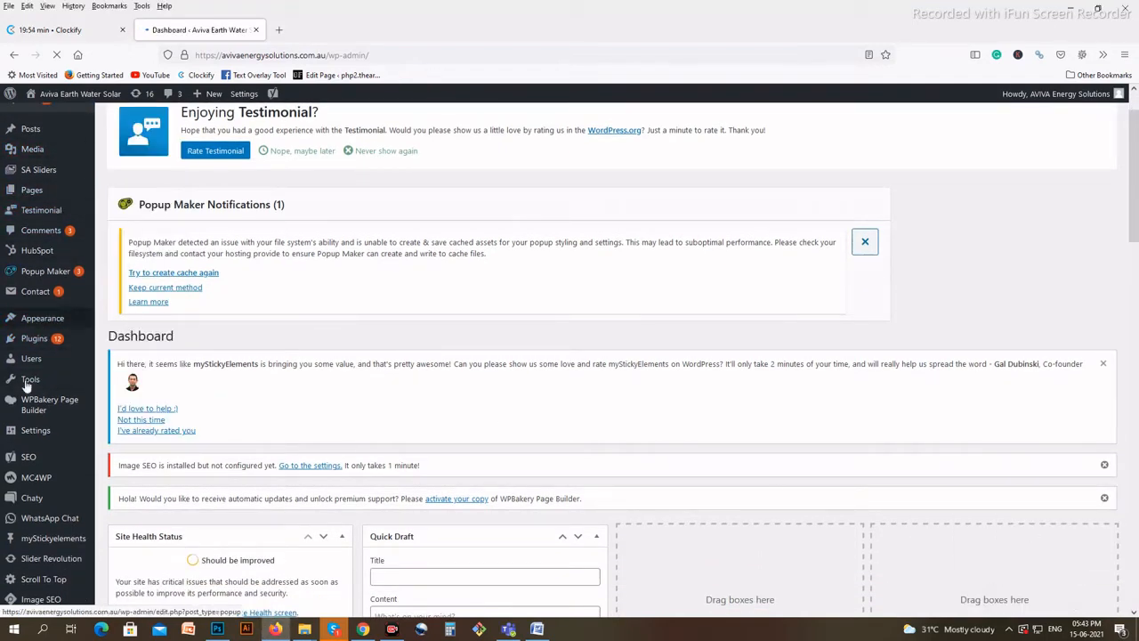
scroll(35, 267, down, 1)
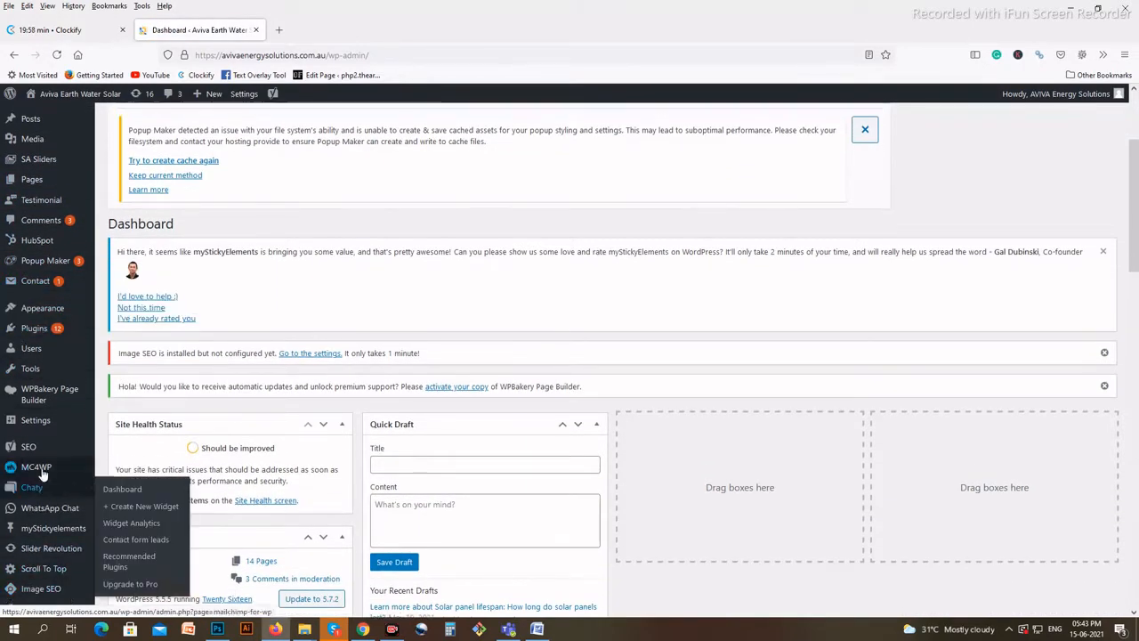
scroll(40, 471, up, 3)
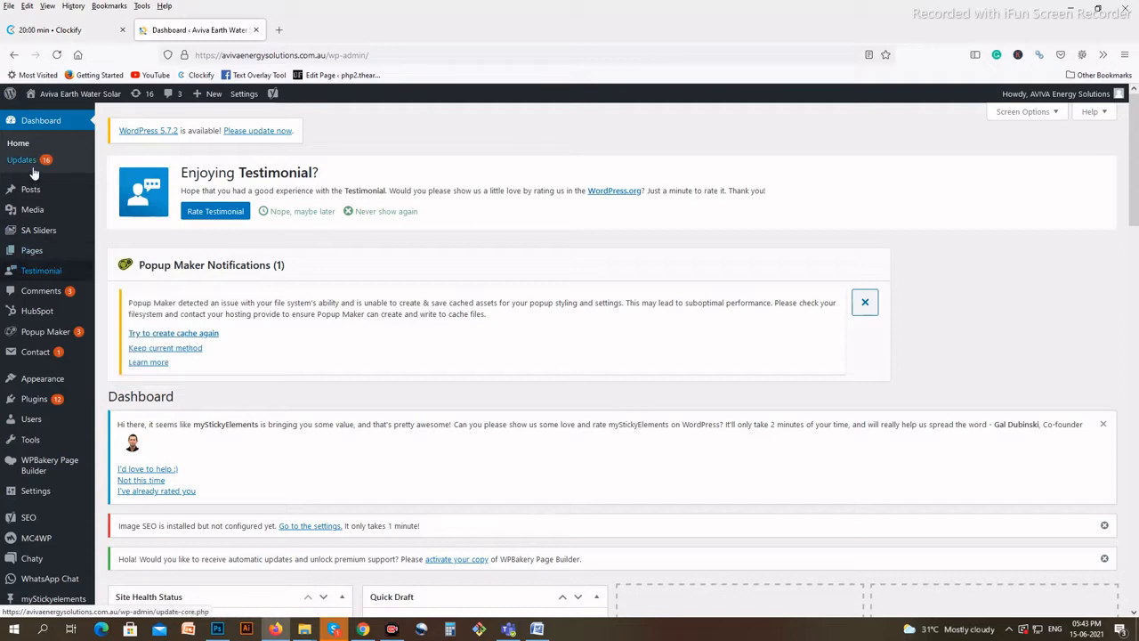
- Open the site's All Posts list in a new browser tab and switch to it
mouse_move(28, 194)
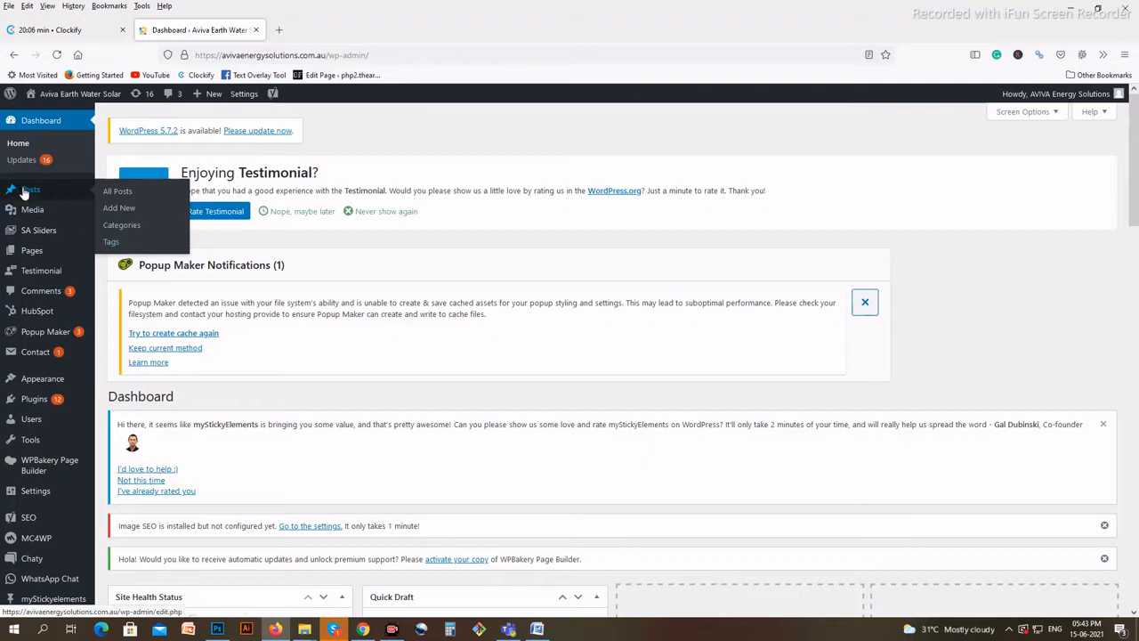
right_click(106, 192)
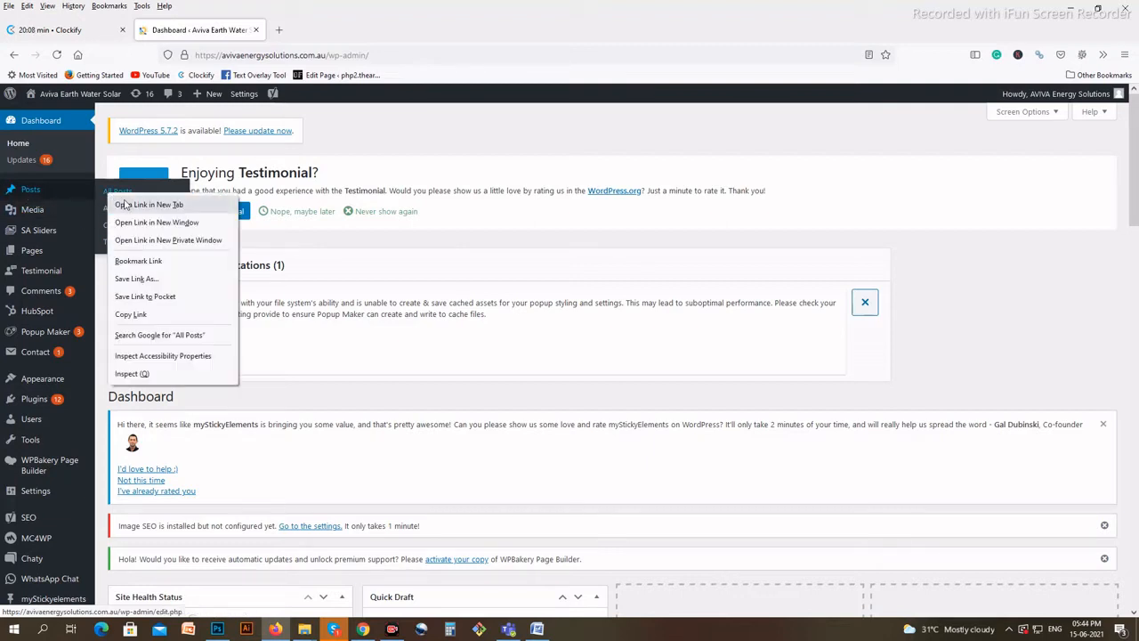
click(123, 206)
click(318, 32)
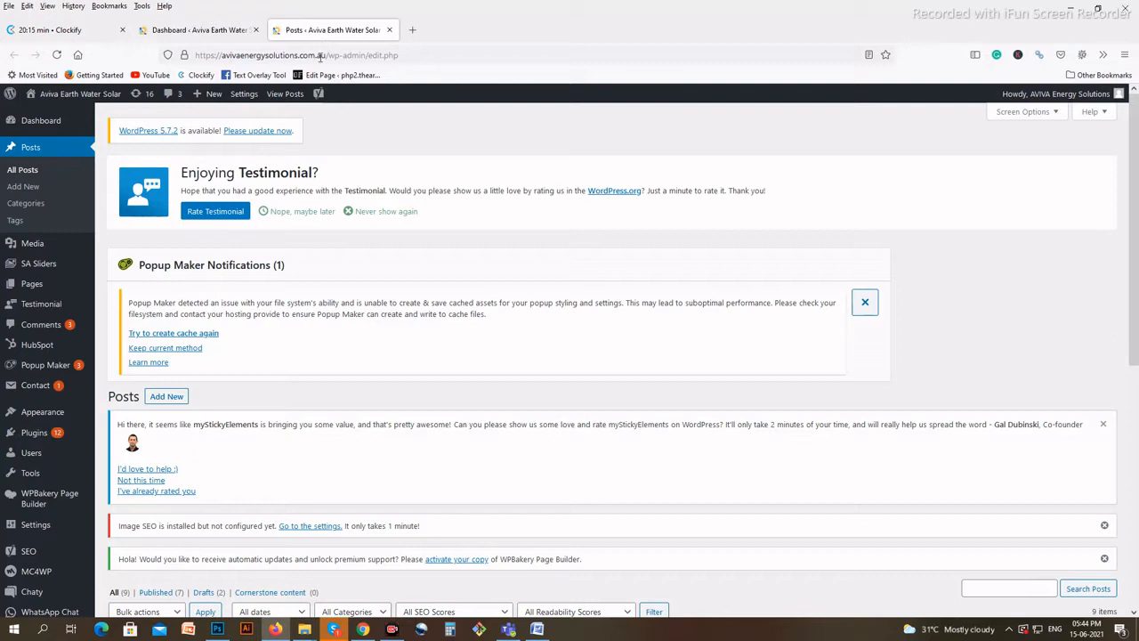
right_click(25, 171)
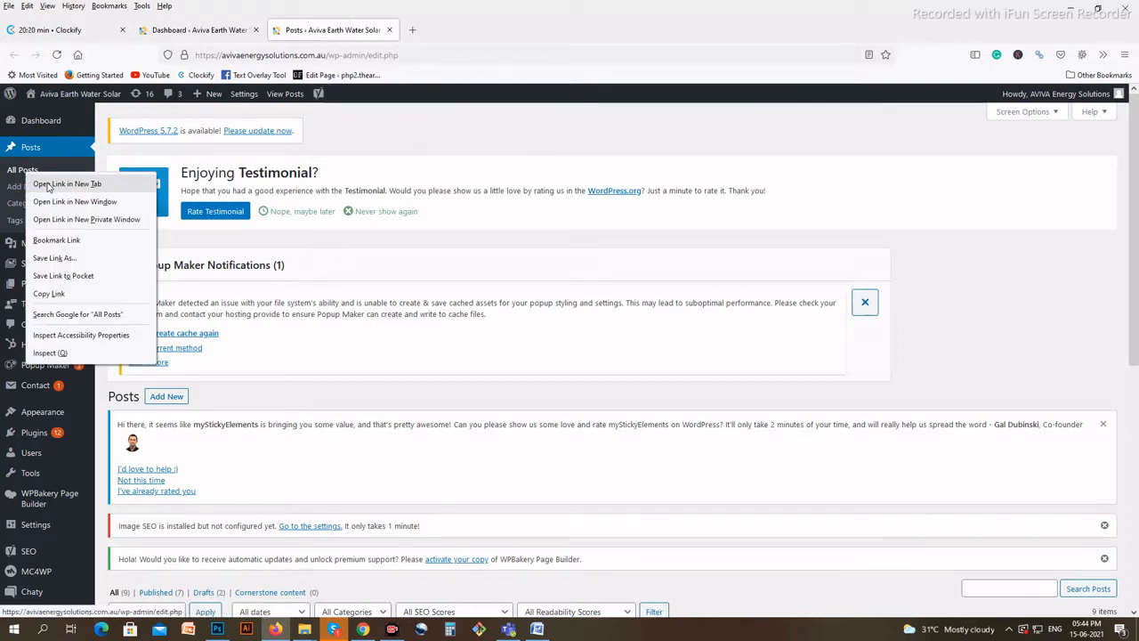
click(53, 184)
click(389, 29)
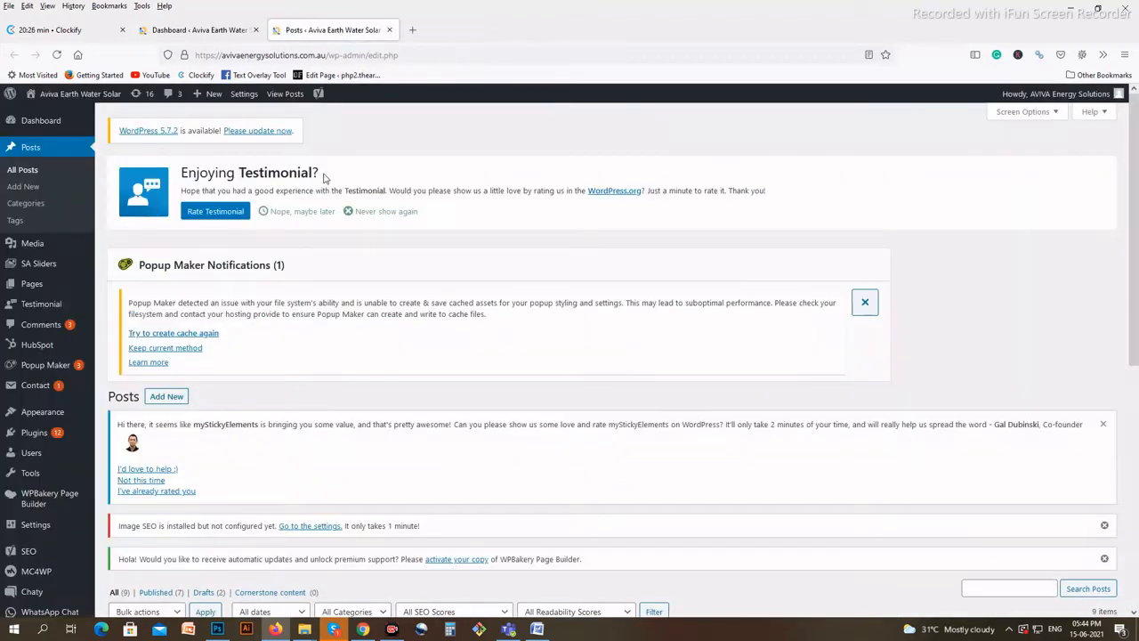
- Look over the existing posts, start adding a new post in a separate browser tab and switch to it
scroll(328, 183, down, 2)
scroll(329, 191, down, 3)
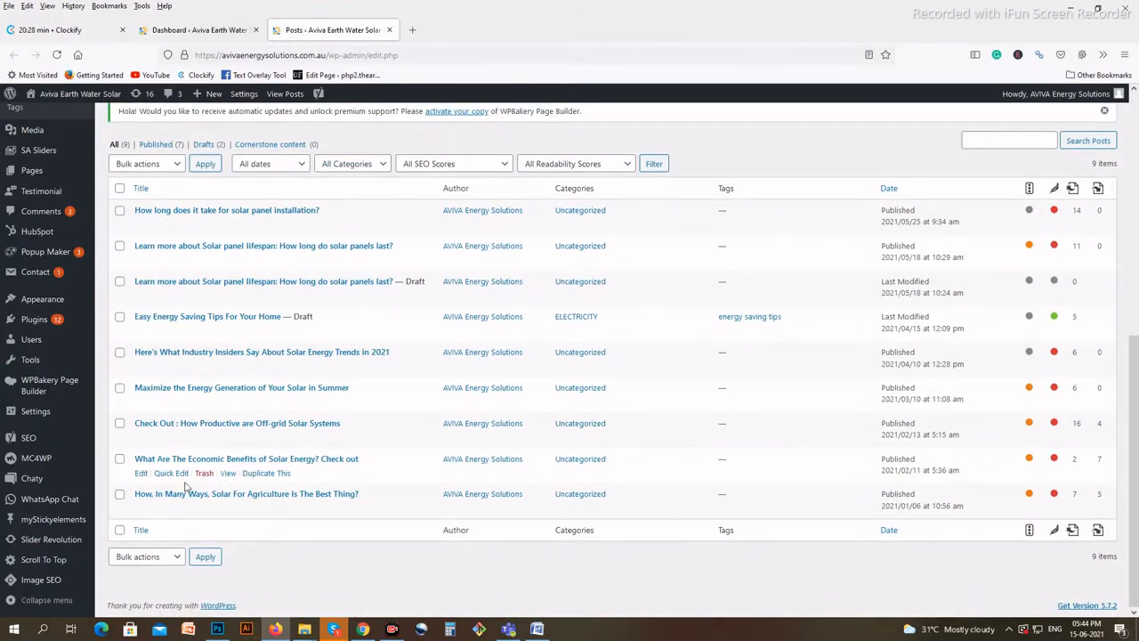
scroll(158, 418, up, 2)
scroll(161, 347, down, 2)
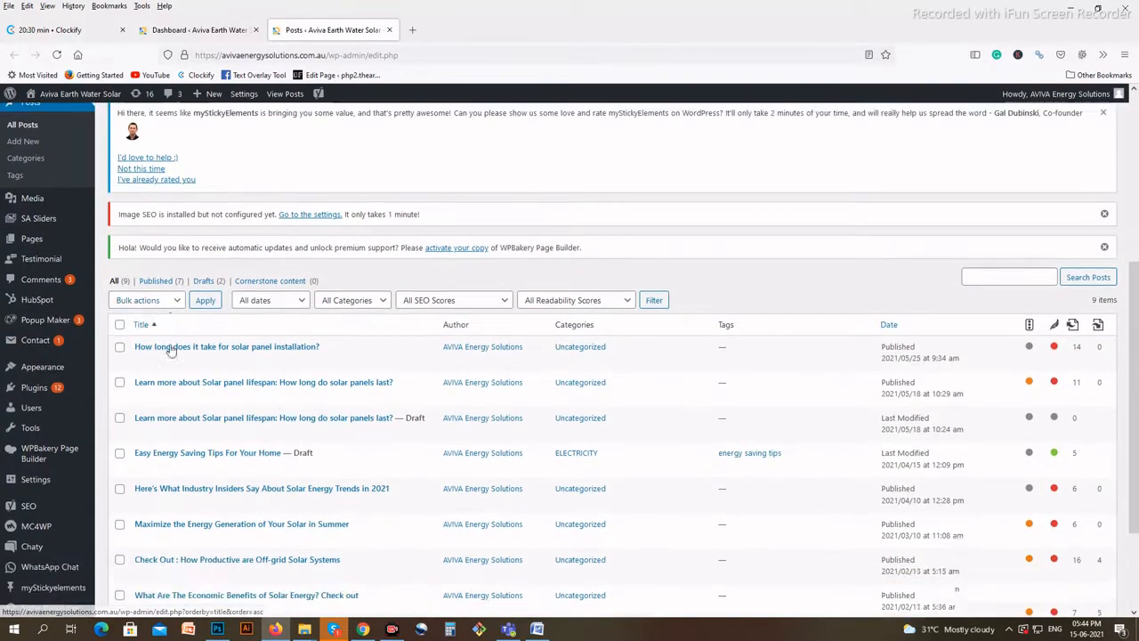
scroll(172, 347, up, 2)
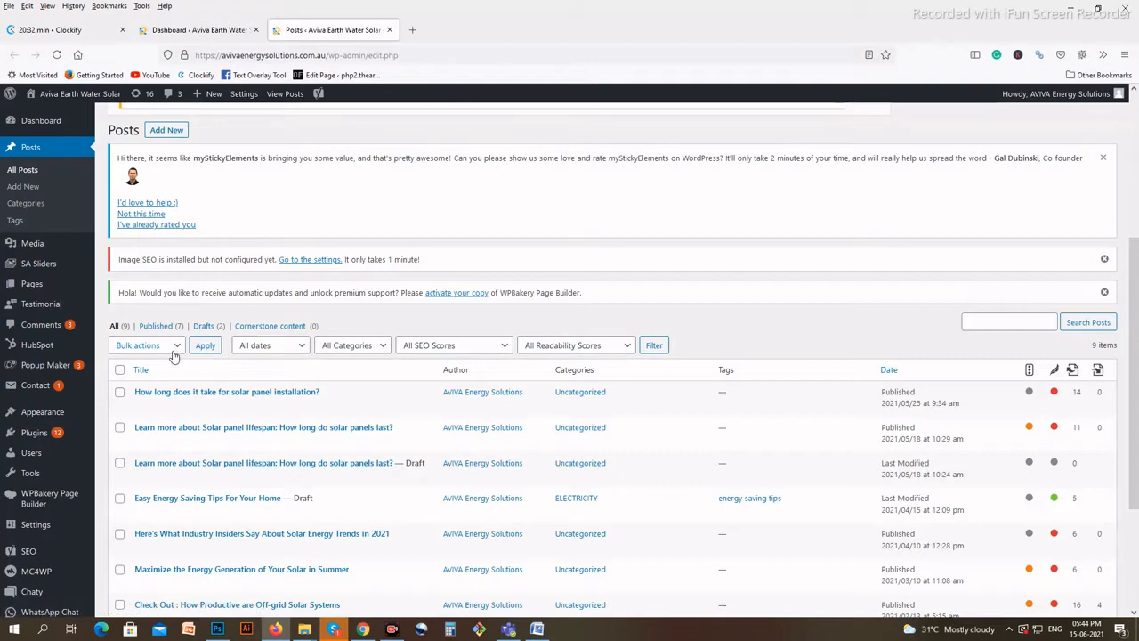
scroll(211, 359, up, 2)
right_click(166, 251)
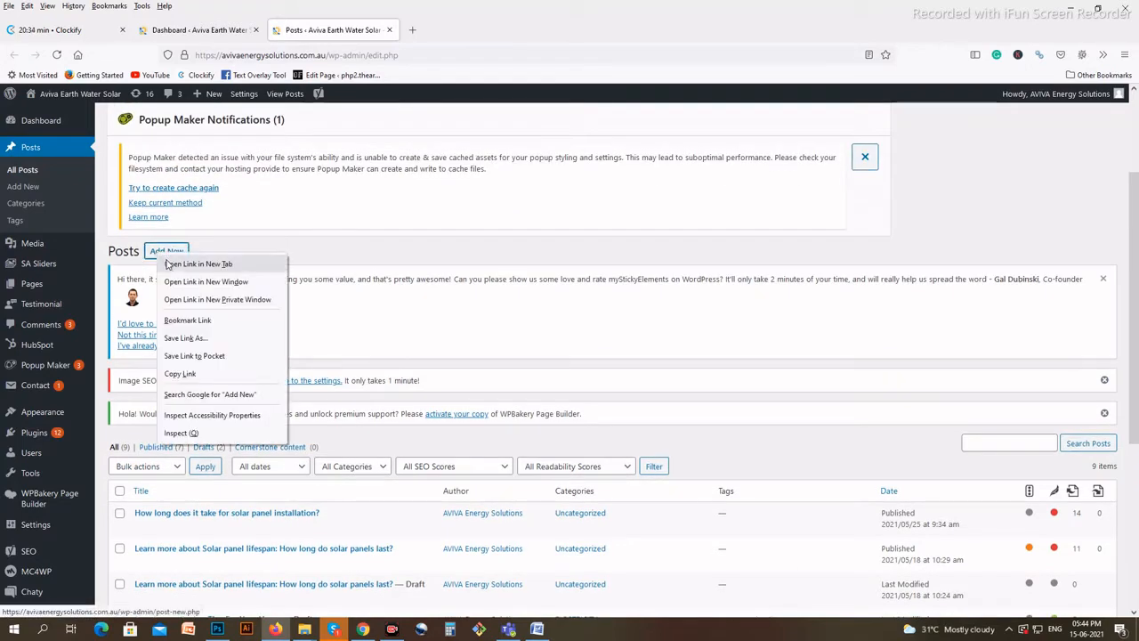
click(171, 261)
click(453, 32)
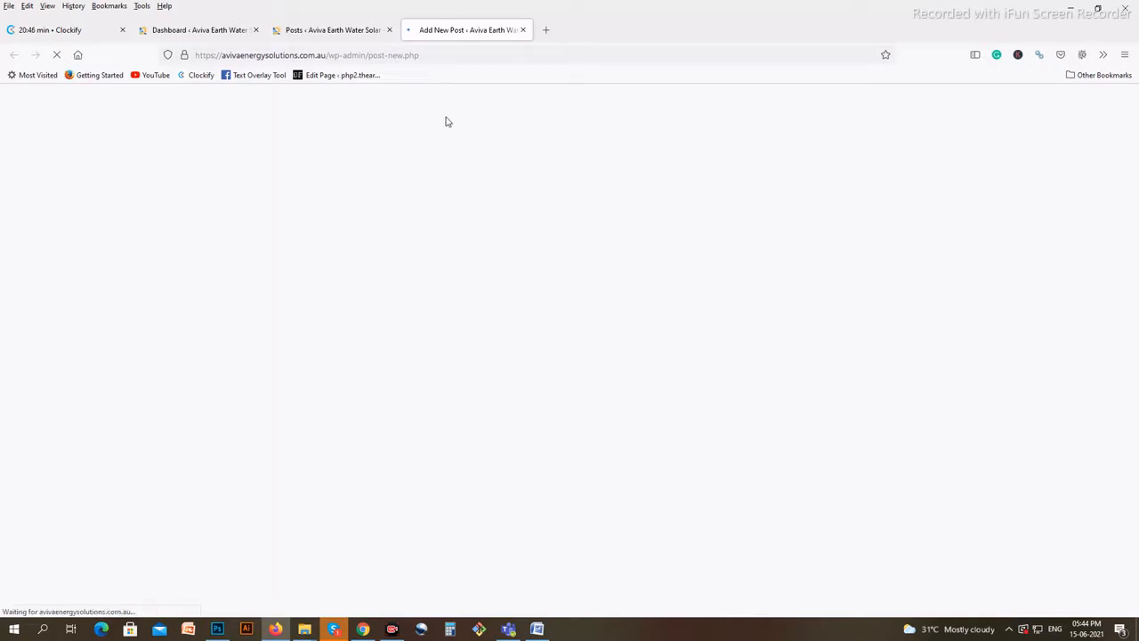
- Examine the new post form, including the title, content editor, publishing options, categories, tags, featured image and Yoast SEO fields
scroll(390, 228, down, 4)
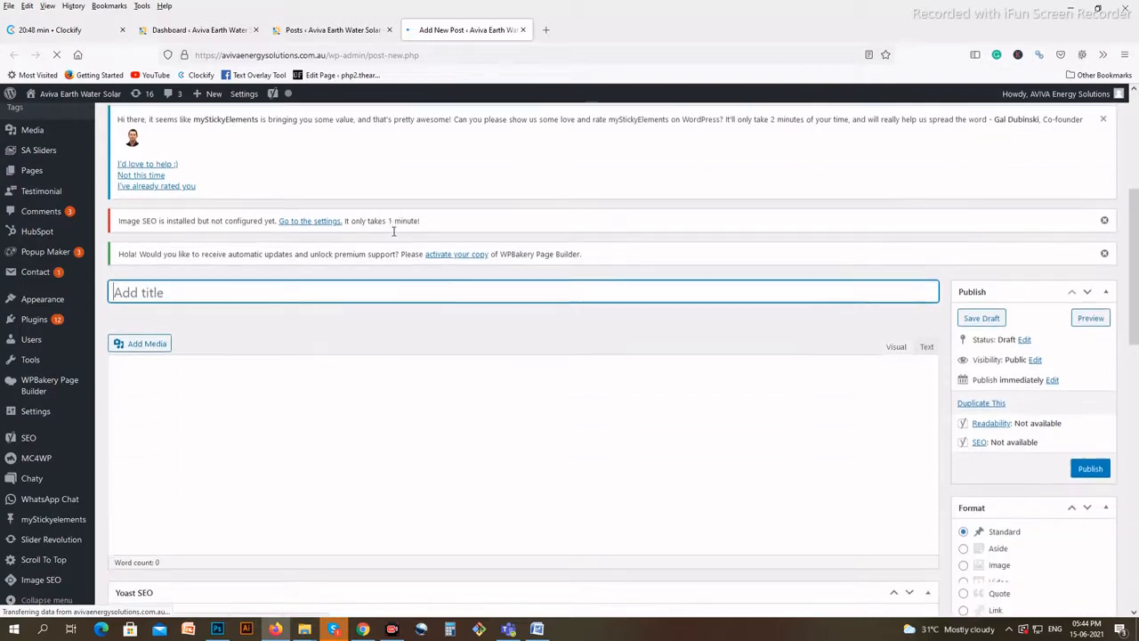
scroll(394, 240, down, 10)
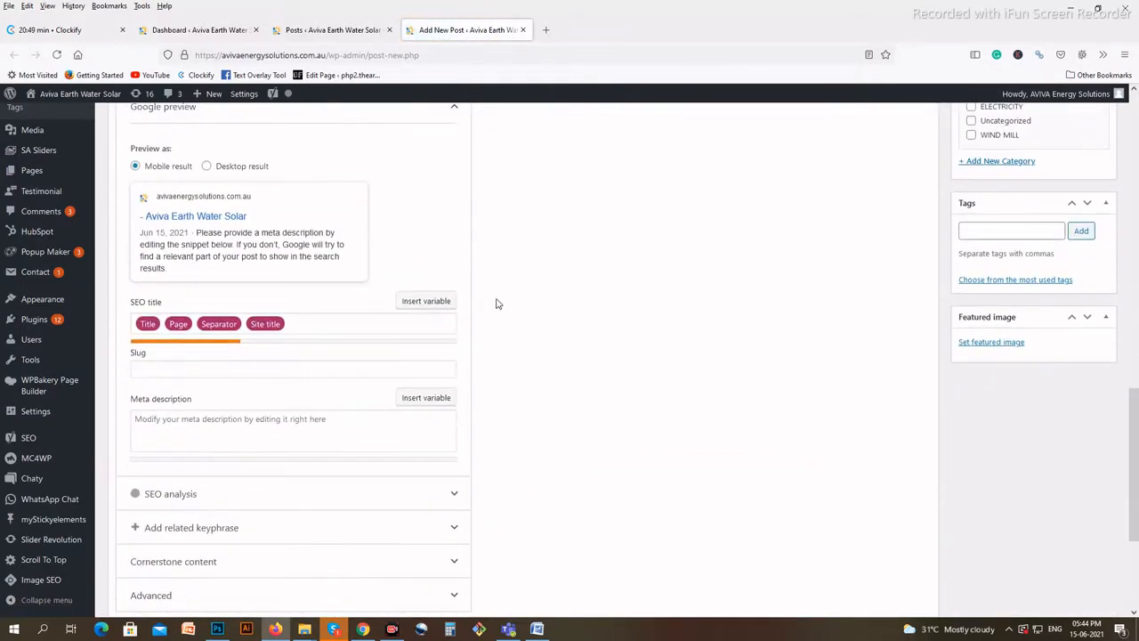
scroll(497, 304, up, 10)
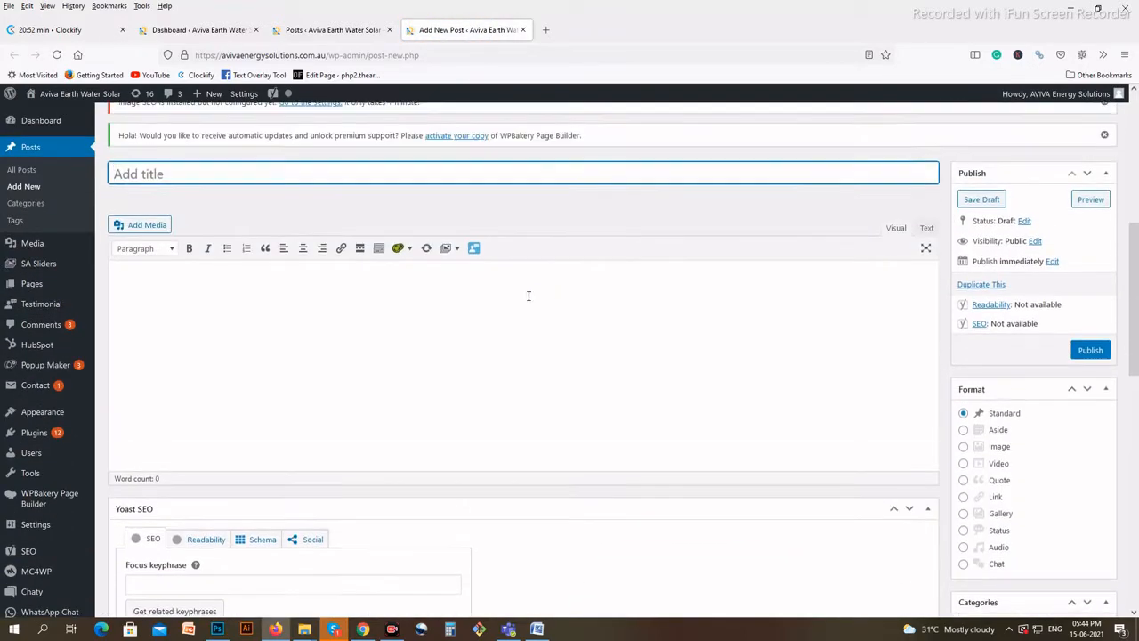
scroll(528, 296, up, 3)
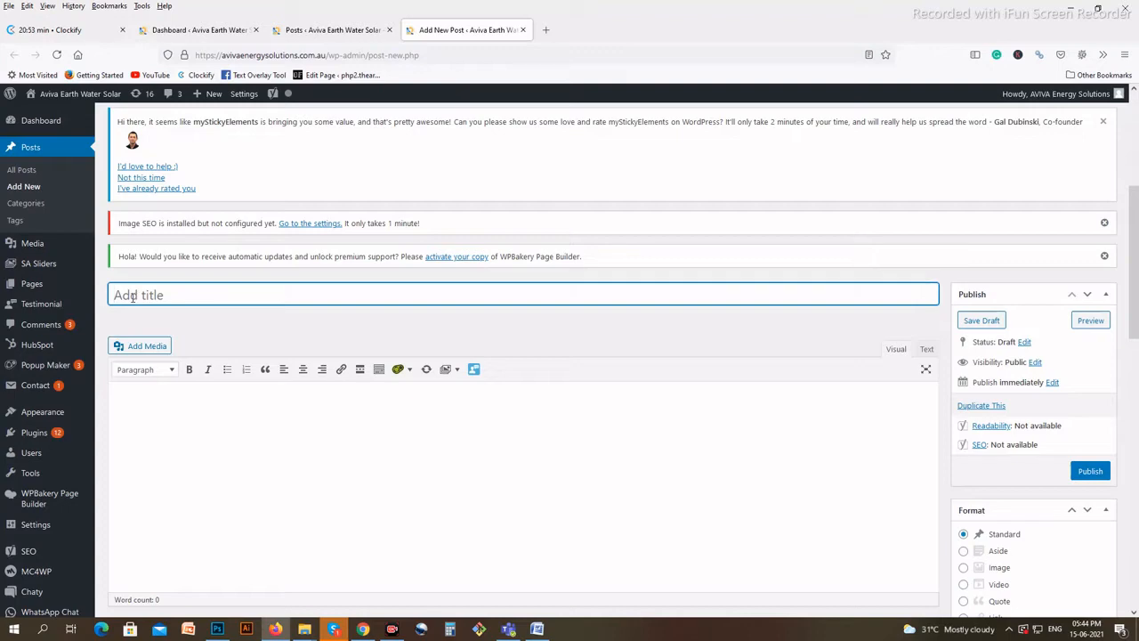
scroll(151, 289, down, 3)
scroll(151, 290, down, 3)
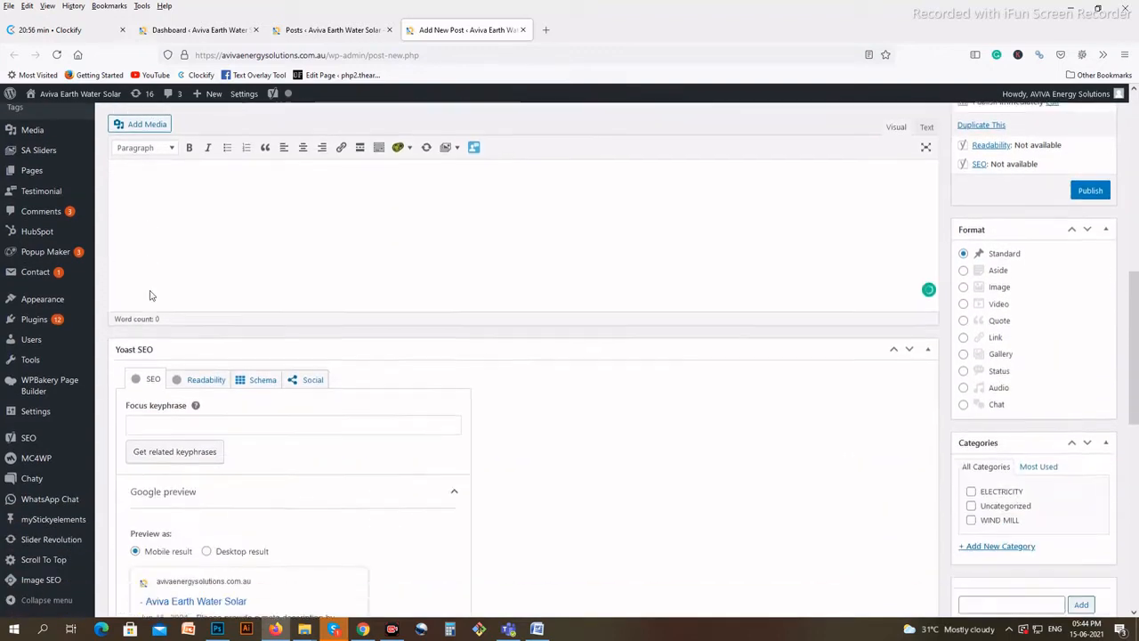
scroll(321, 317, up, 2)
scroll(325, 318, down, 2)
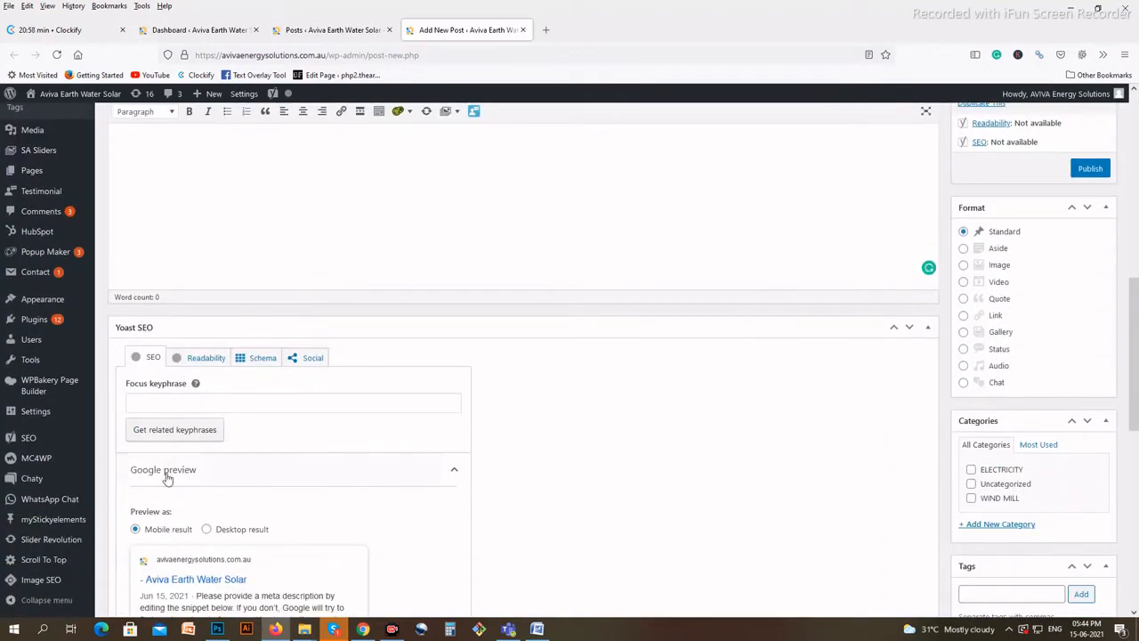
scroll(401, 410, up, 5)
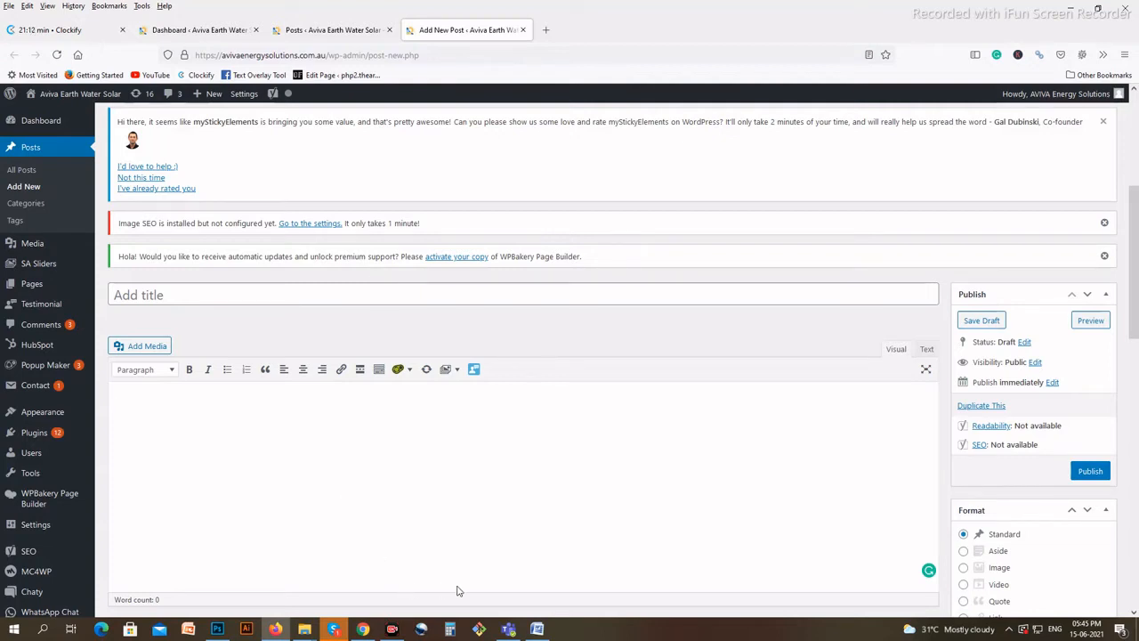
- Switch to Word, copy the title "How Many Solar Panels Do I Need?" from the internal blog 1 (2) document, and return to the post editor
click(536, 628)
scroll(443, 412, up, 2)
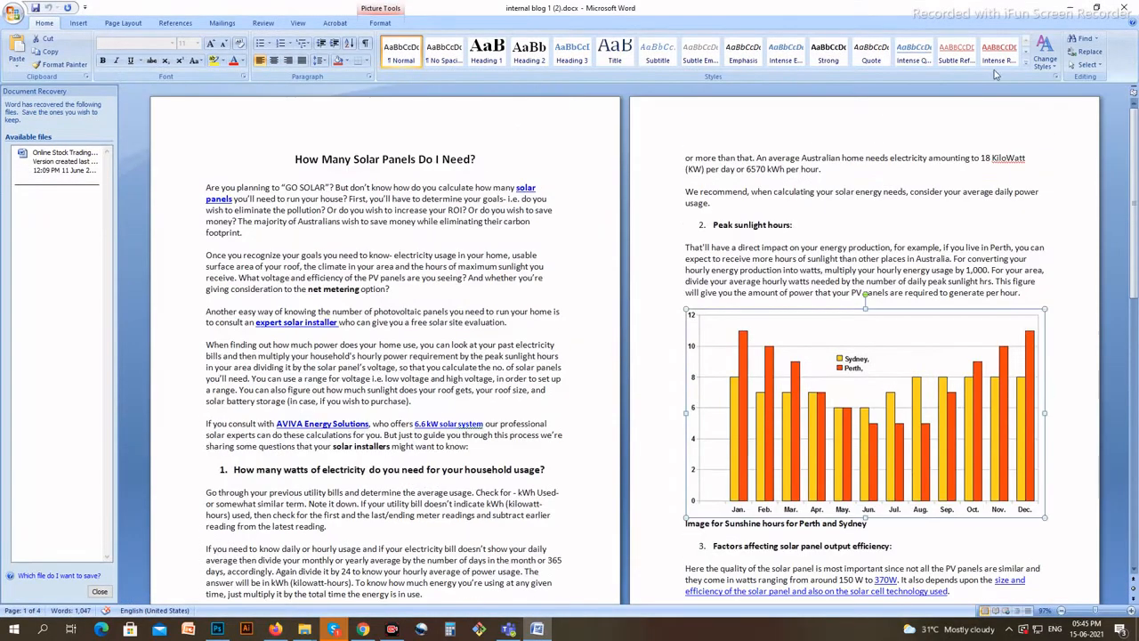
drag(294, 160, 472, 165)
key(ctrl+c)
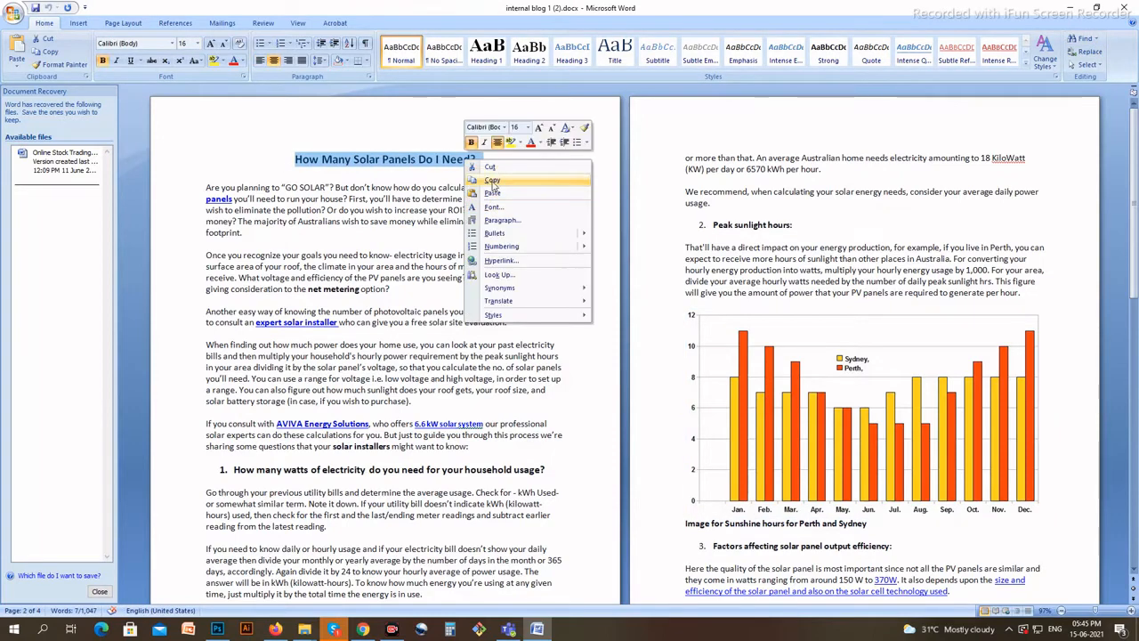
click(1067, 9)
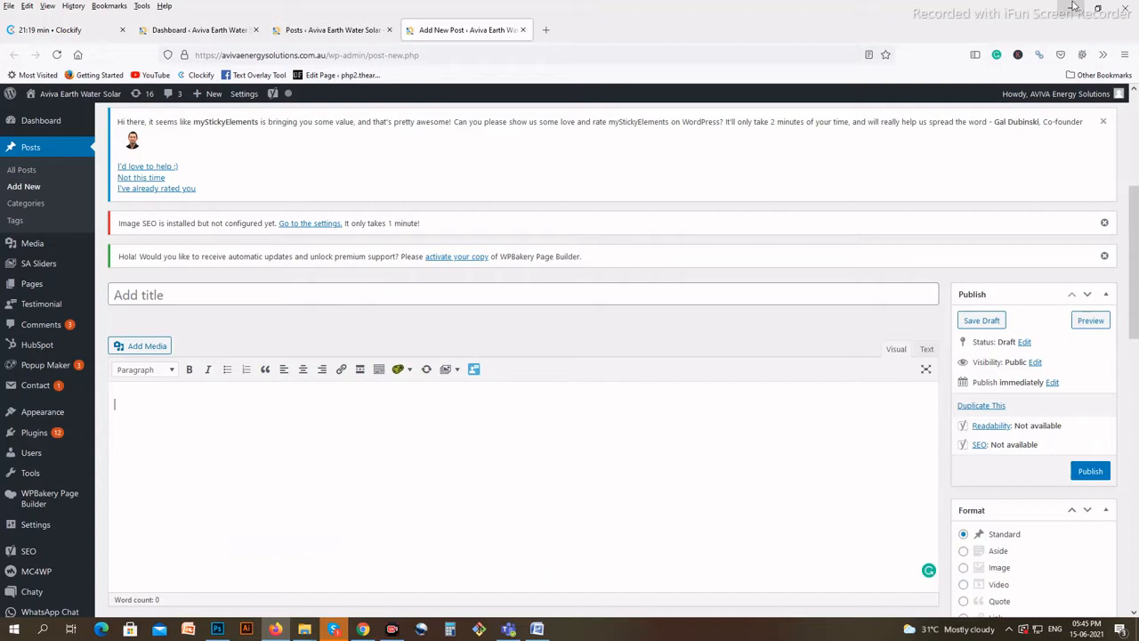
- Paste the copied text "How Many Solar Panels Do I Need?" as the post title
right_click(205, 293)
click(241, 378)
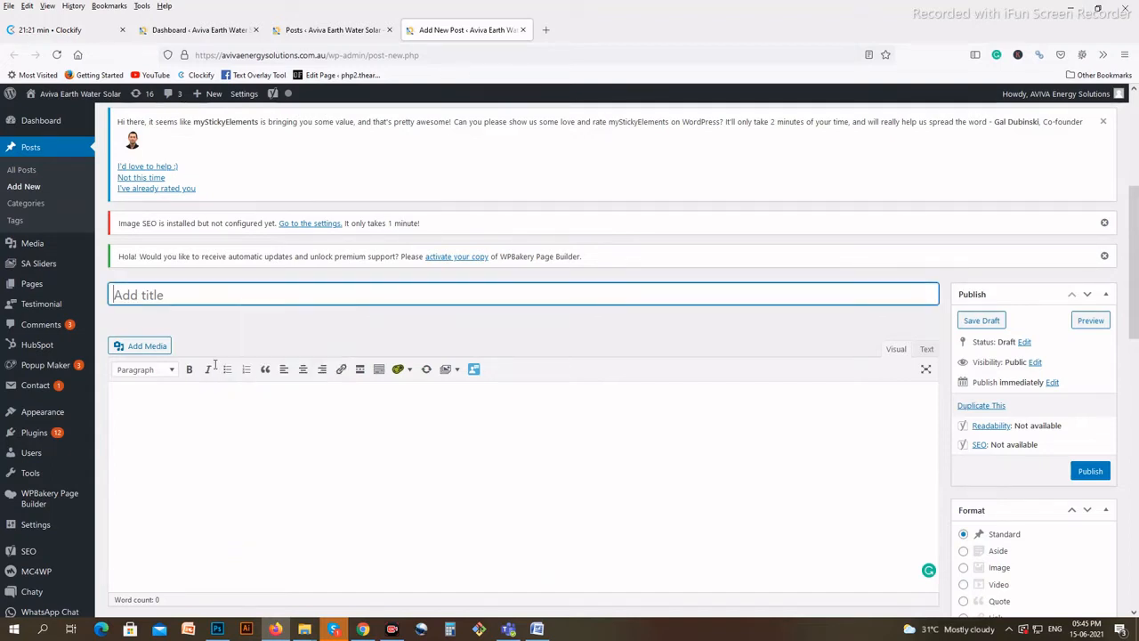
scroll(183, 289, down, 1)
click(536, 629)
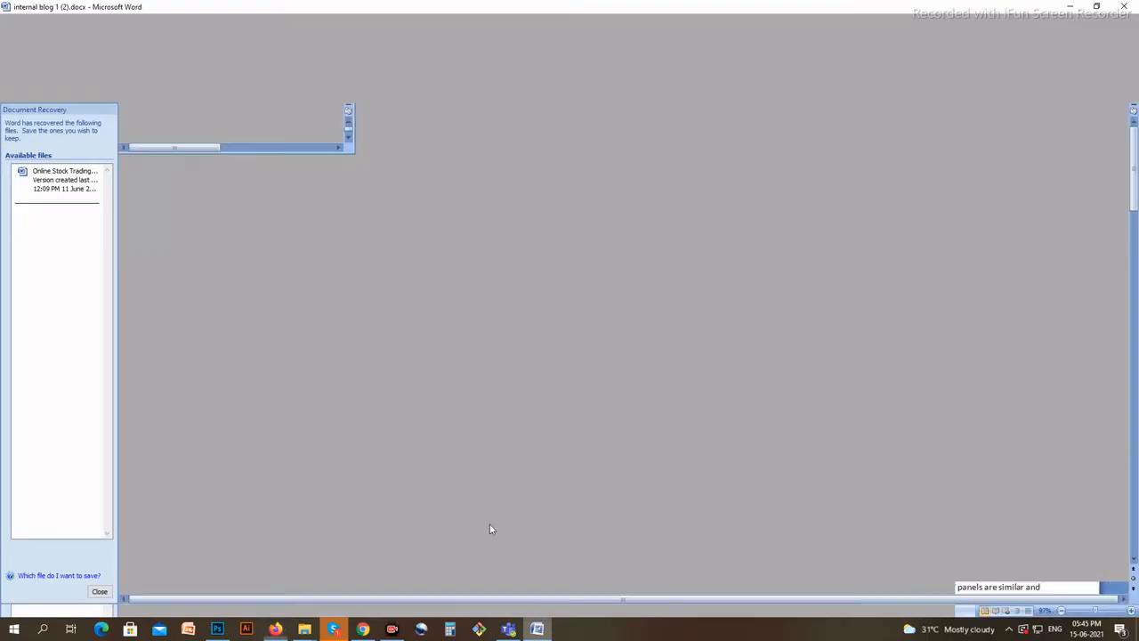
drag(206, 187, 383, 307)
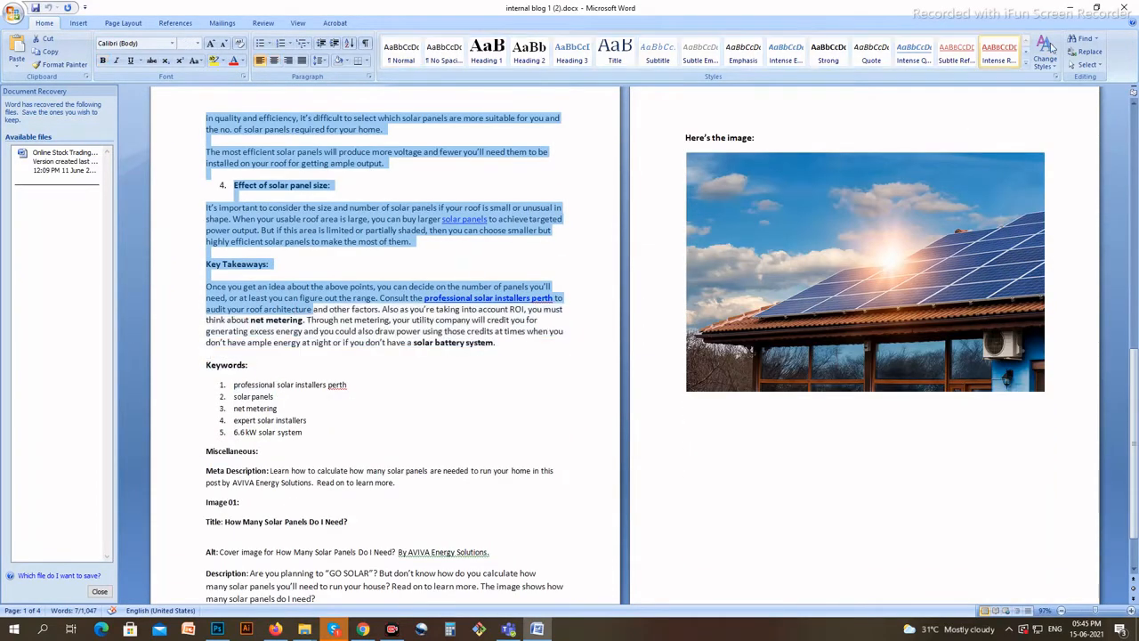
click(1068, 7)
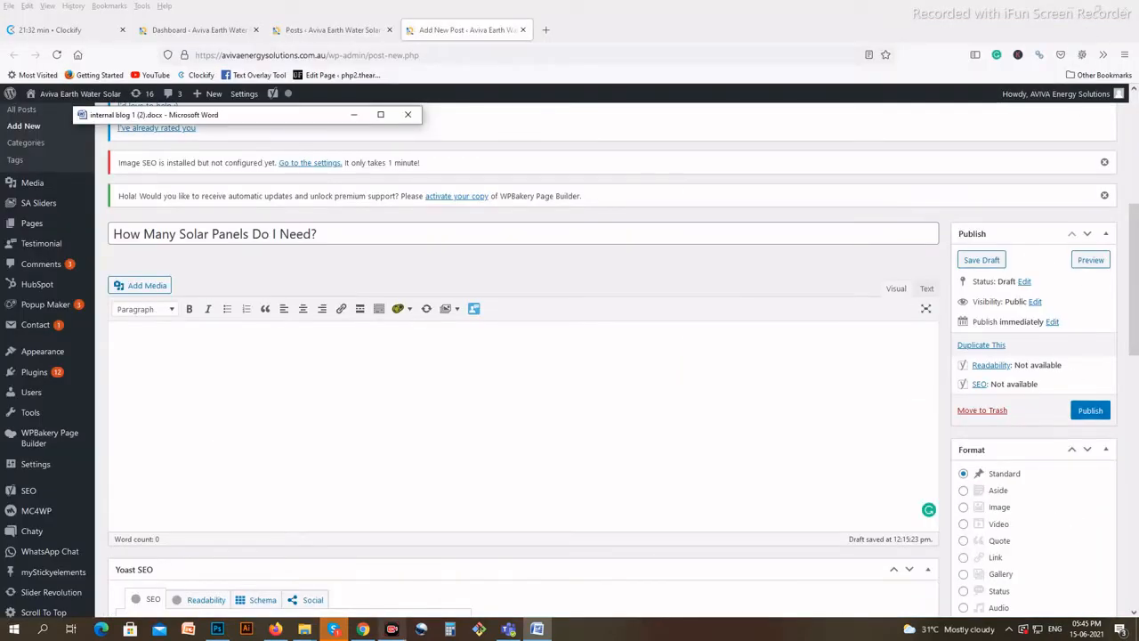
- Return to the Word document, examine its keywords, meta description and image details, clear the selection and look over the article's beginning
click(538, 632)
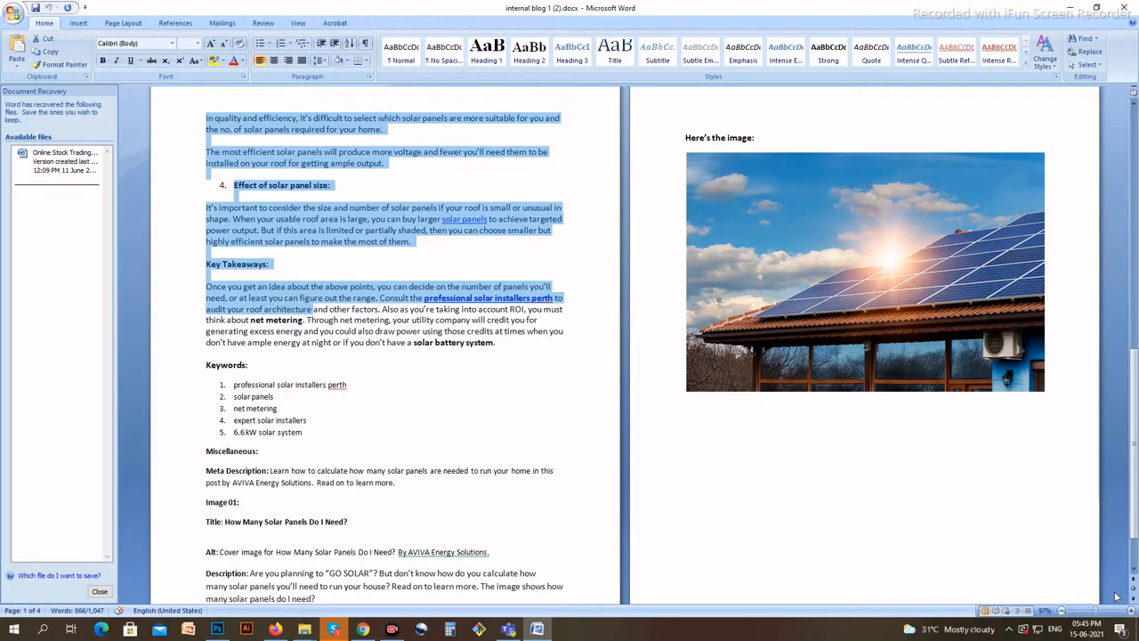
scroll(1106, 556, down, 2)
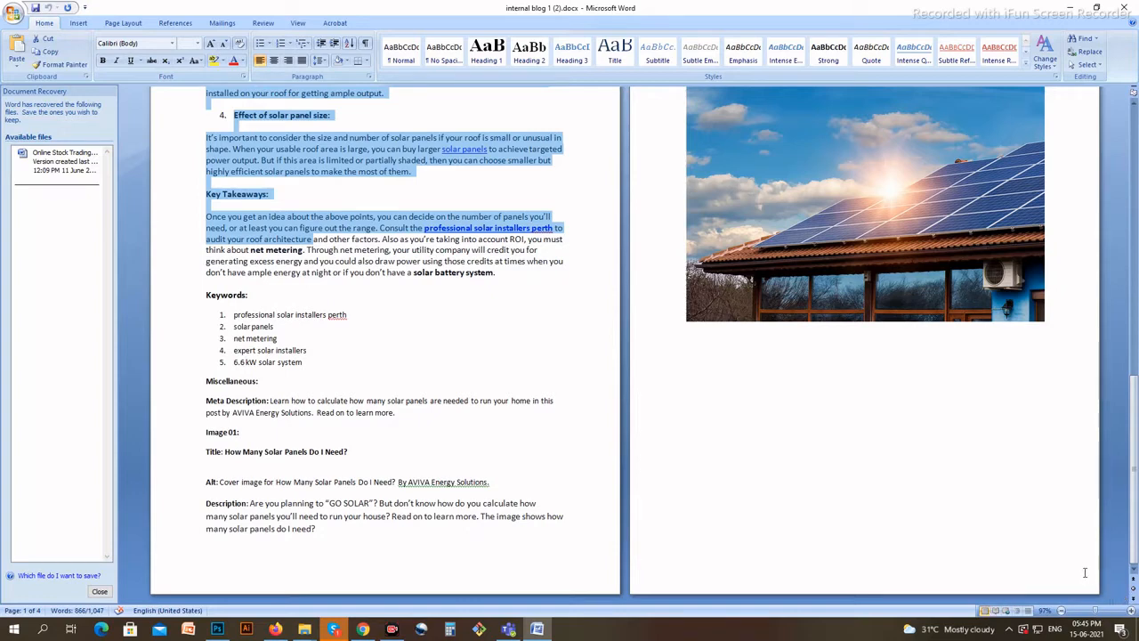
scroll(869, 448, up, 15)
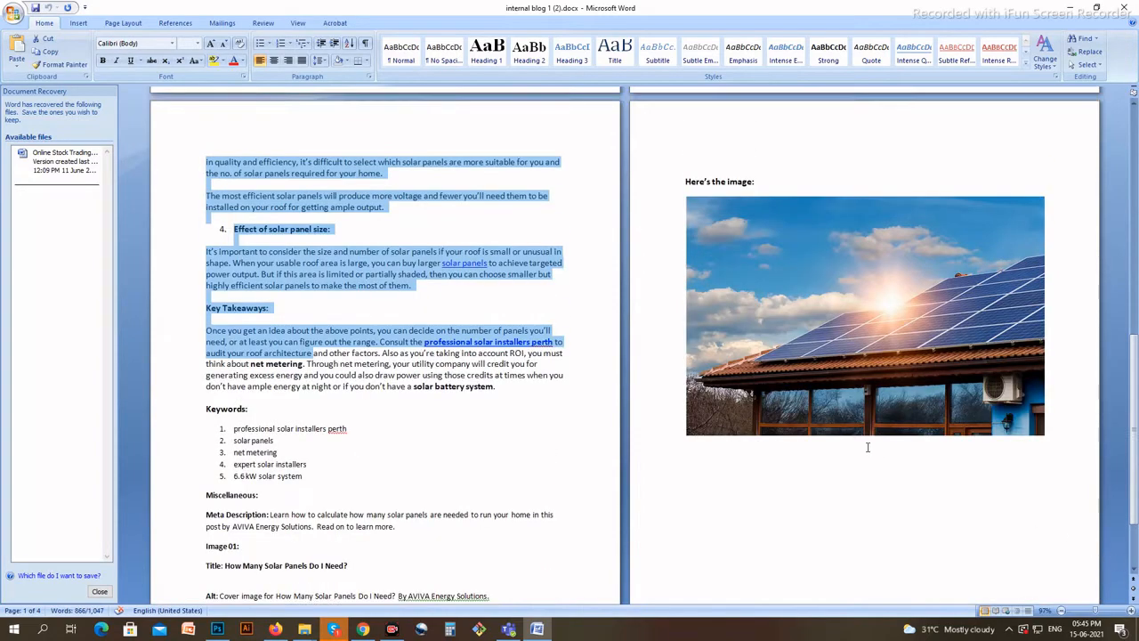
scroll(892, 395, up, 3)
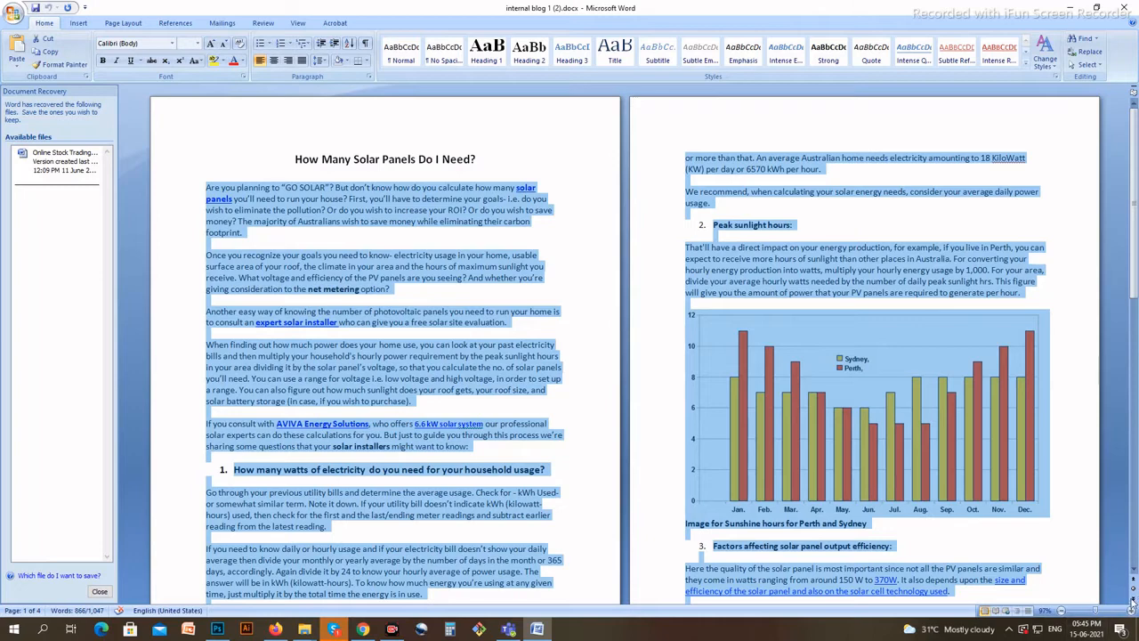
click(997, 593)
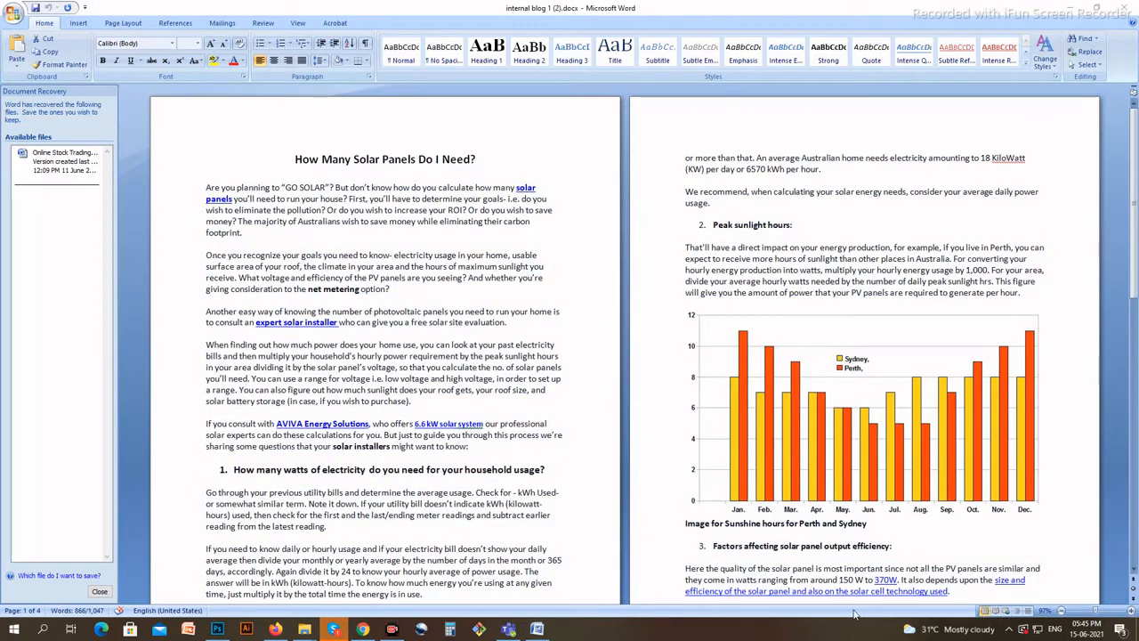
scroll(584, 261, down, 2)
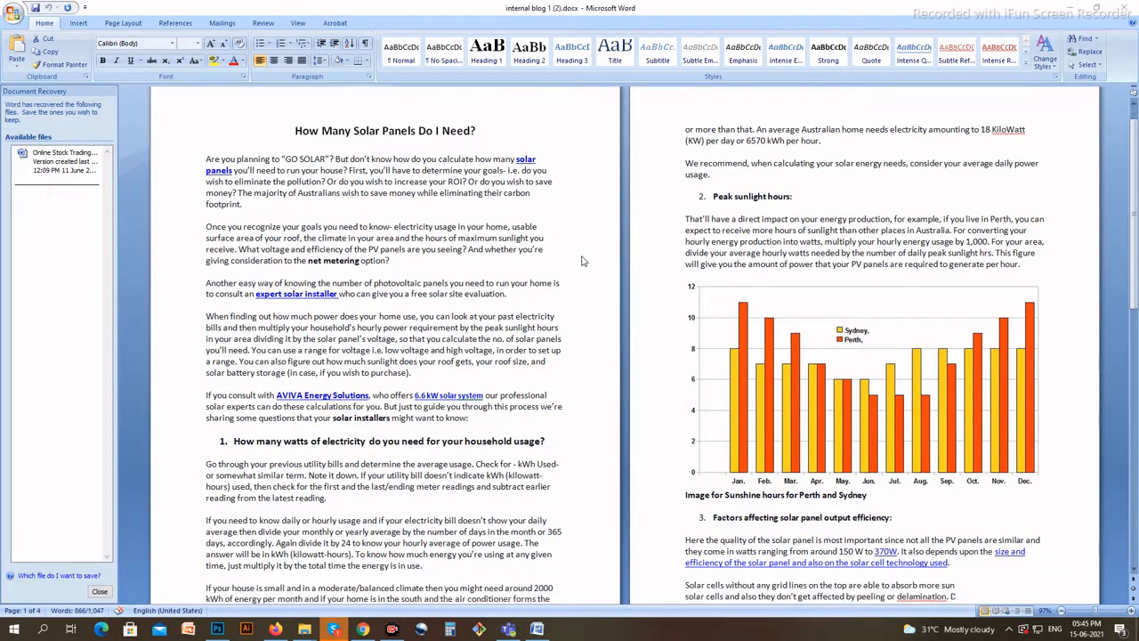
scroll(587, 261, up, 2)
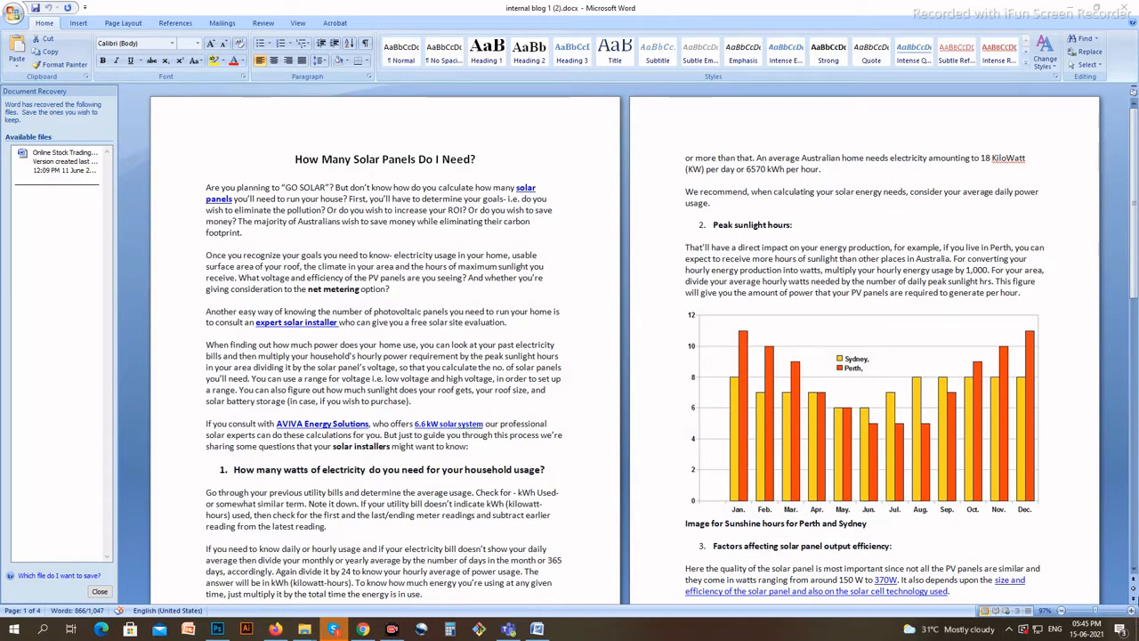
key(ctrl+a)
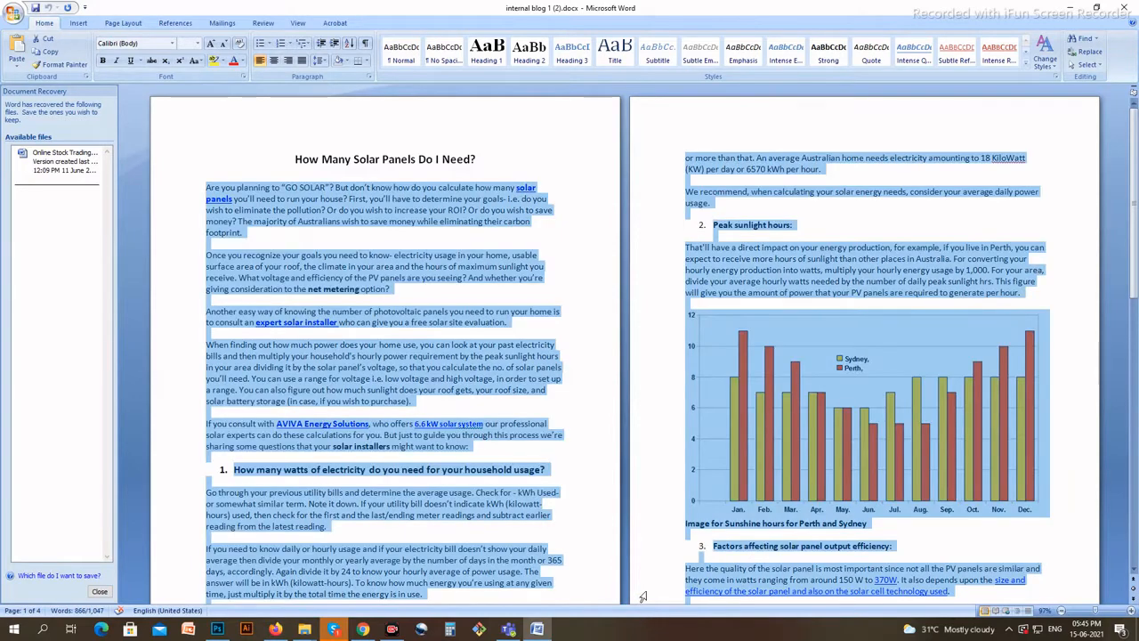
click(1096, 9)
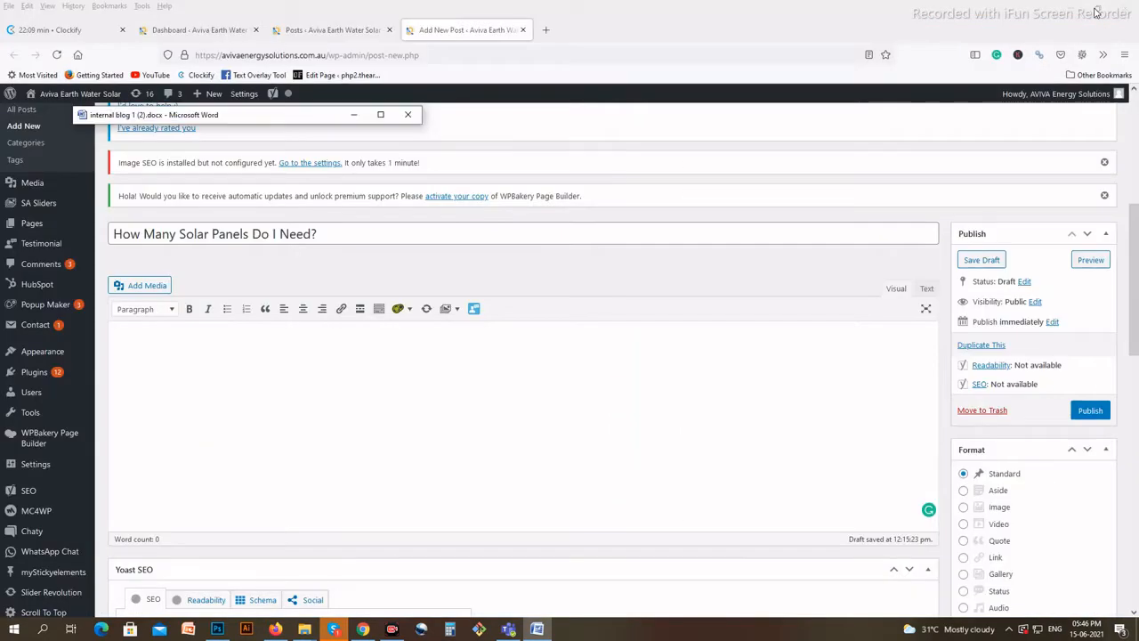
click(380, 114)
scroll(311, 196, down, 20)
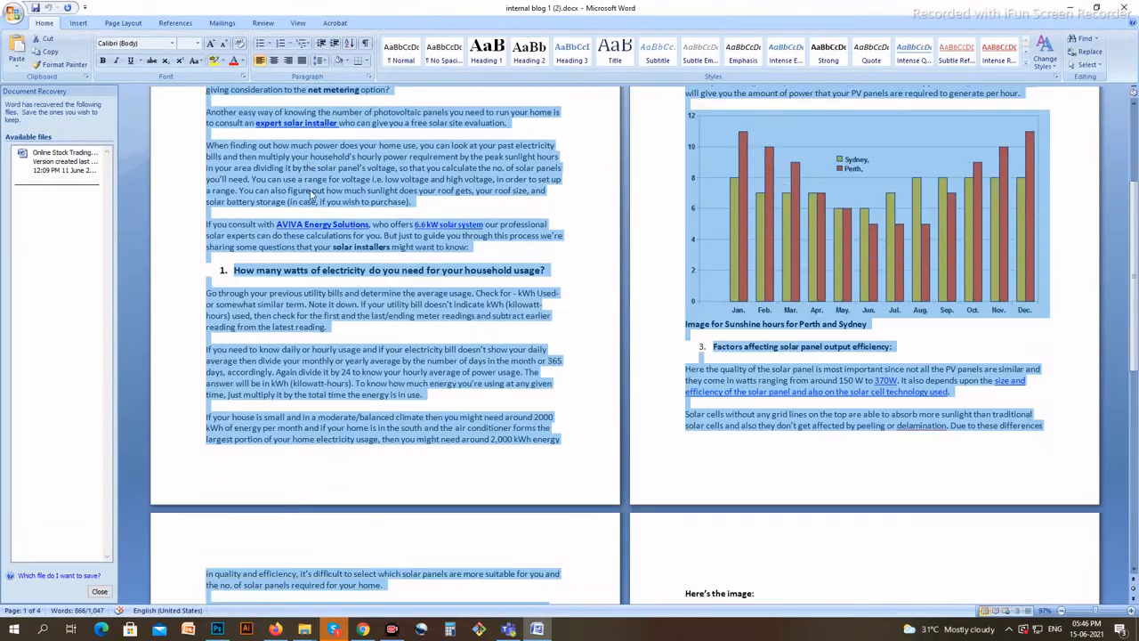
scroll(311, 198, up, 15)
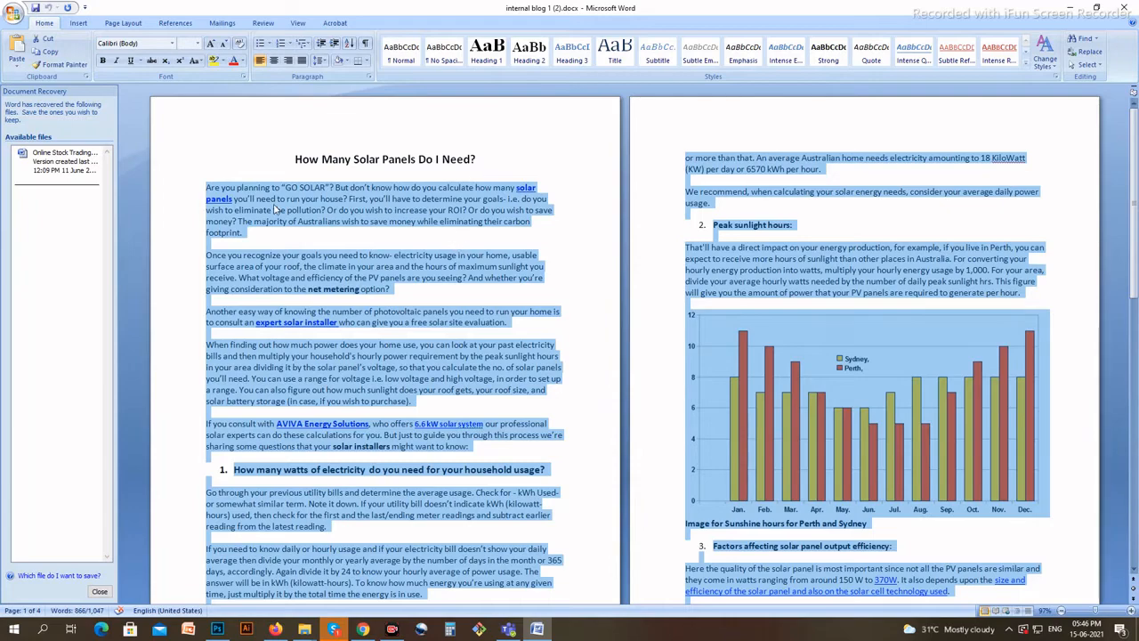
click(275, 209)
- Copy the article body from "Are you planning to 'GO SOLAR'?" through the end of the "Effect of solar panel size" section
drag(206, 188, 420, 355)
scroll(243, 349, down, 8)
scroll(242, 348, down, 5)
scroll(272, 349, down, 1)
scroll(374, 315, down, 1)
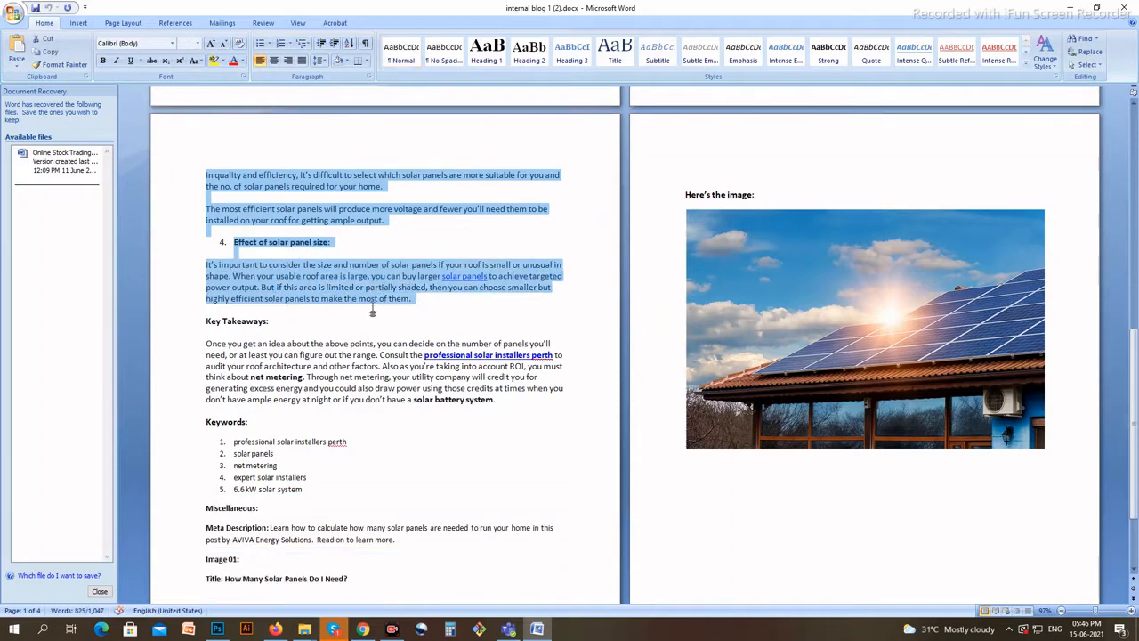
right_click(365, 302)
click(385, 310)
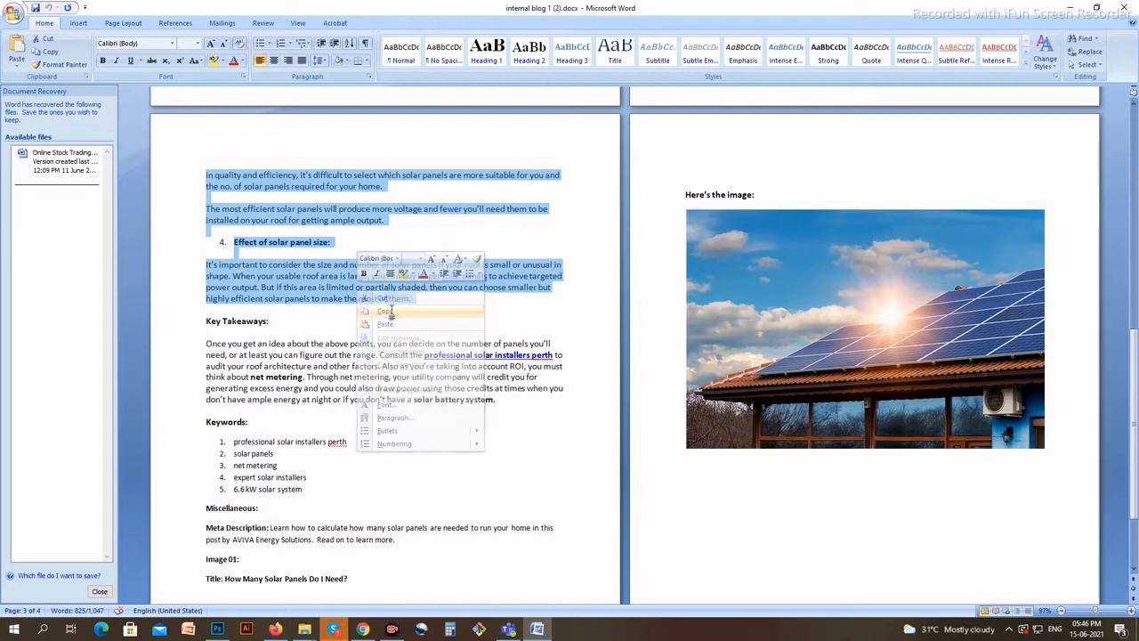
- Switch to the post editor in Firefox, paste the copied article body as the post content and check it through to its end
click(275, 629)
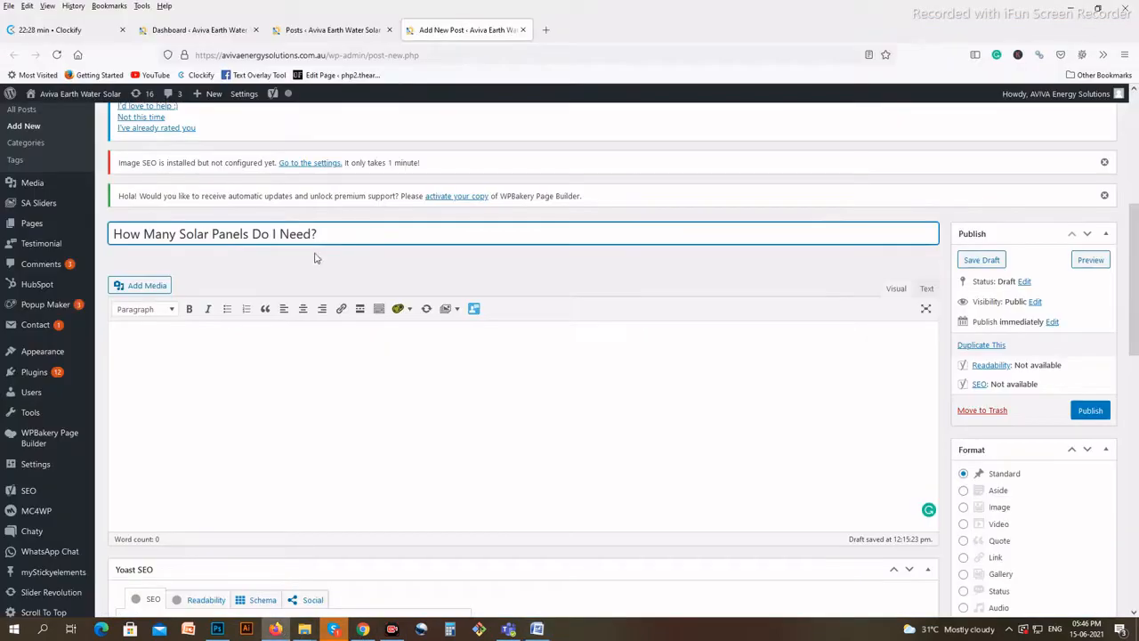
scroll(166, 249, down, 3)
click(138, 217)
right_click(139, 217)
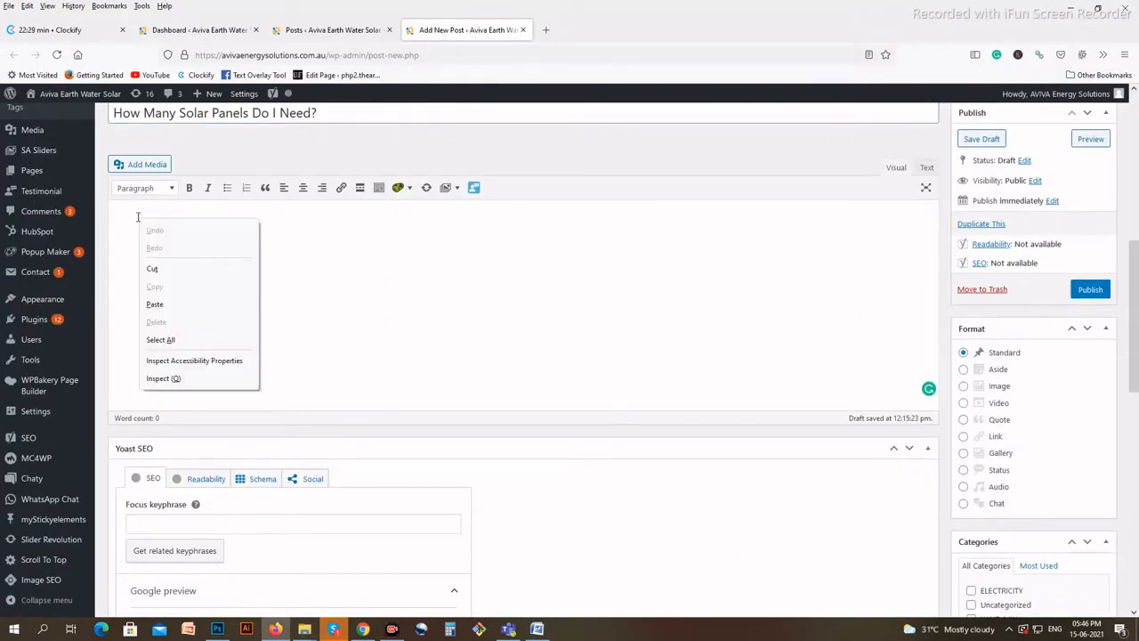
click(158, 308)
scroll(214, 294, down, 10)
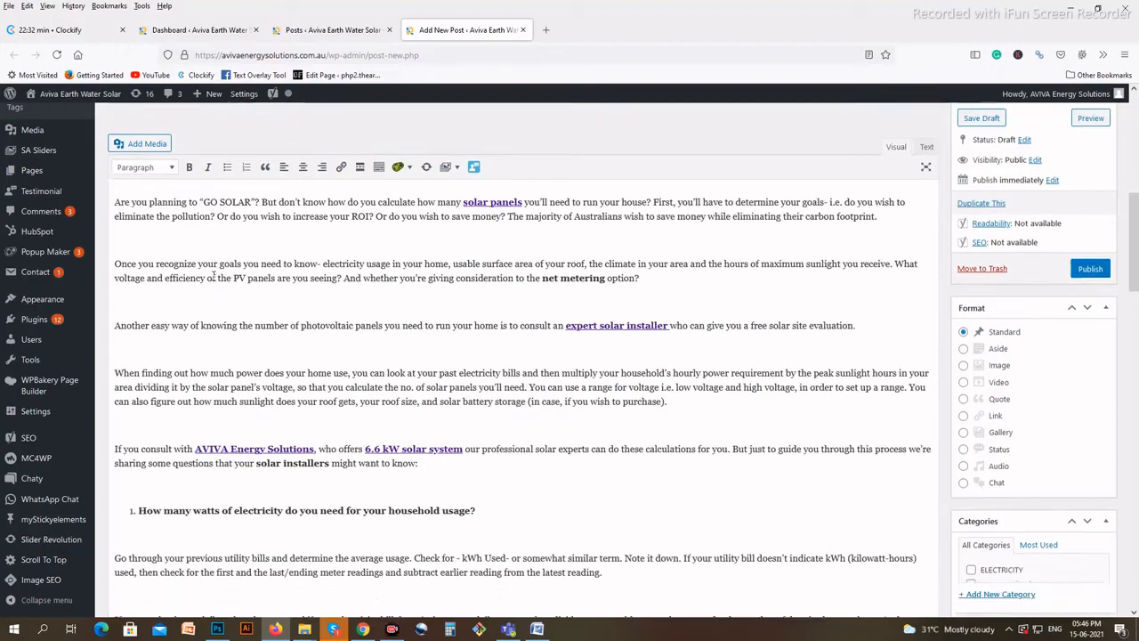
scroll(225, 294, down, 5)
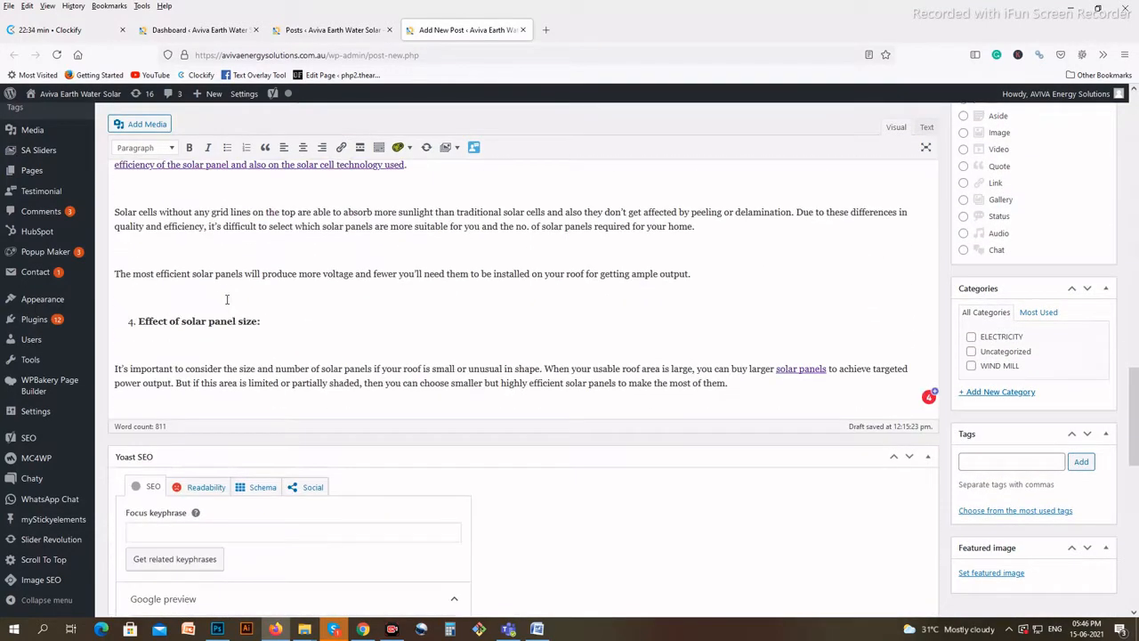
scroll(229, 303, up, 4)
scroll(229, 302, up, 12)
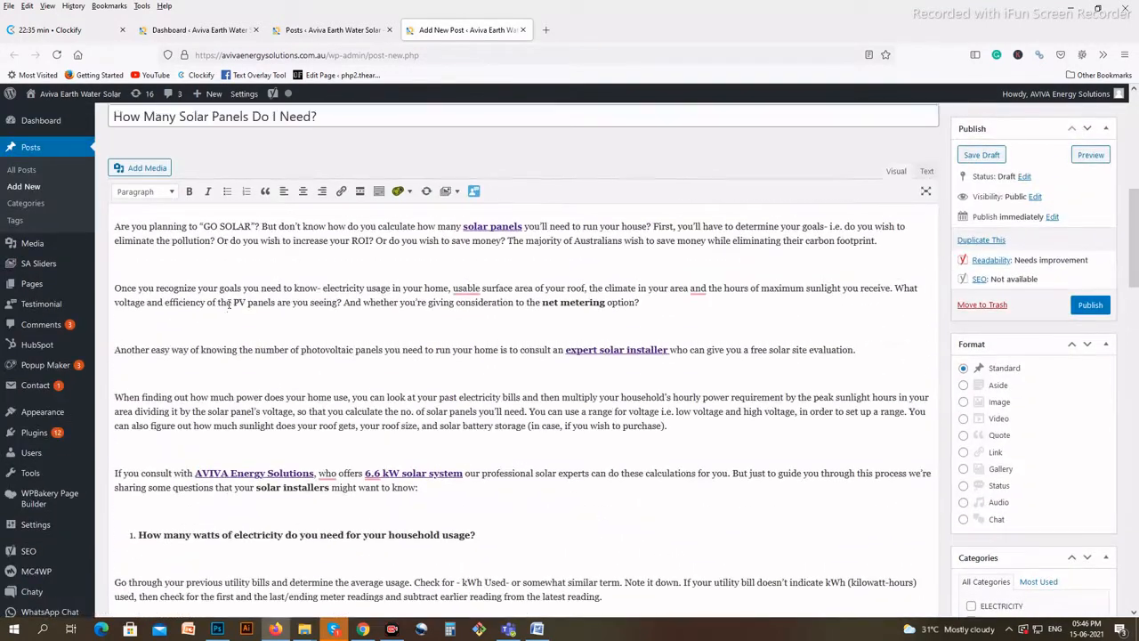
- Remove the blank lines between the introductory paragraphs, down to the one beginning "If you consult with AVIVA Energy Solutions"
scroll(230, 304, down, 3)
scroll(230, 304, down, 1)
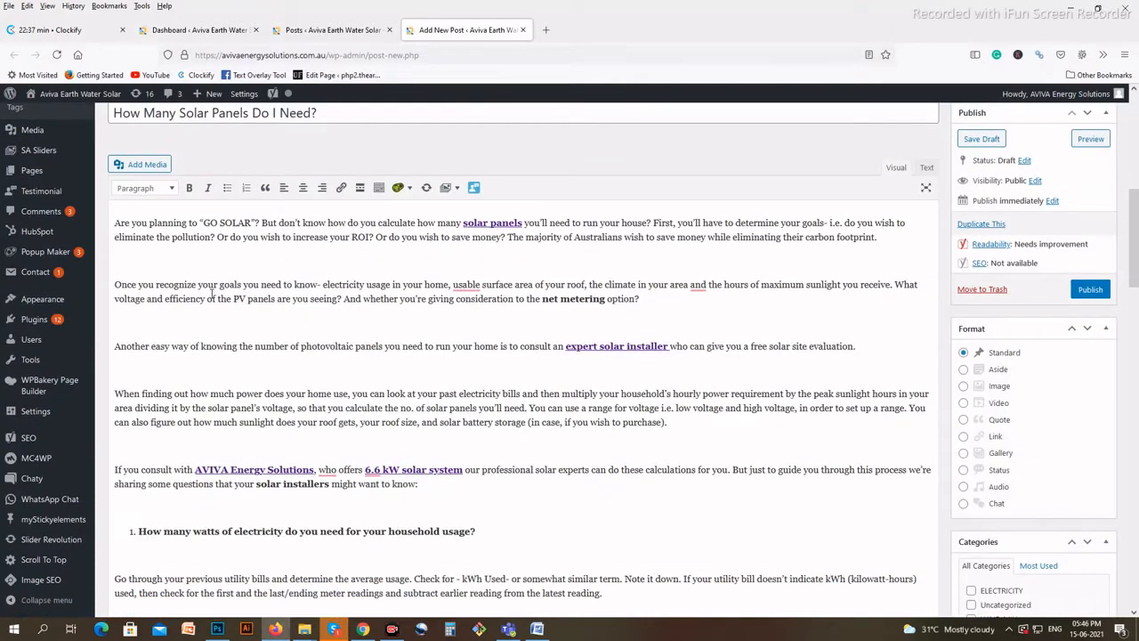
click(145, 259)
key(BackSpace)
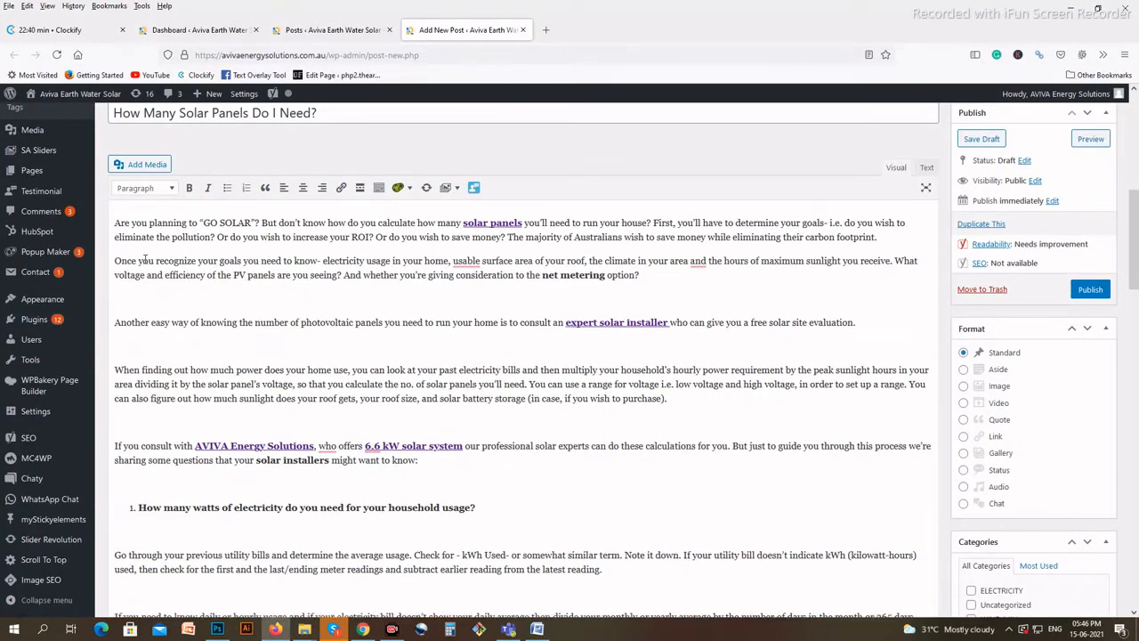
click(264, 301)
key(BackSpace)
click(226, 314)
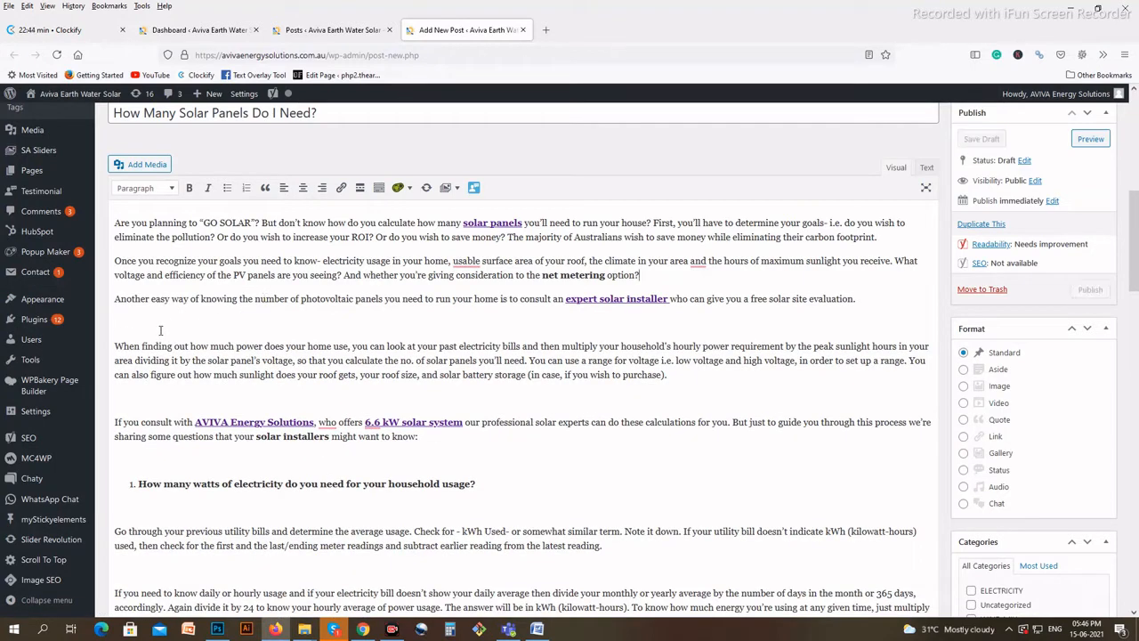
key(BackSpace)
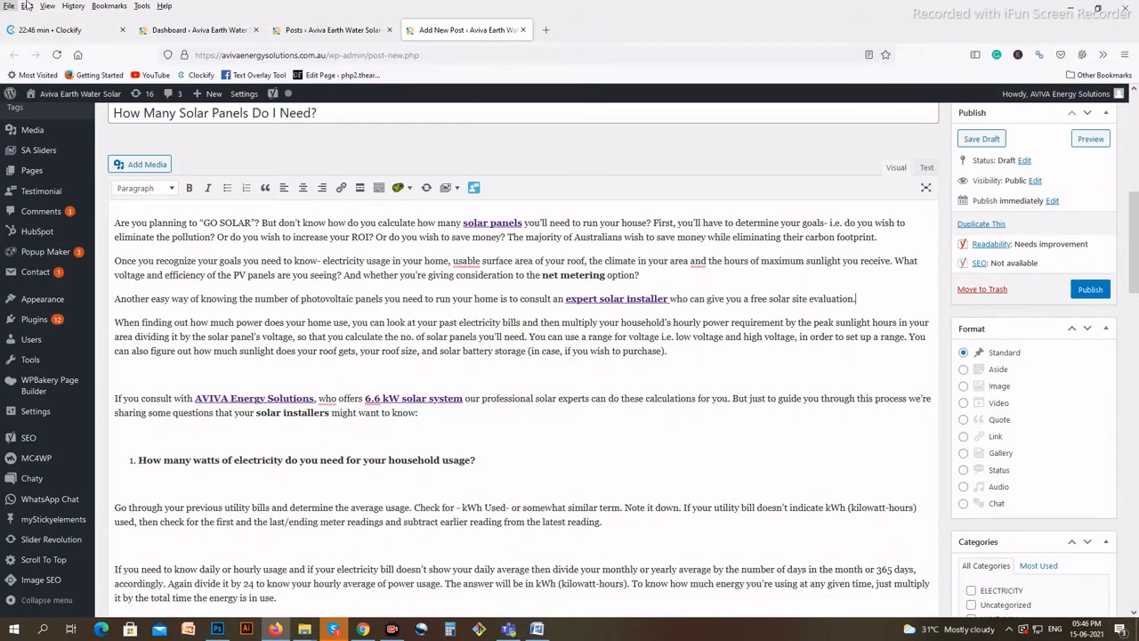
click(151, 365)
key(BackSpace)
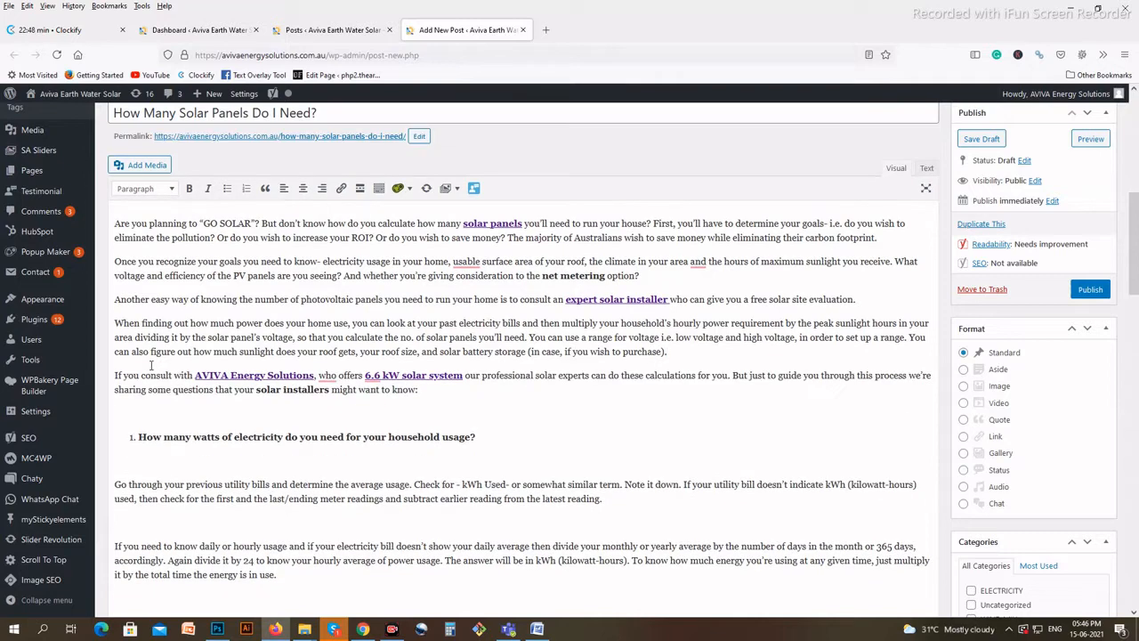
- Remove the blank lines above and below the heading "How many watts of electricity do you need for your household usage?"
scroll(396, 228, down, 1)
click(121, 354)
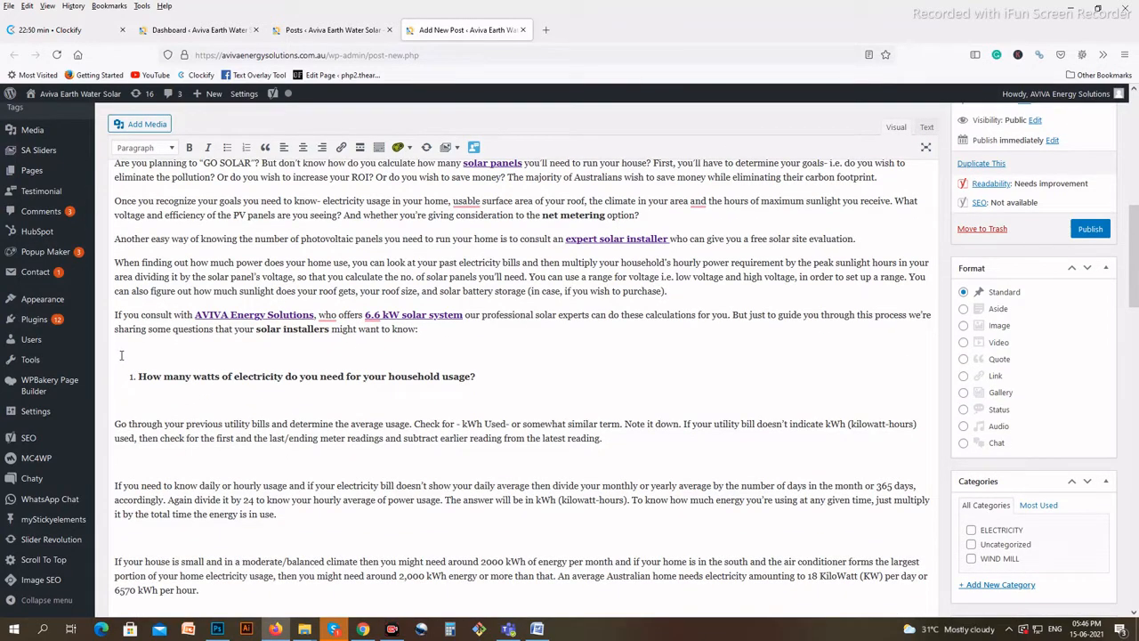
key(BackSpace)
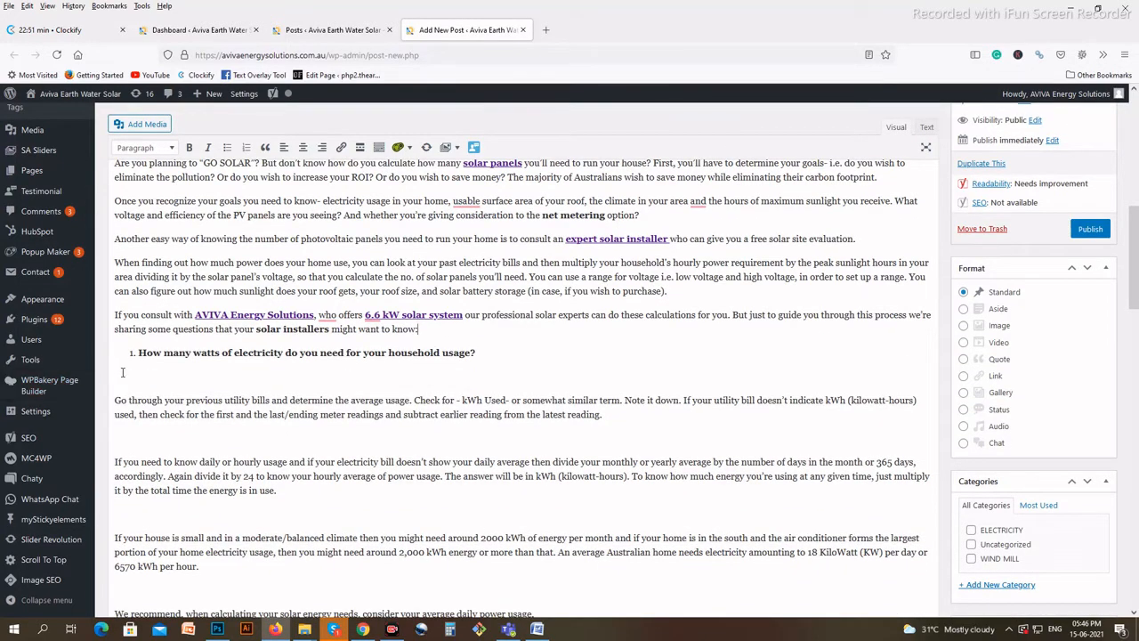
click(123, 373)
key(BackSpace)
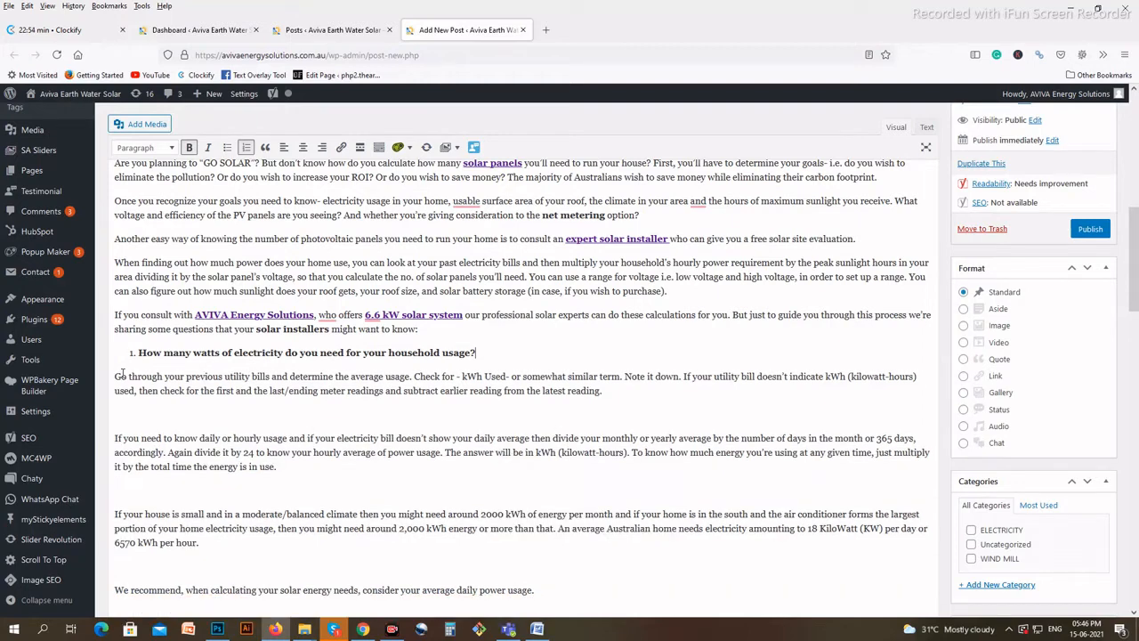
- Remove the blank lines between the paragraphs of the household usage section and the one above the "Peak sunlight hours" heading
scroll(140, 302, down, 1)
click(138, 355)
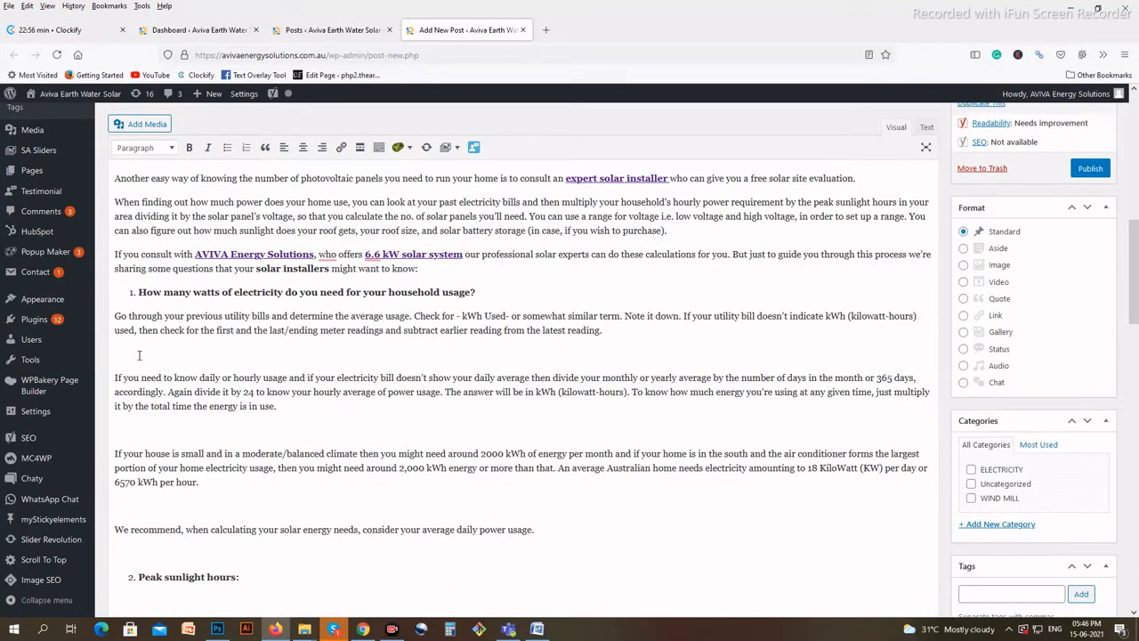
key(BackSpace)
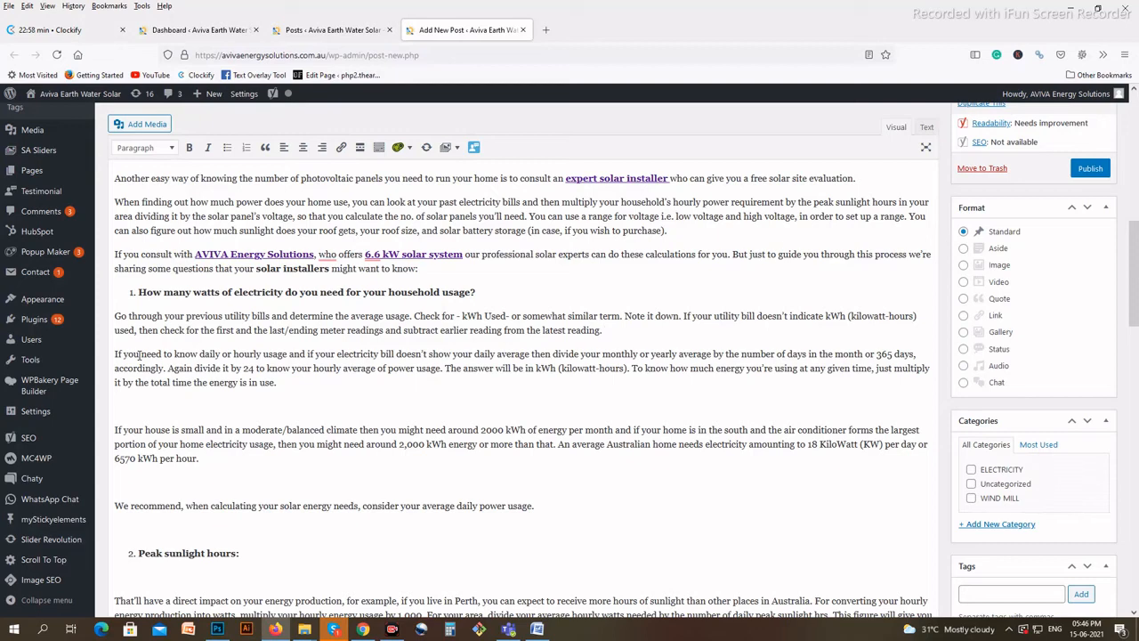
click(143, 409)
key(BackSpace)
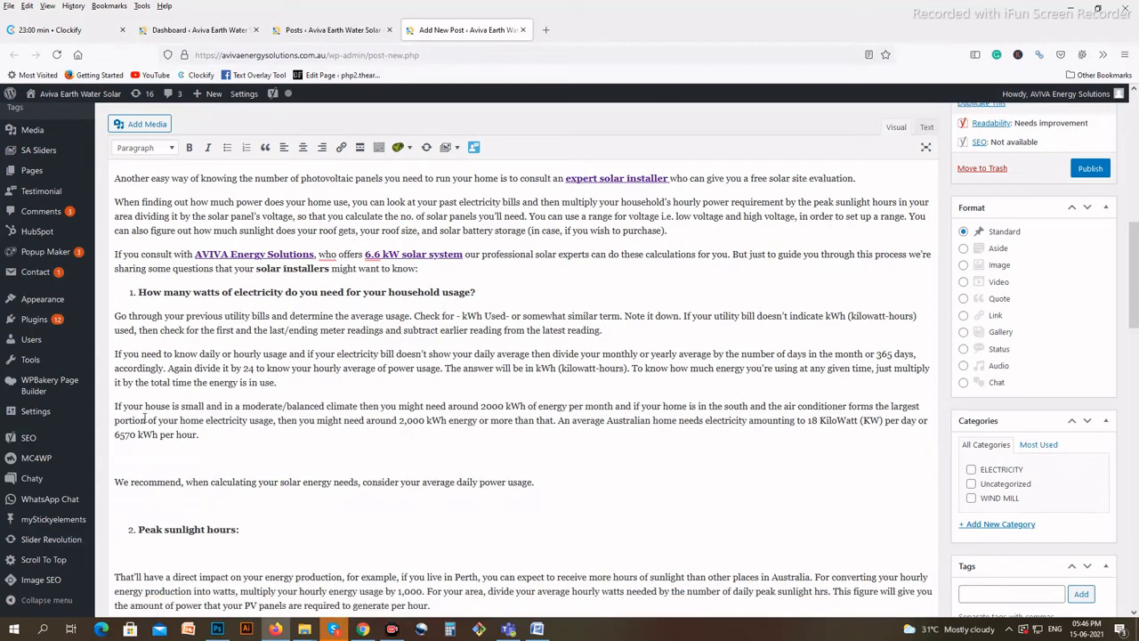
click(133, 464)
key(BackSpace)
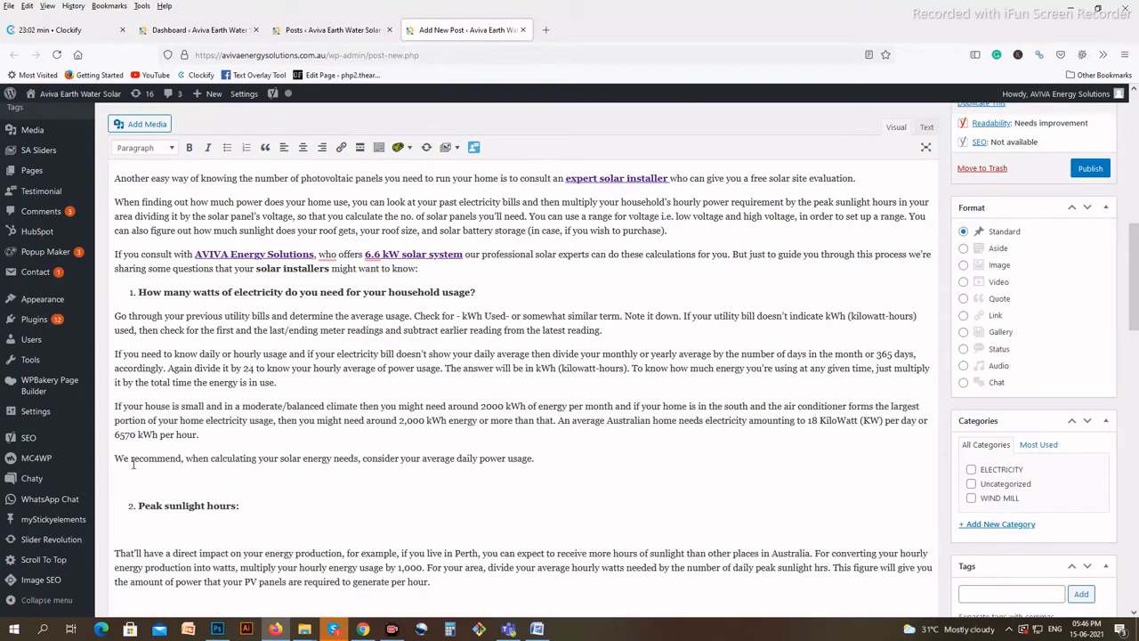
scroll(131, 445, down, 1)
click(130, 431)
key(BackSpace)
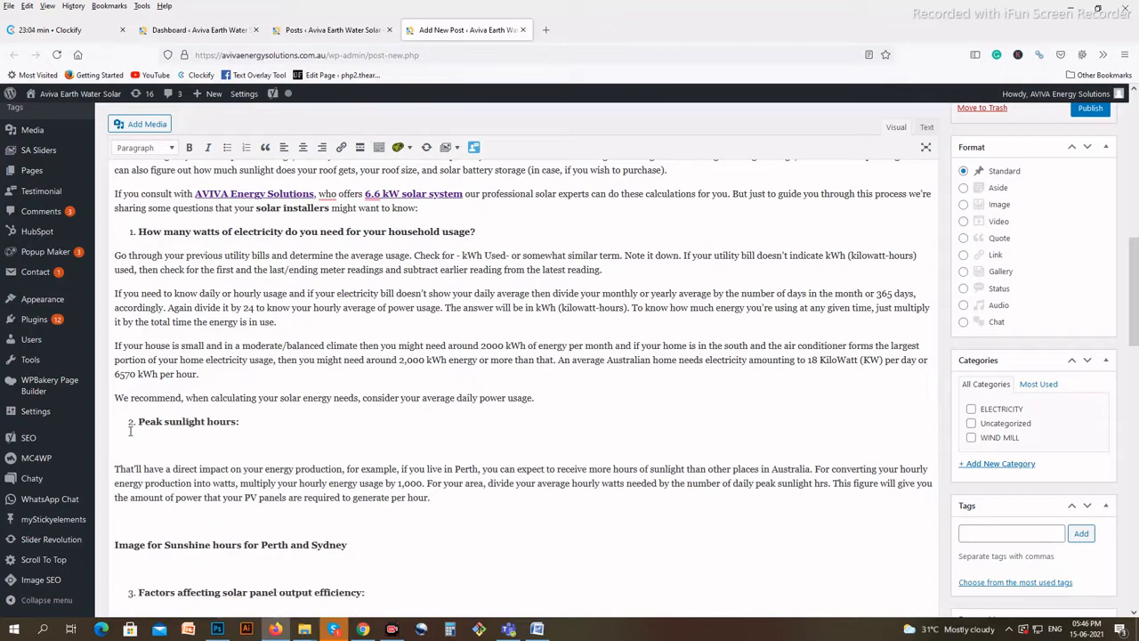
- Remove the blank lines in the "Peak sunlight hours" section, down to the one above the heading "Factors affecting solar panel output efficiency:"
click(135, 460)
key(BackSpace)
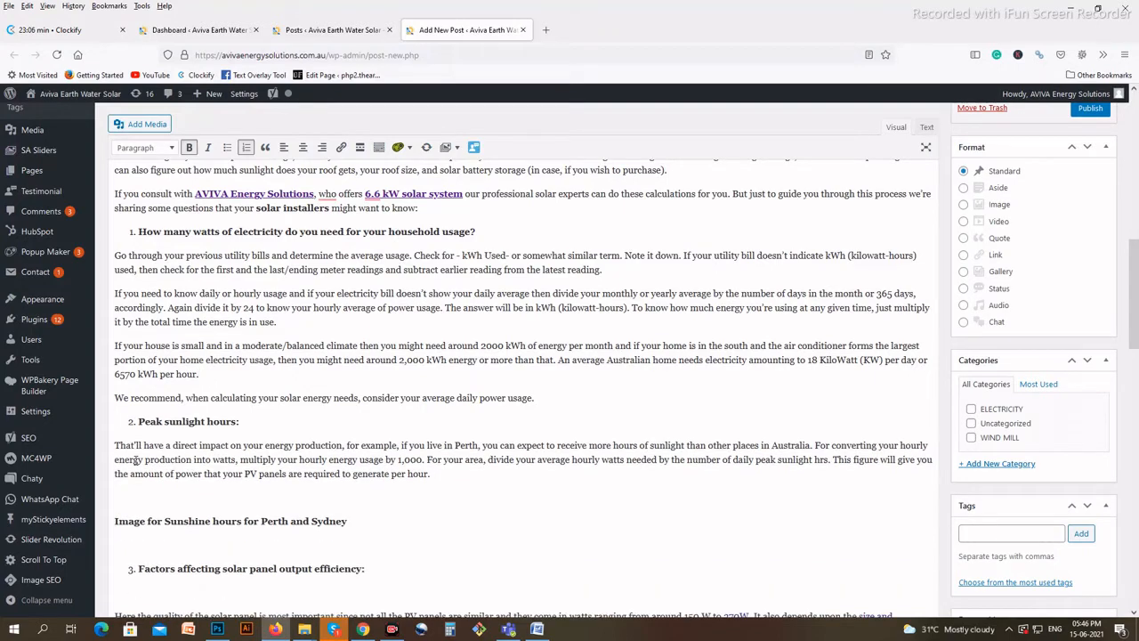
scroll(138, 383, down, 2)
click(140, 383)
key(BackSpace)
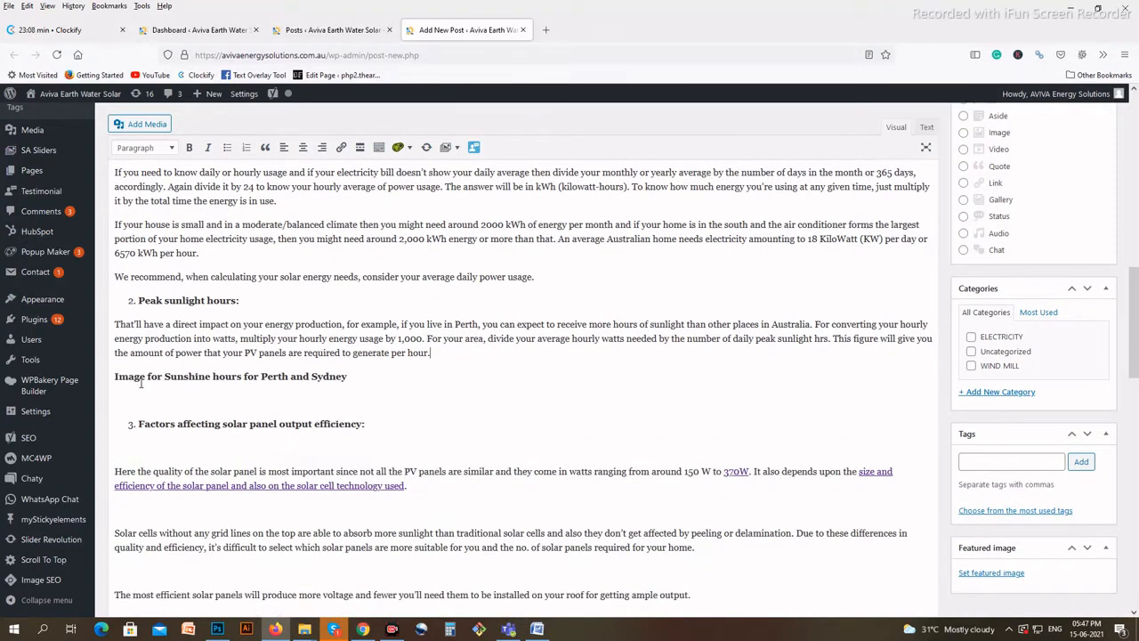
click(152, 409)
key(BackSpace)
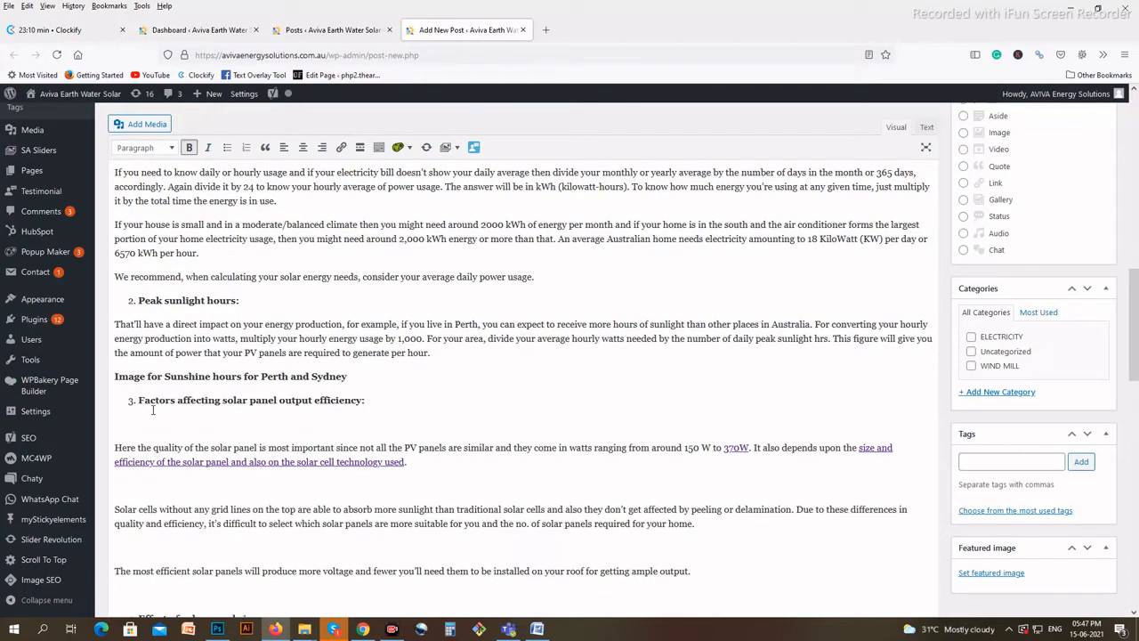
- Remove the blank lines below the heading "Factors affecting solar panel output efficiency:" and between that section's paragraphs
click(143, 430)
key(BackSpace)
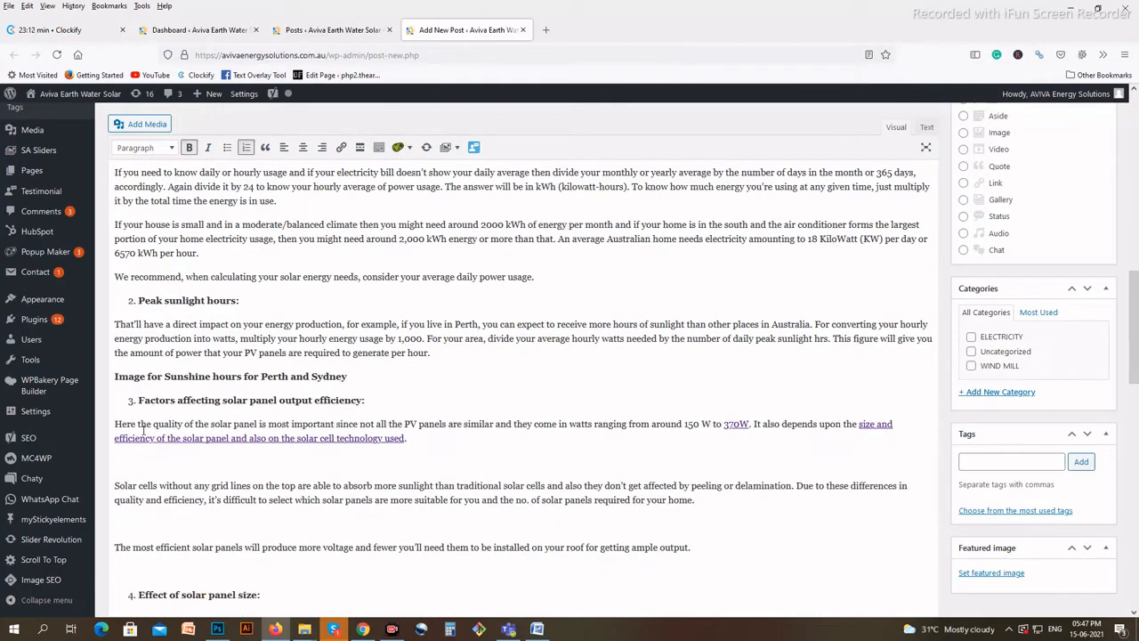
scroll(143, 429, down, 2)
click(140, 348)
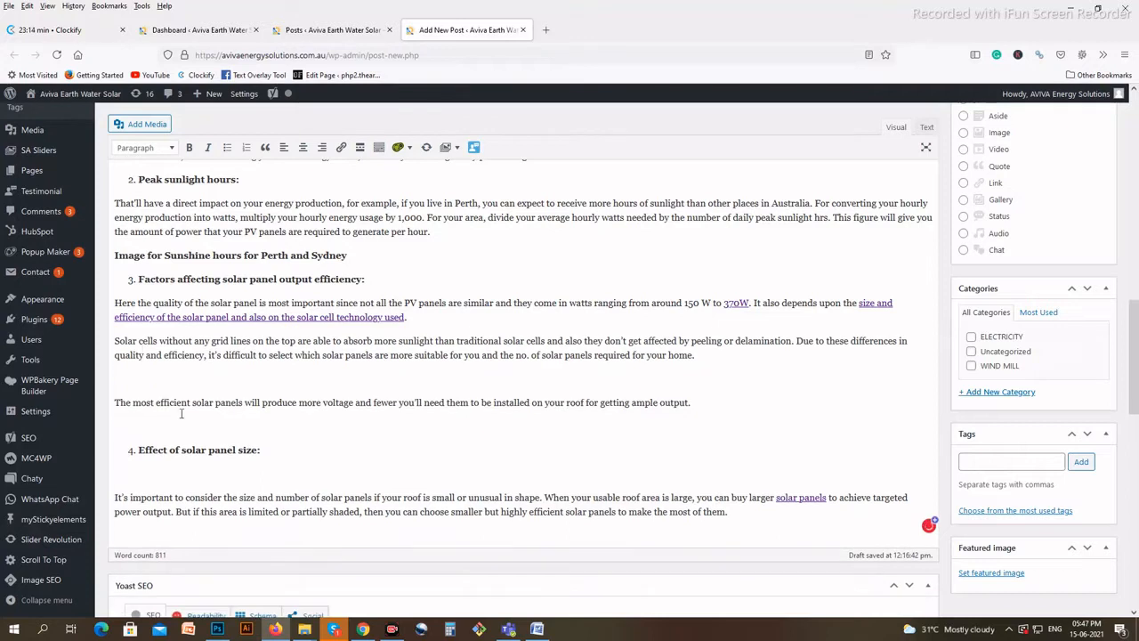
key(BackSpace)
click(144, 384)
key(BackSpace)
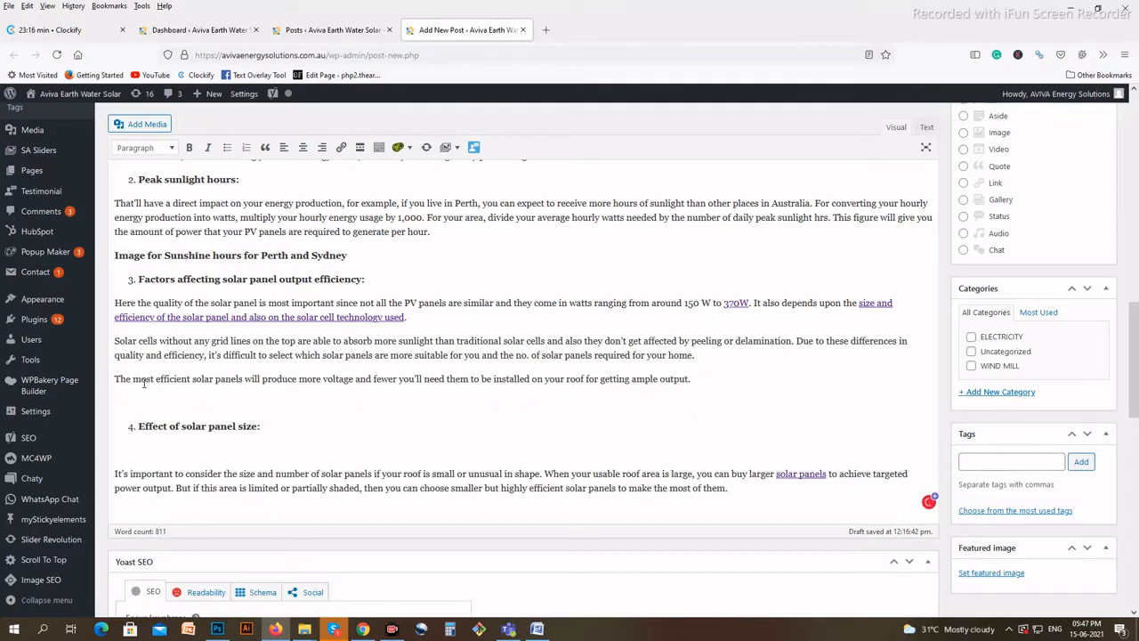
- Remove the blank lines above and below the heading "Effect of solar panel size:"
click(139, 394)
key(BackSpace)
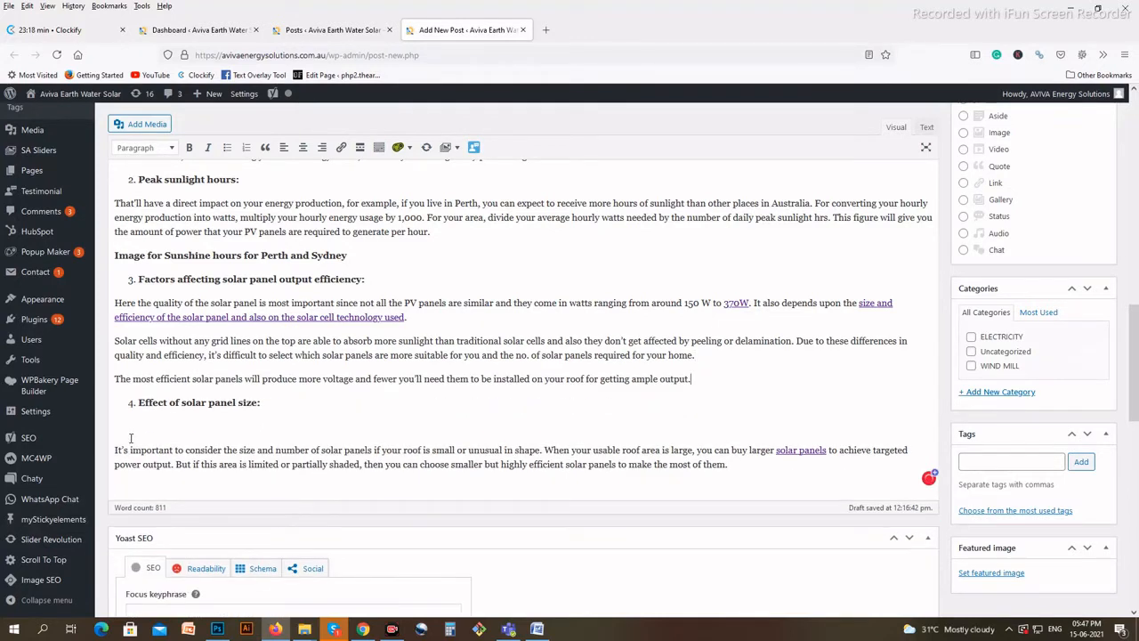
click(132, 437)
key(BackSpace)
scroll(275, 490, down, 3)
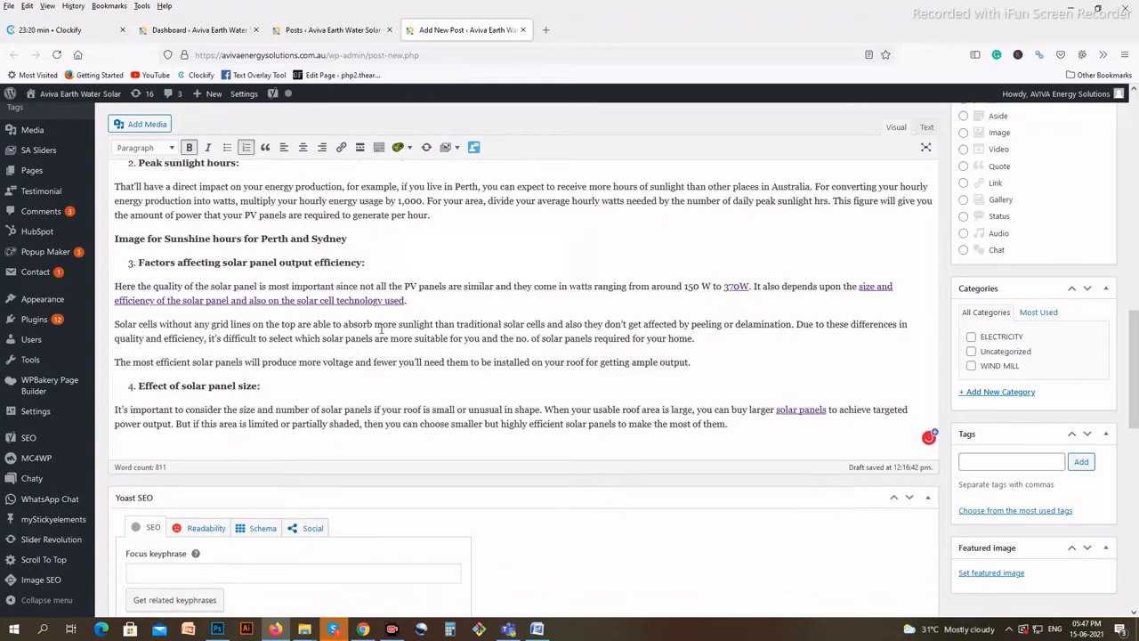
- Switch to the article in Word and copy the "Key Takeaways:" heading with its paragraph
click(536, 628)
scroll(660, 284, up, 15)
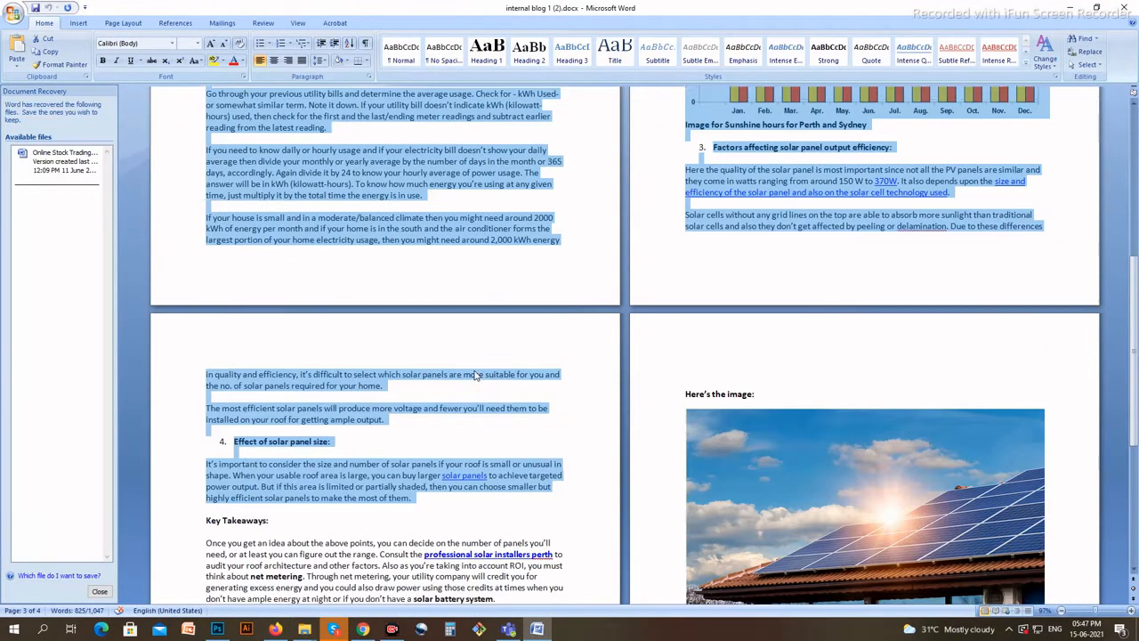
scroll(659, 284, down, 10)
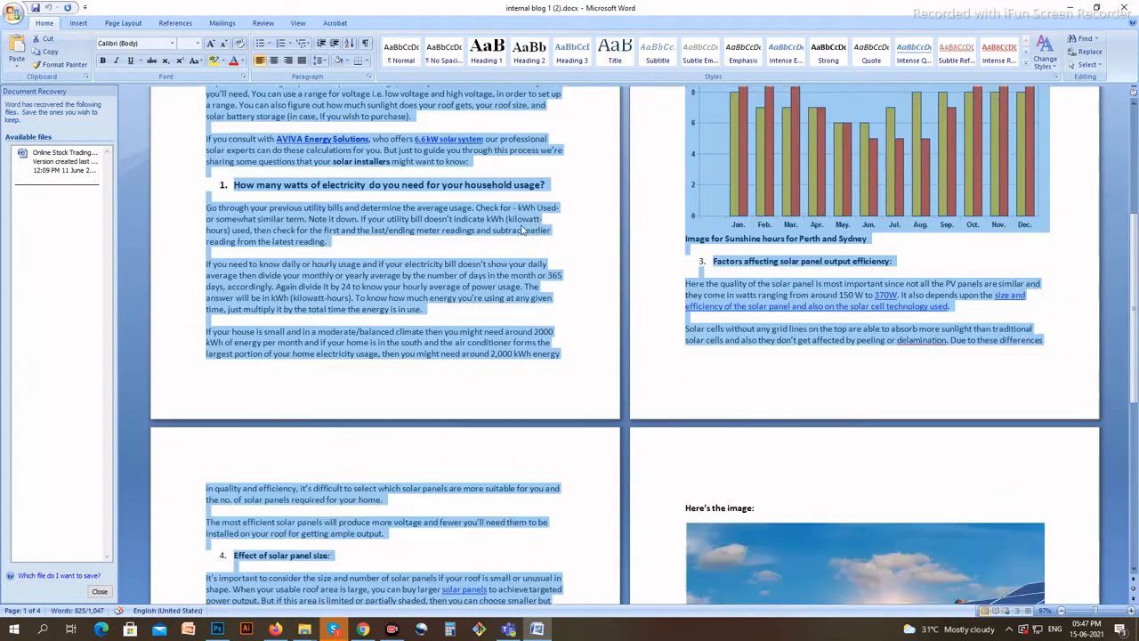
scroll(293, 301, down, 1)
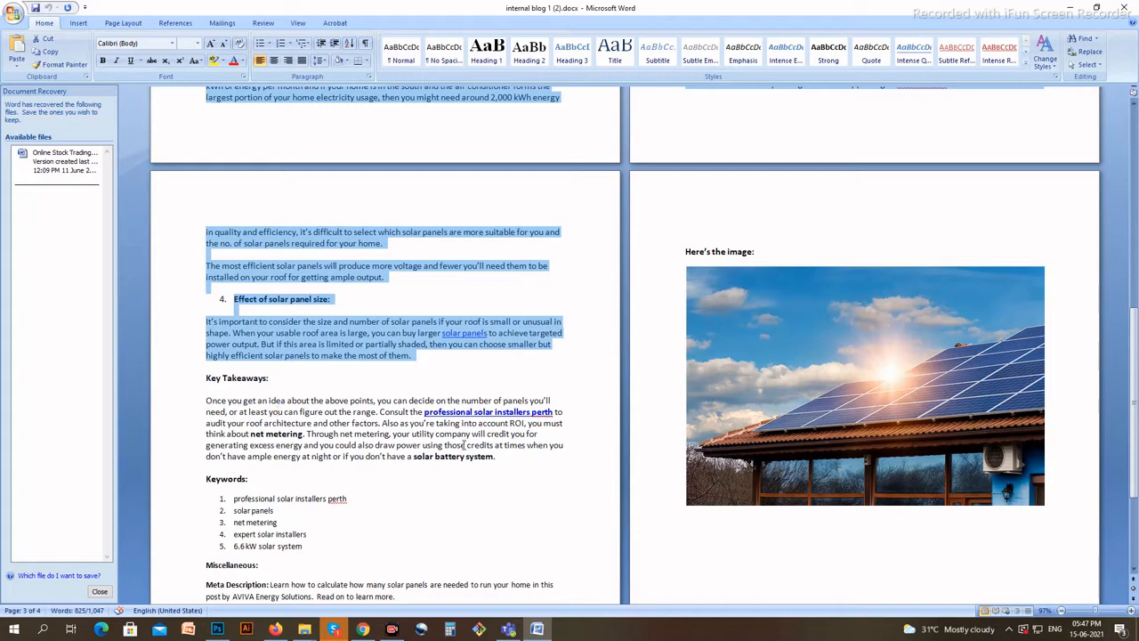
drag(495, 456, 212, 380)
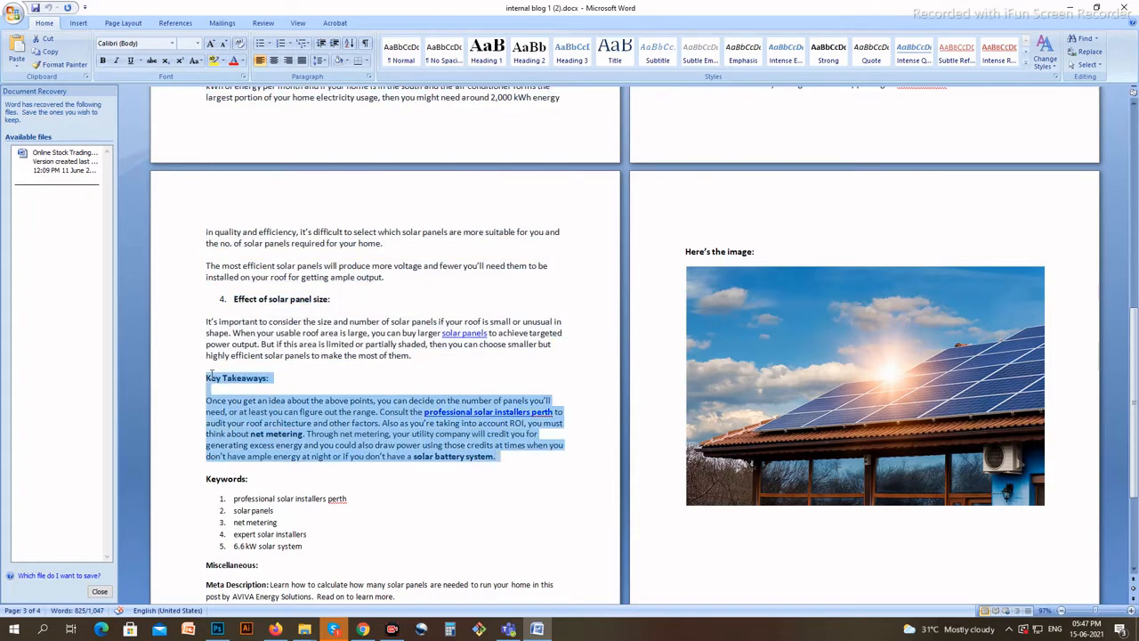
right_click(212, 380)
click(237, 400)
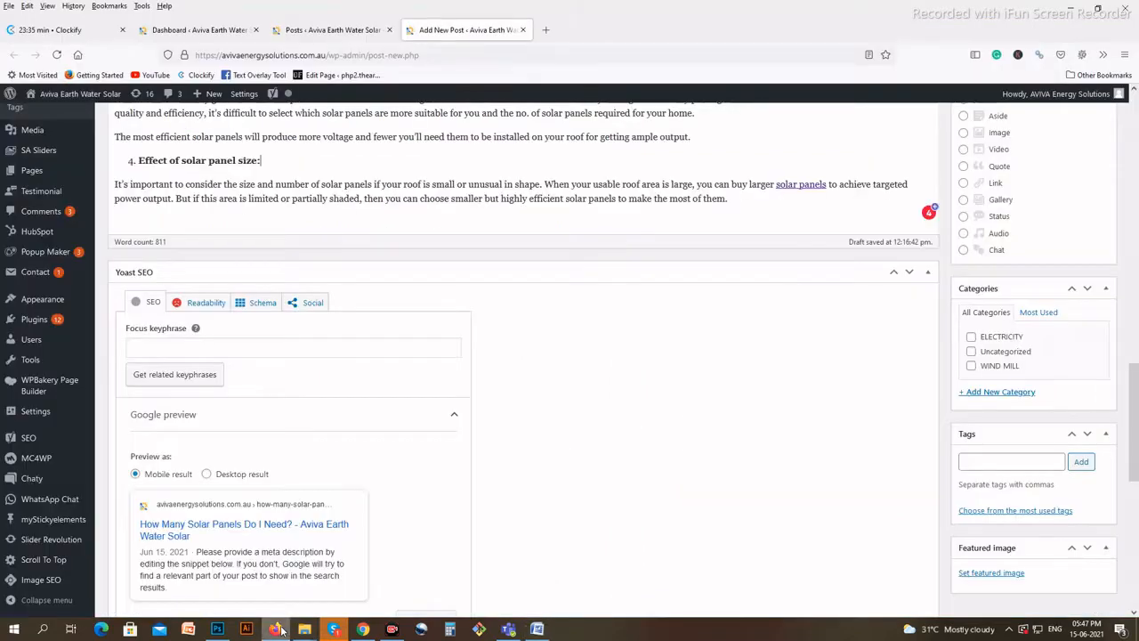
- Back in the Firefox post editor, paste the Key Takeaways section after the last paragraph and remove the blank line below its heading
click(277, 629)
key(Return)
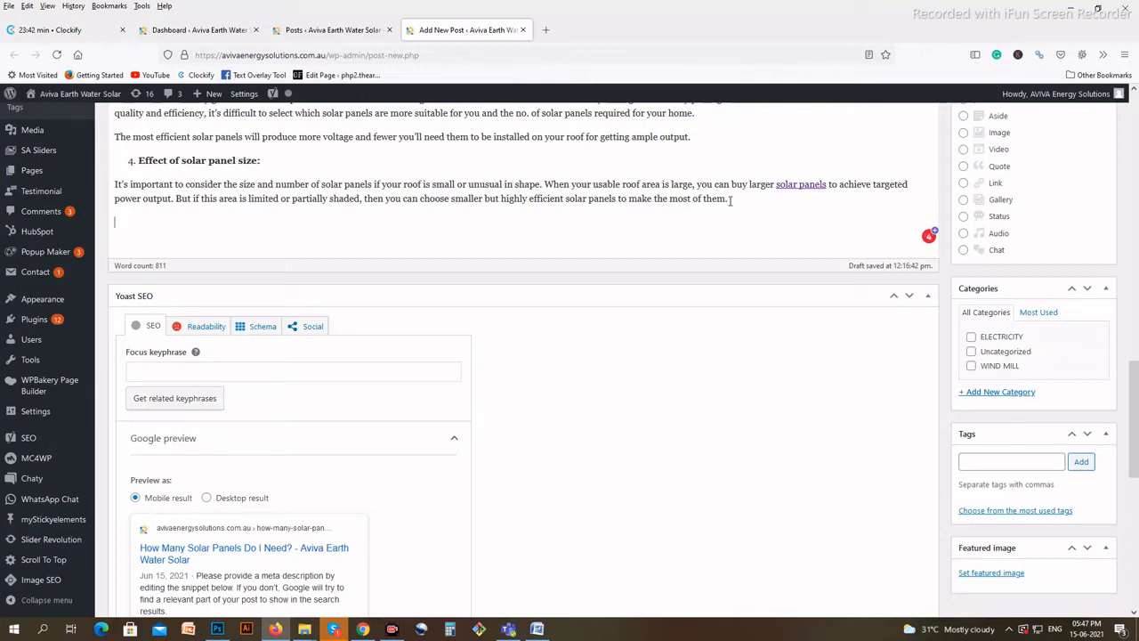
key(ctrl+v)
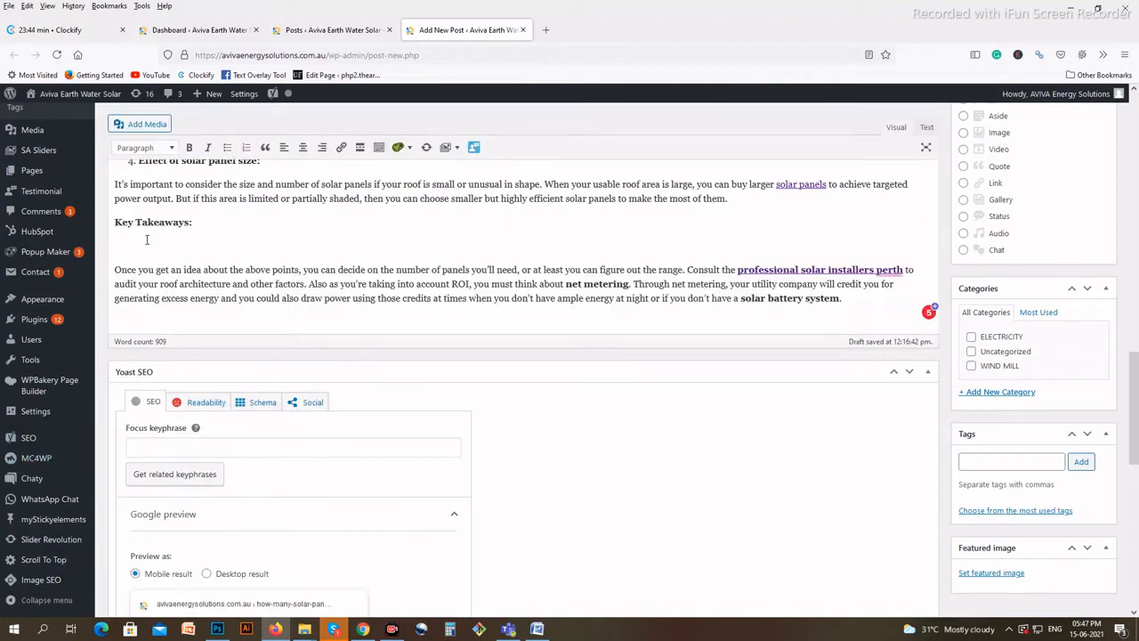
key(BackSpace)
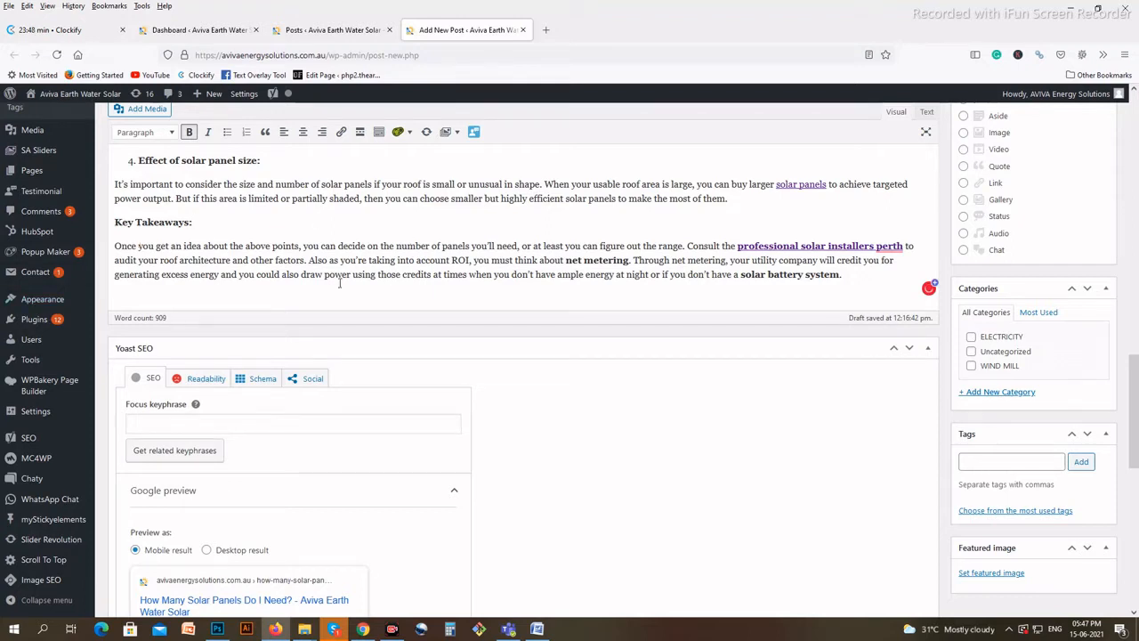
- Upload solaar.jpg from the blog folder 15-06-21 and set it as the post's featured image
scroll(315, 218, down, 3)
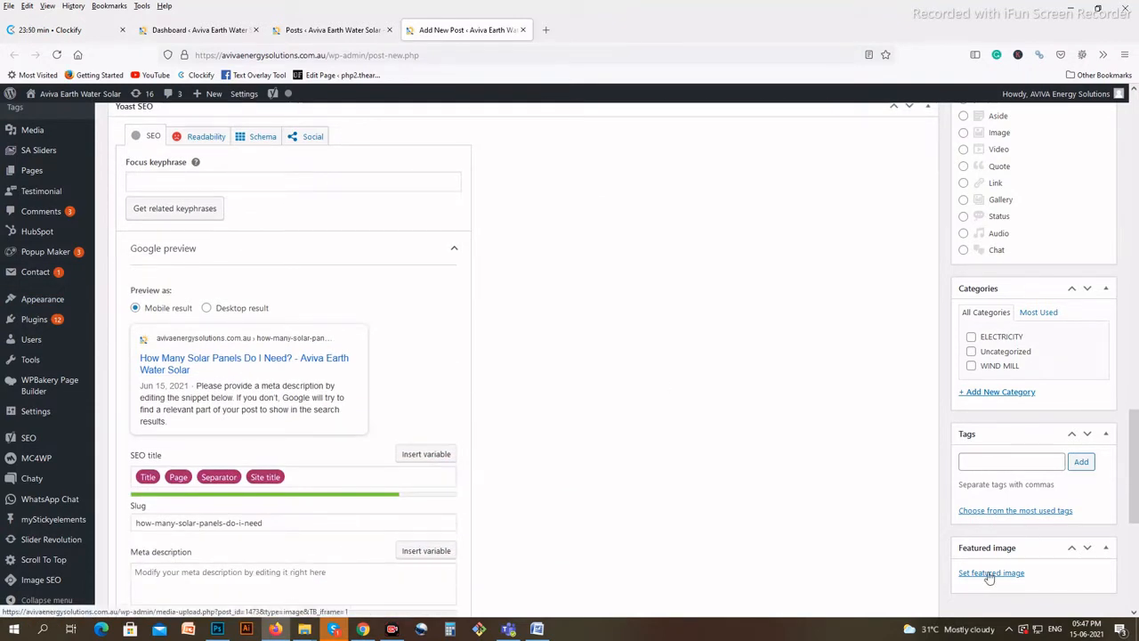
click(988, 577)
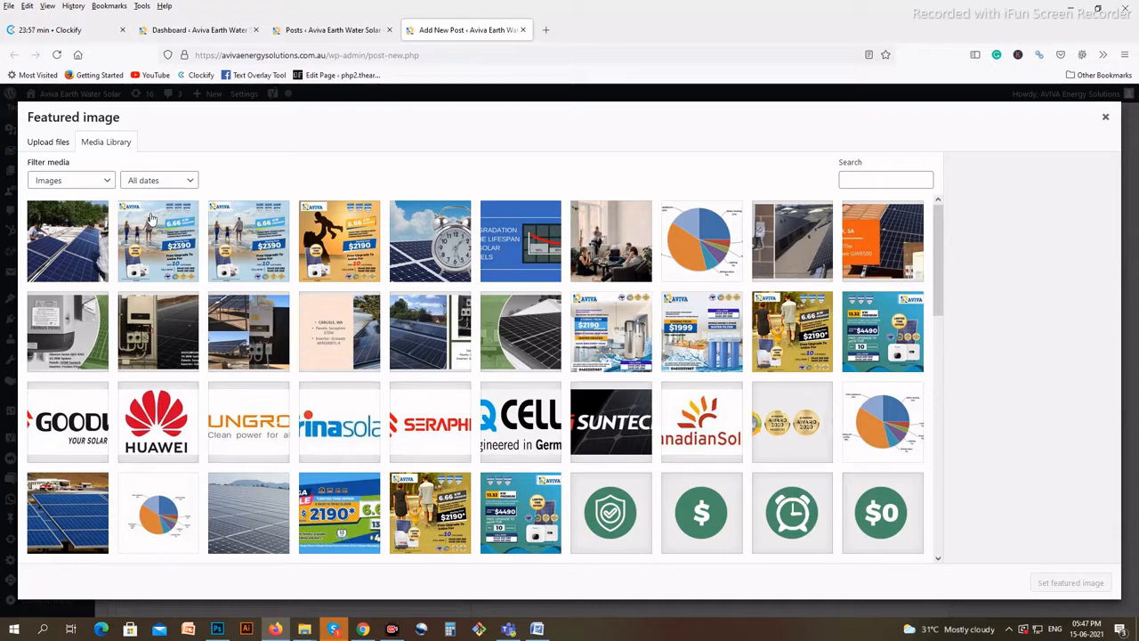
click(48, 141)
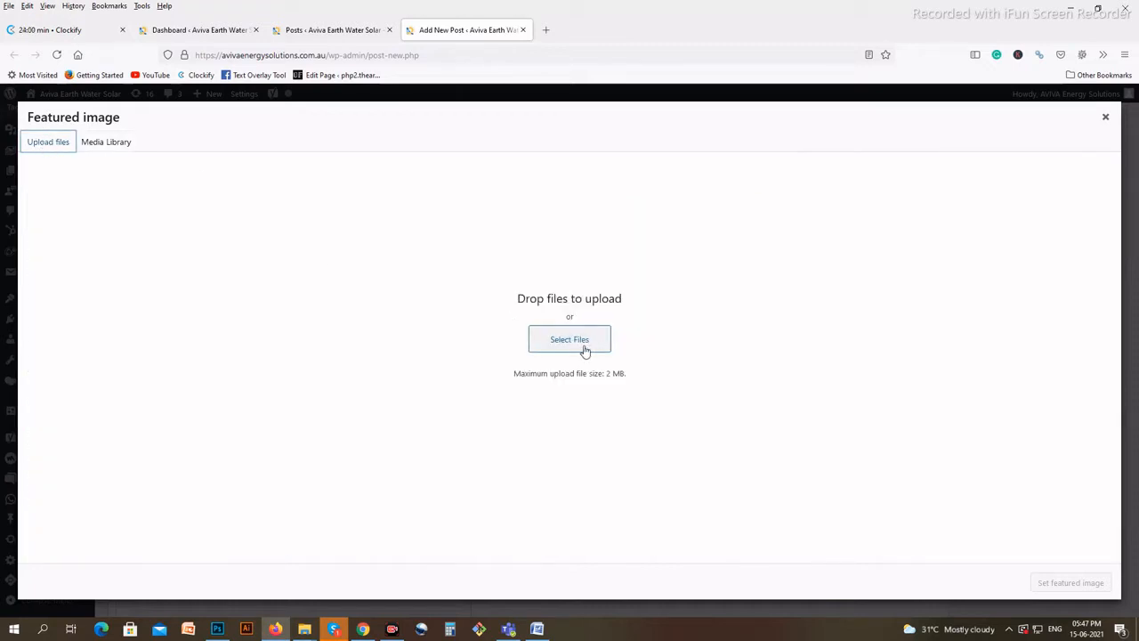
click(584, 349)
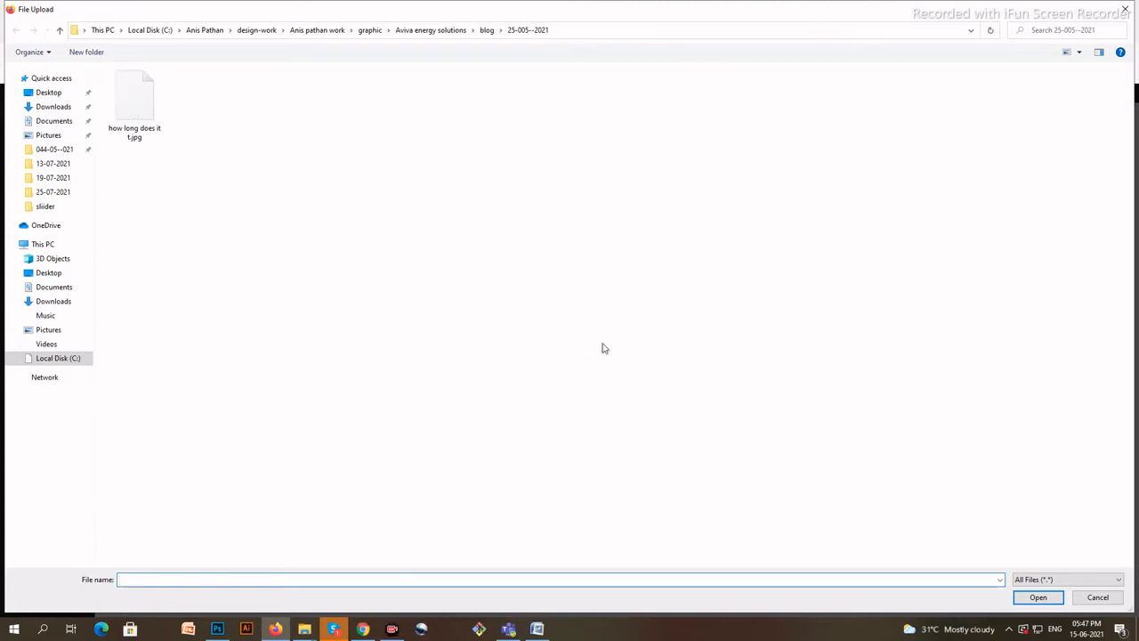
click(488, 32)
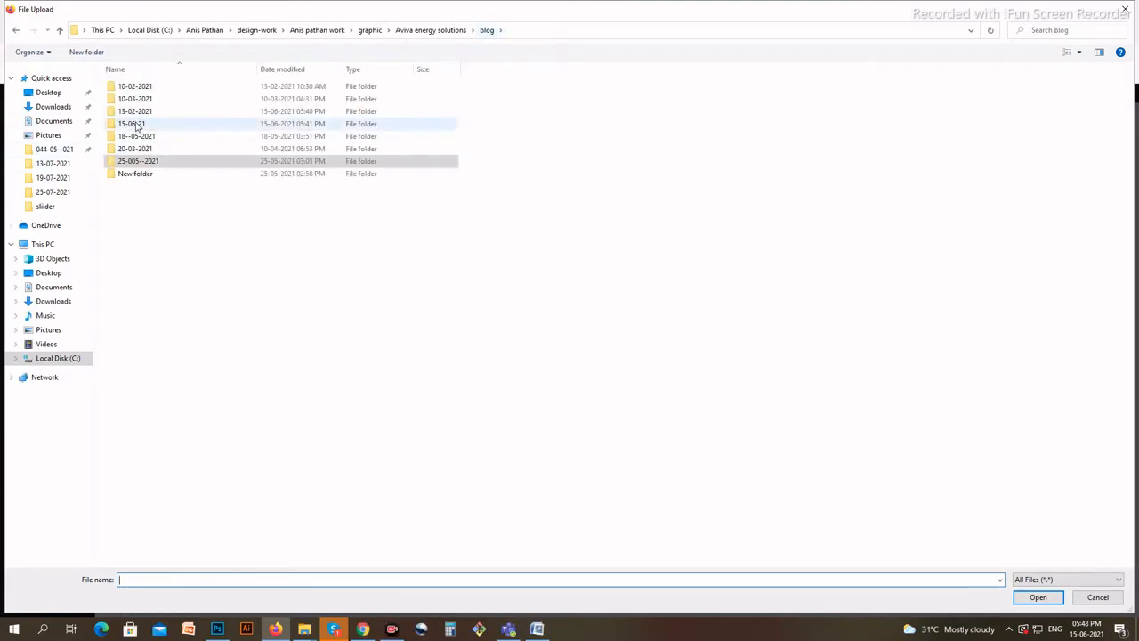
double_click(137, 126)
click(209, 130)
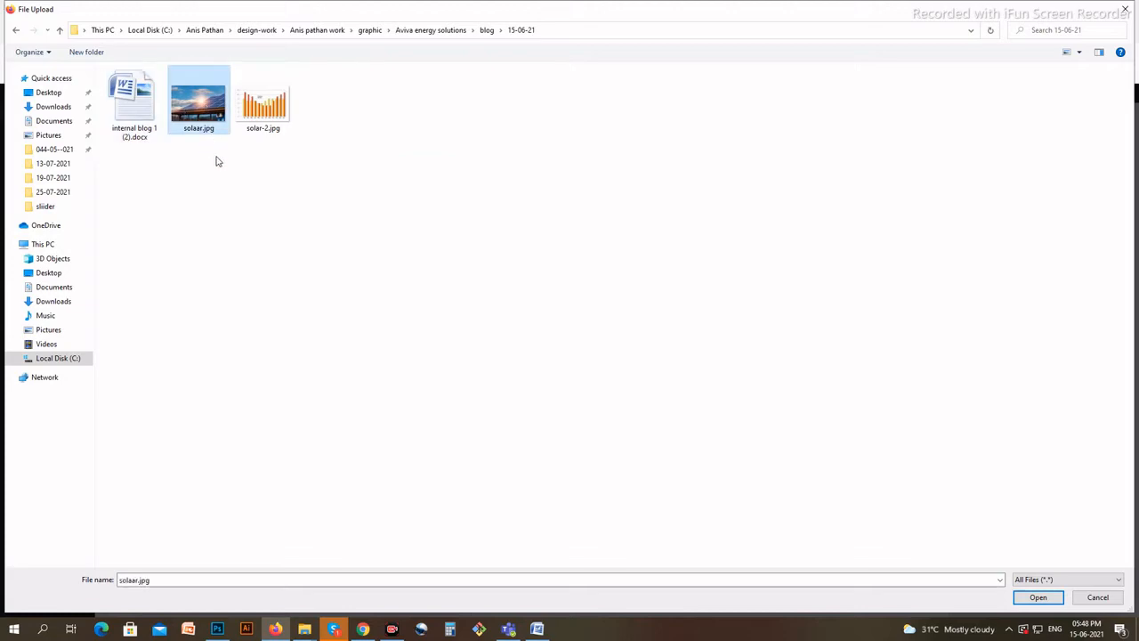
key(Return)
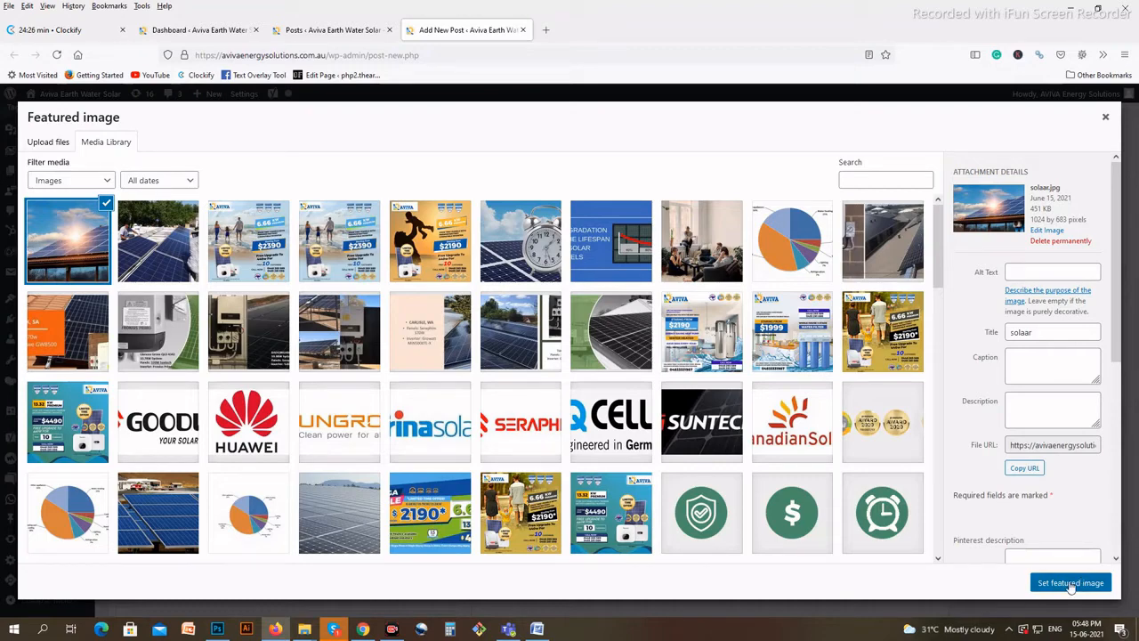
click(1065, 582)
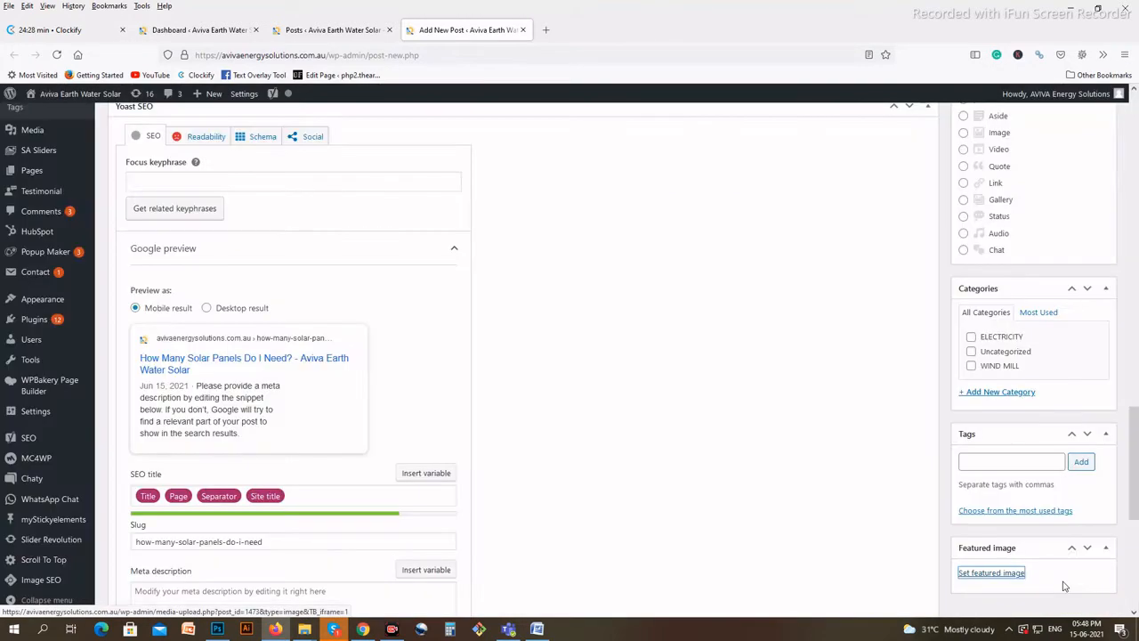
- Review the featured image and the post content, and publish the post
scroll(1050, 520, down, 3)
scroll(1046, 534, down, 2)
scroll(872, 537, up, 2)
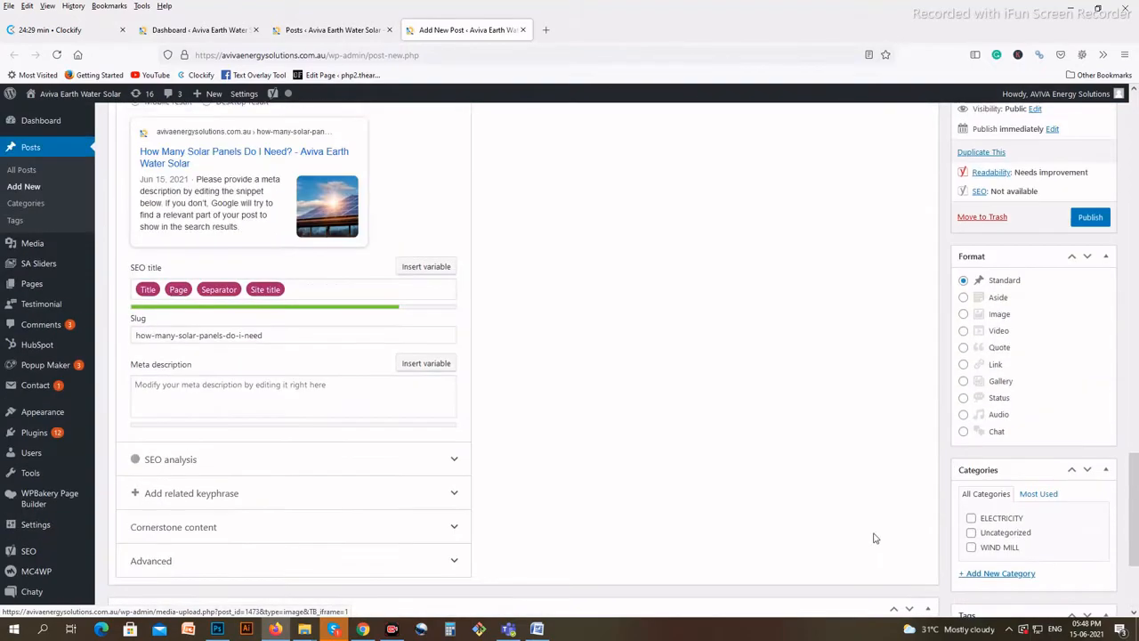
scroll(1050, 539, down, 4)
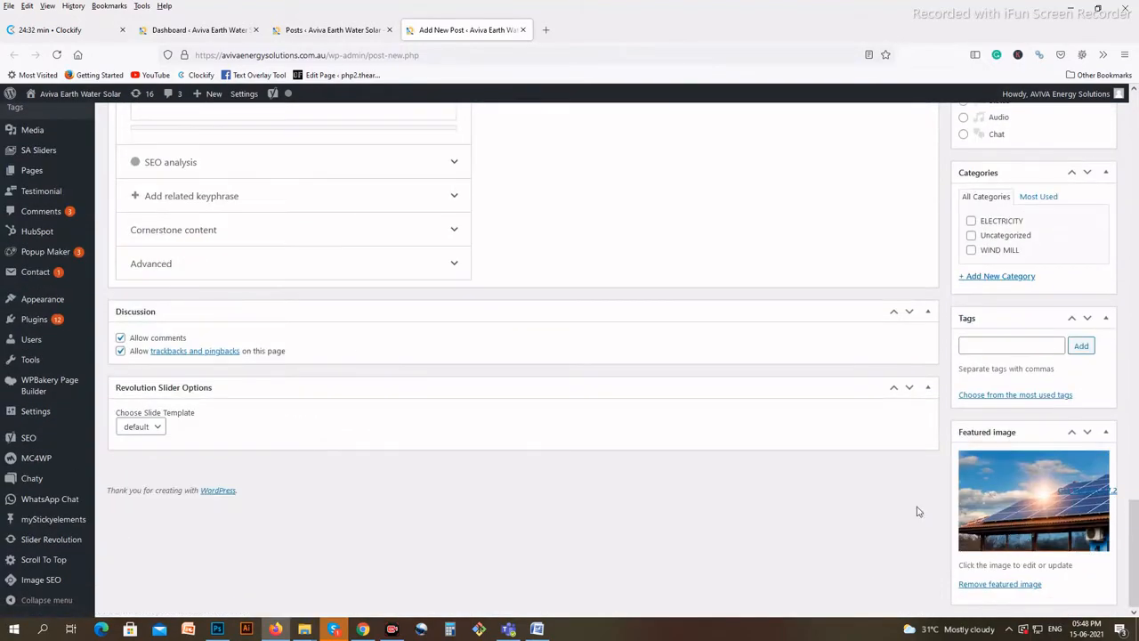
scroll(813, 493, up, 8)
scroll(659, 454, up, 12)
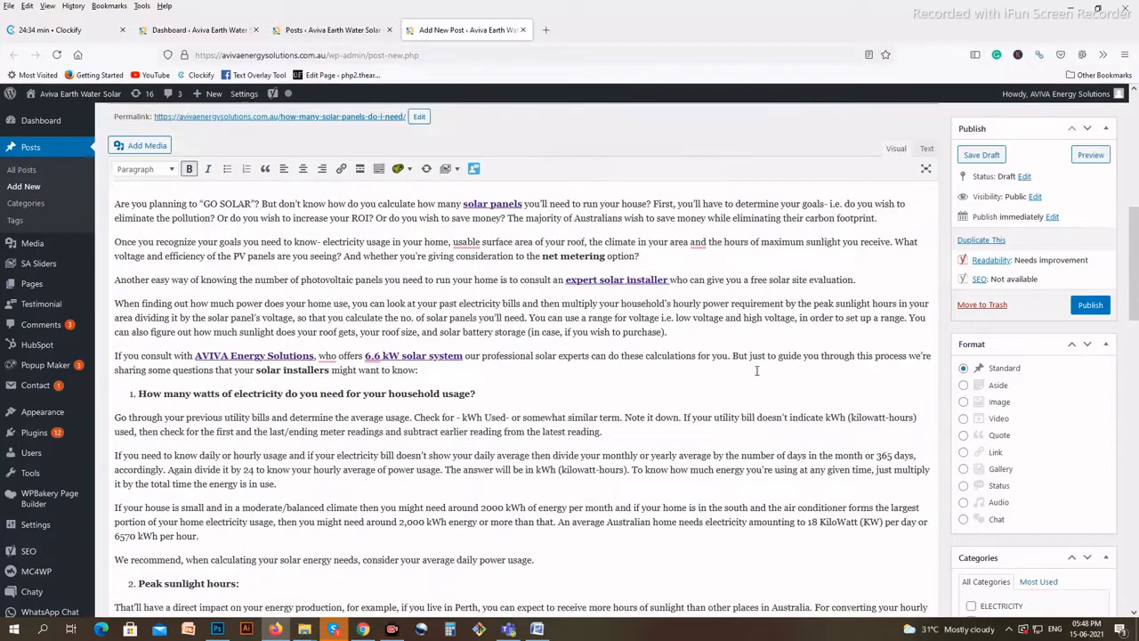
scroll(196, 289, down, 4)
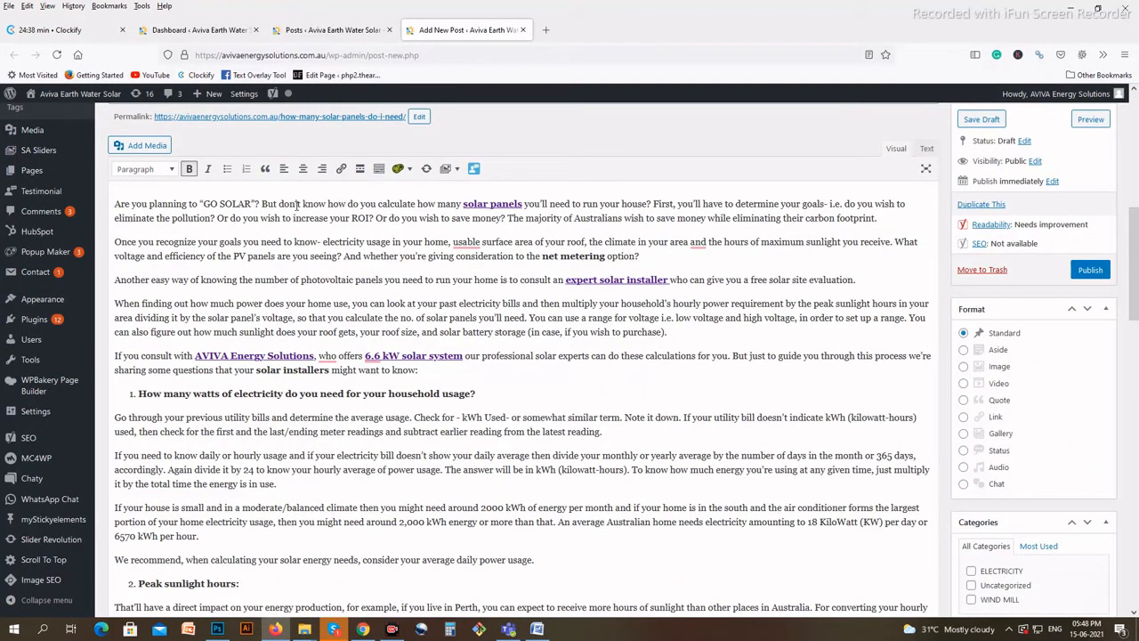
scroll(299, 208, up, 2)
scroll(351, 238, down, 2)
click(1082, 273)
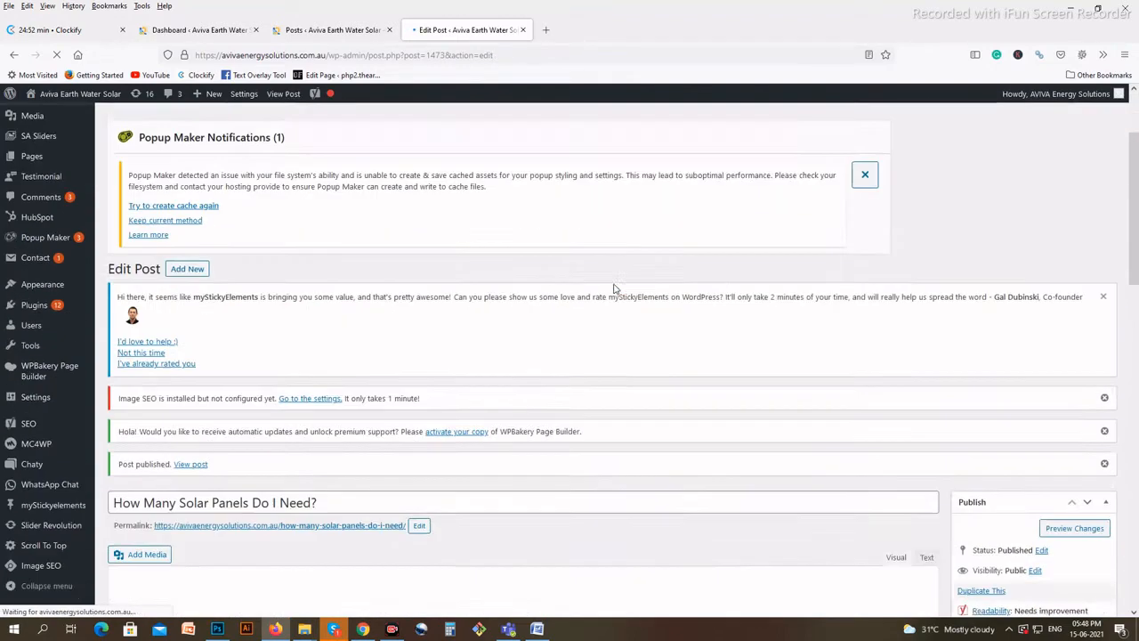
- Open the published post from its permalink in a new browser tab and check its title, featured image and body text
scroll(614, 289, down, 3)
right_click(260, 291)
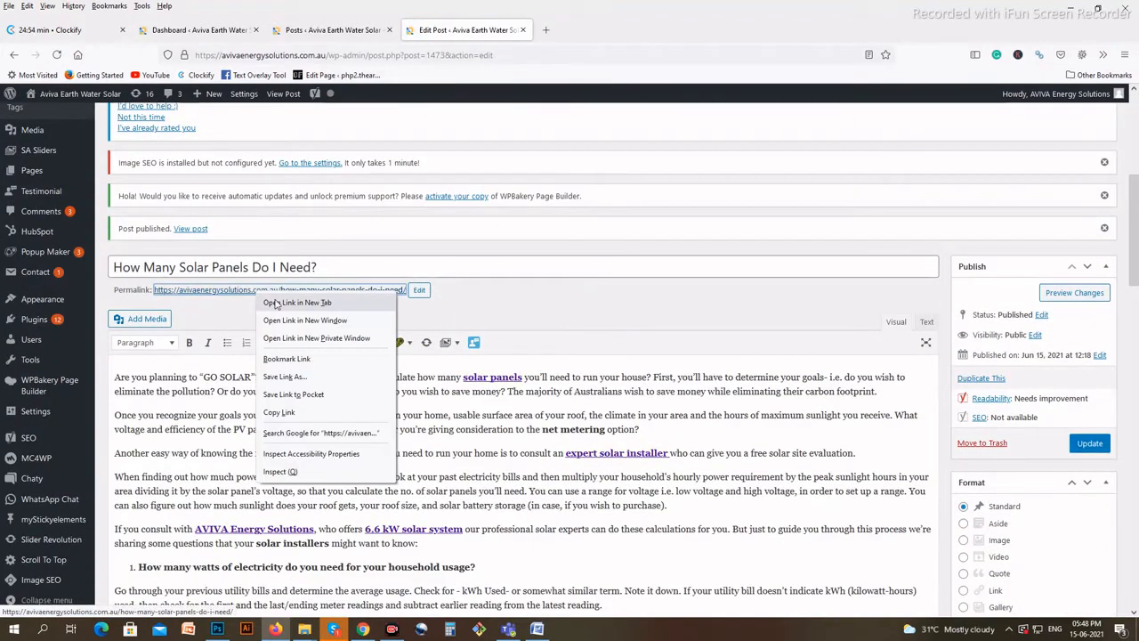
click(276, 304)
click(587, 31)
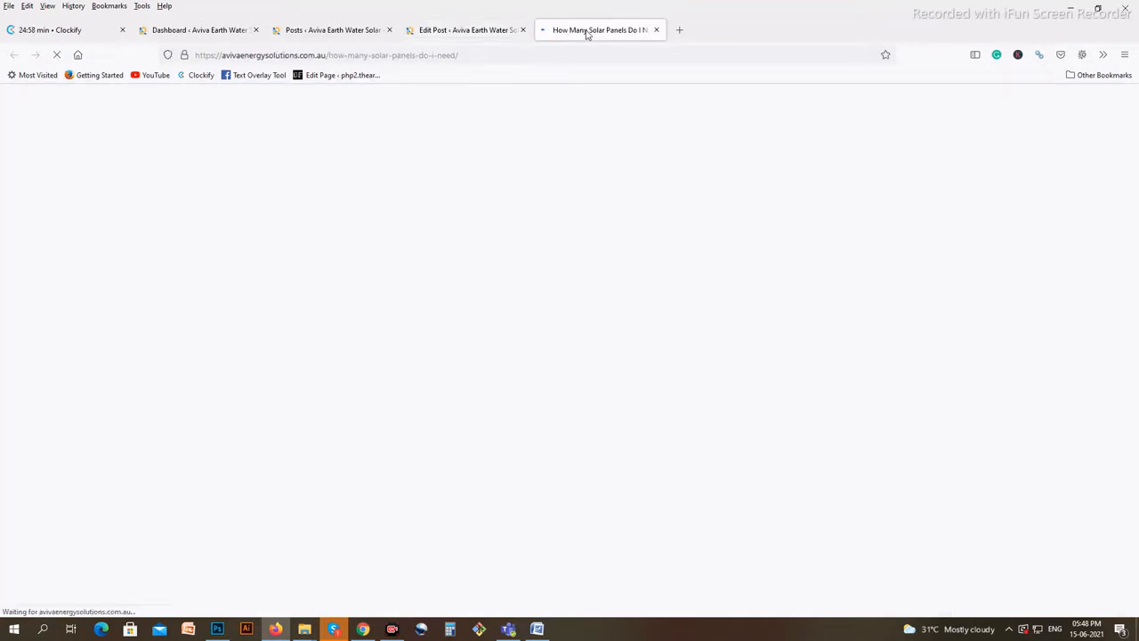
scroll(524, 208, down, 3)
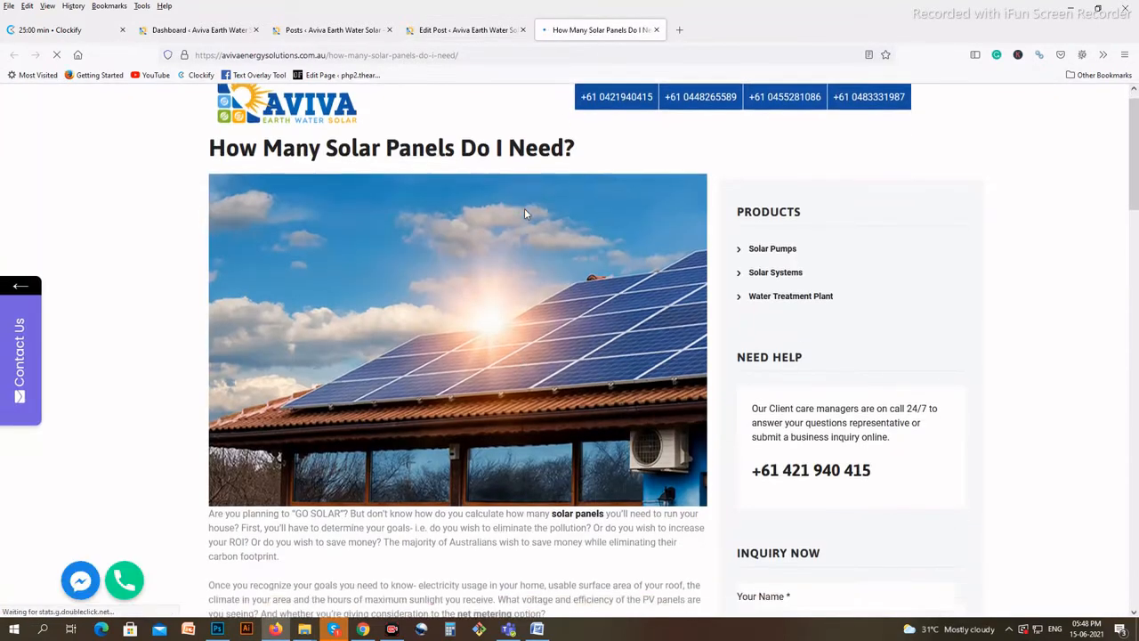
scroll(509, 252, up, 3)
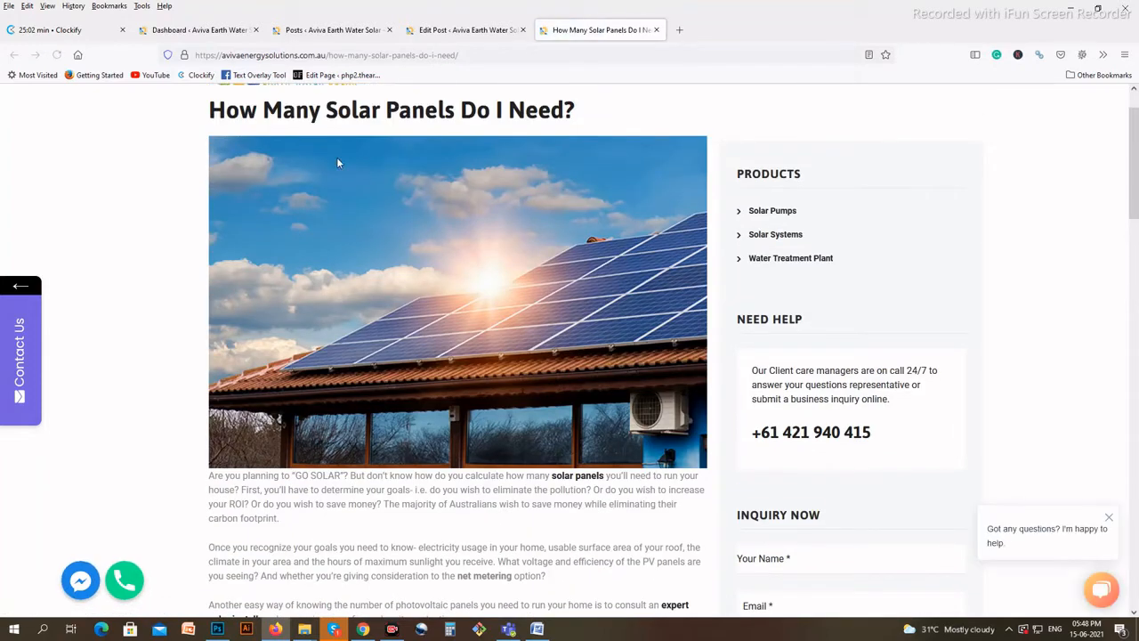
scroll(302, 167, up, 1)
drag(211, 169, 643, 173)
scroll(469, 278, down, 4)
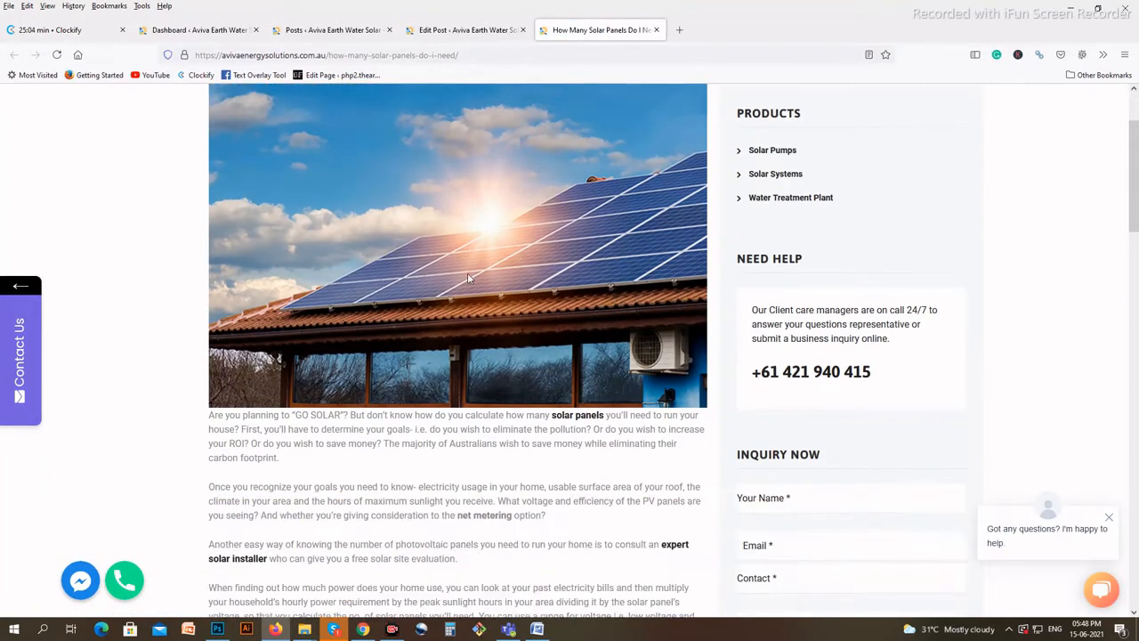
scroll(364, 302, down, 12)
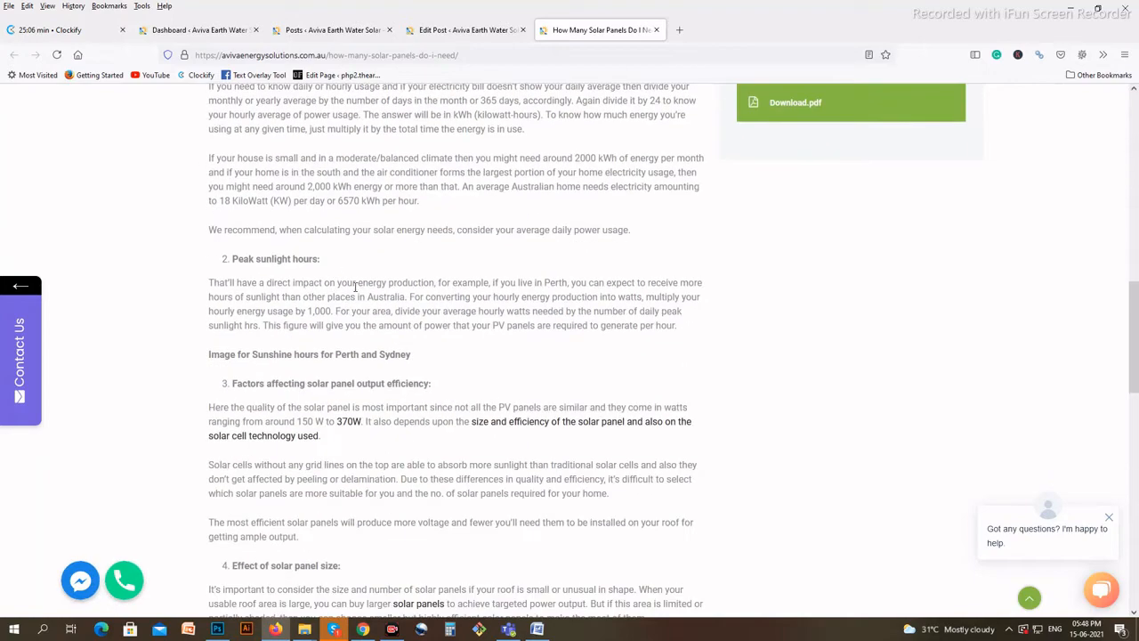
- Switch to the Word article and locate the sunshine hours chart below the Peak sunlight hours paragraph
scroll(364, 298, up, 3)
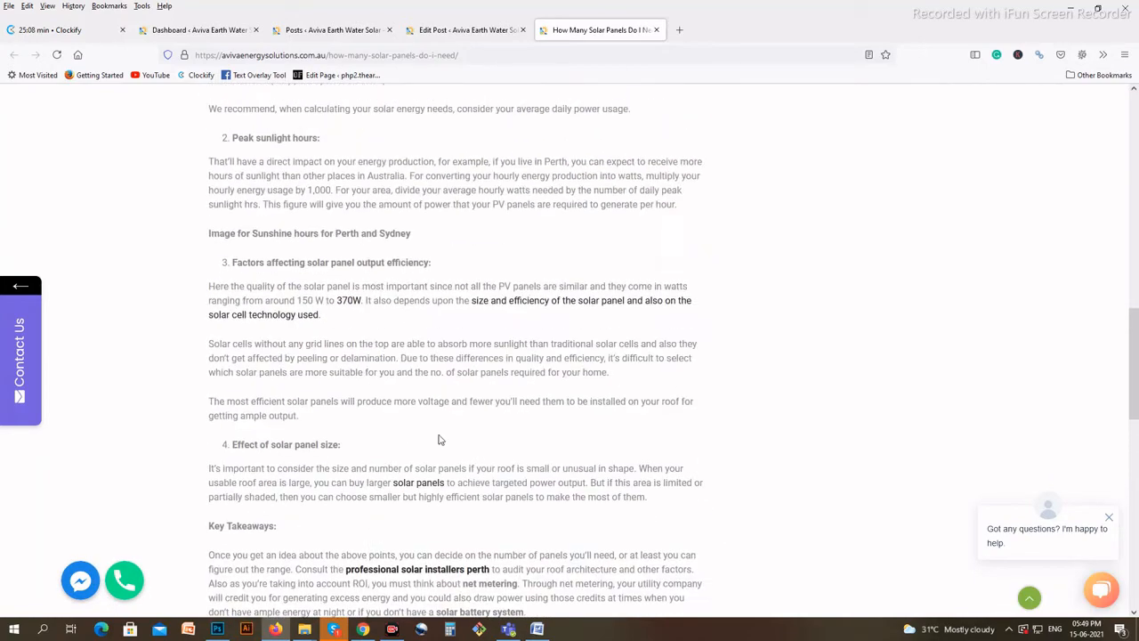
click(536, 629)
click(472, 439)
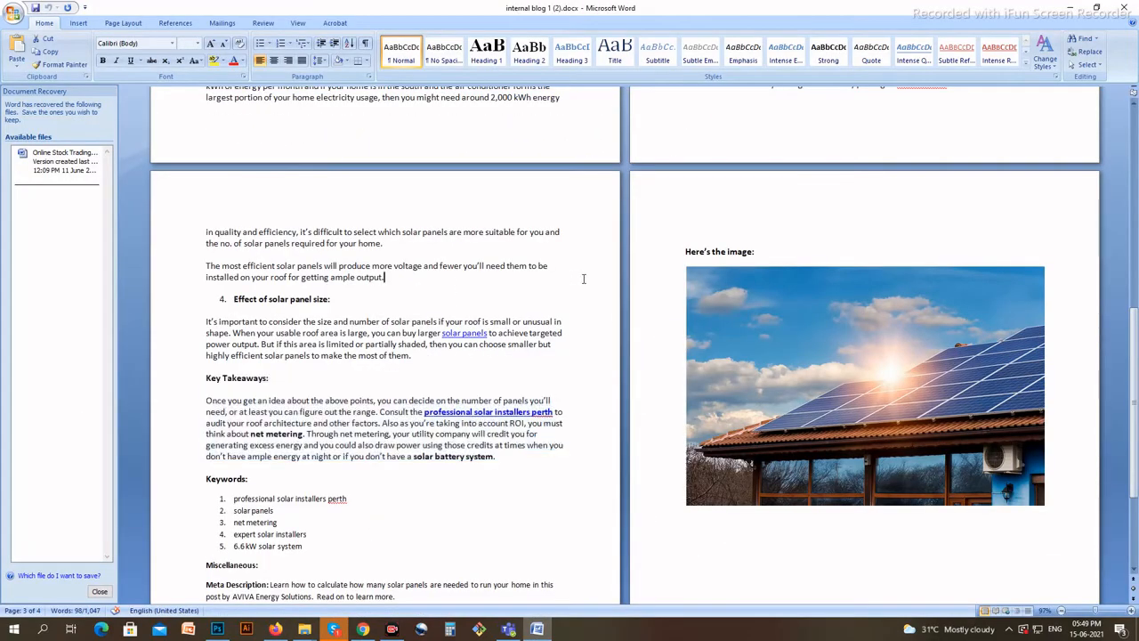
scroll(693, 355, up, 5)
scroll(693, 359, up, 2)
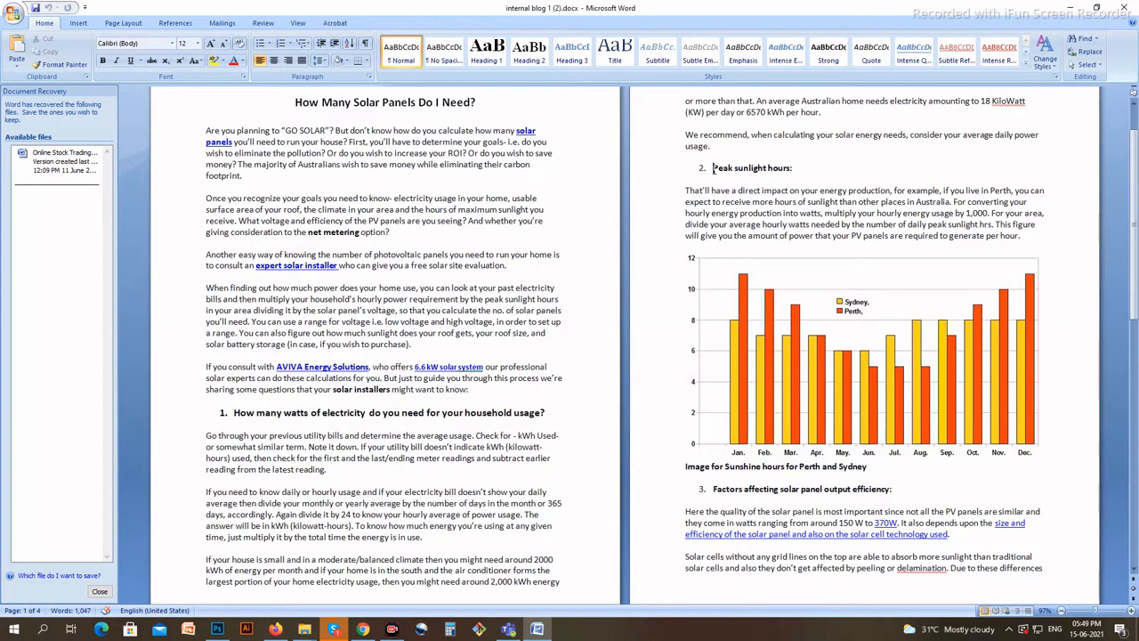
drag(714, 167, 788, 169)
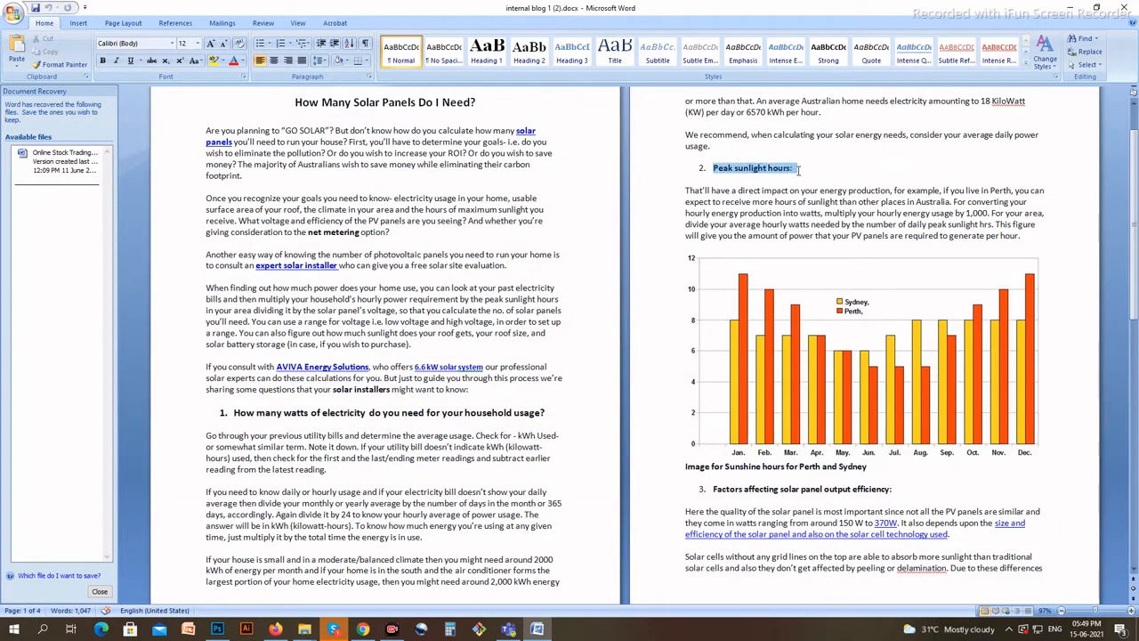
click(742, 283)
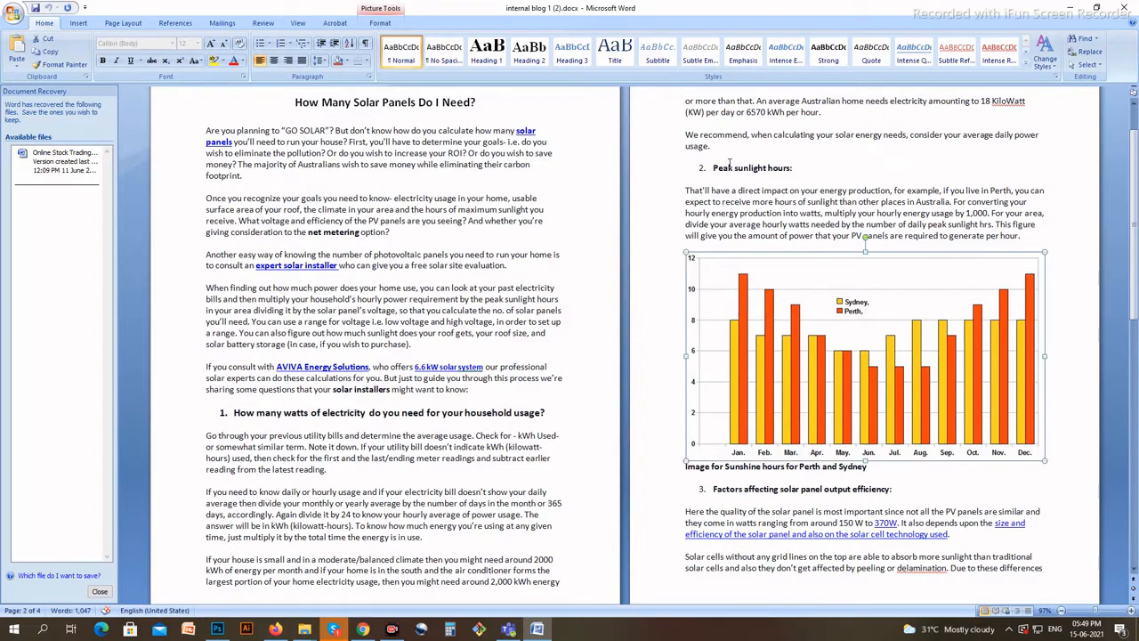
click(1068, 8)
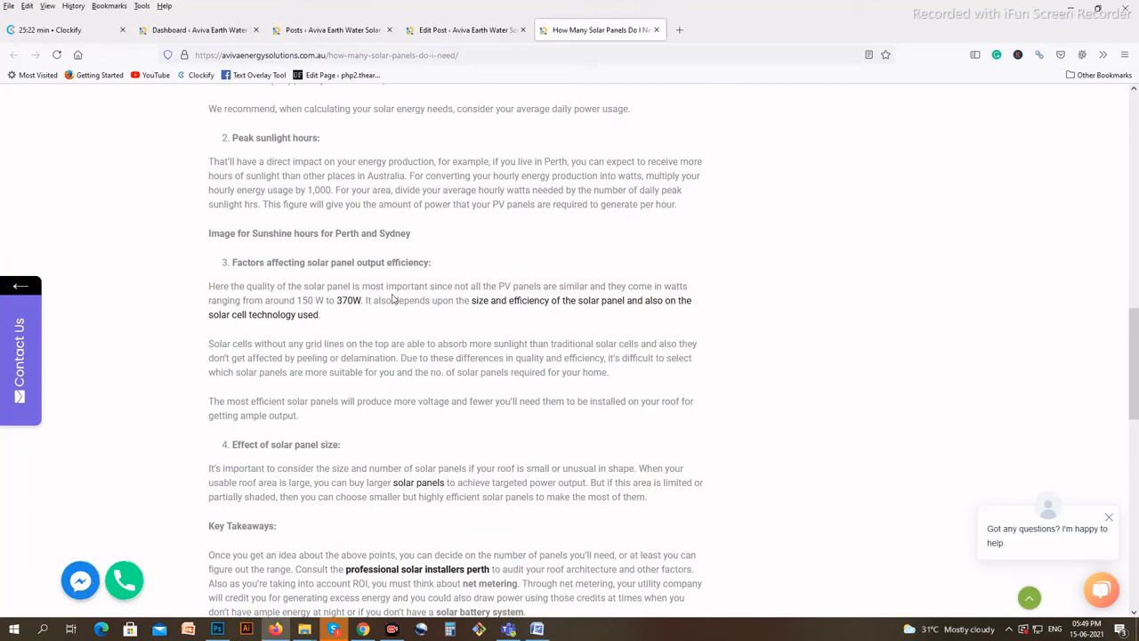
- Back in the Firefox post editor, add an empty line after the Peak sunlight hours paragraph, above the Perth and Sydney image caption
click(454, 29)
scroll(299, 383, down, 5)
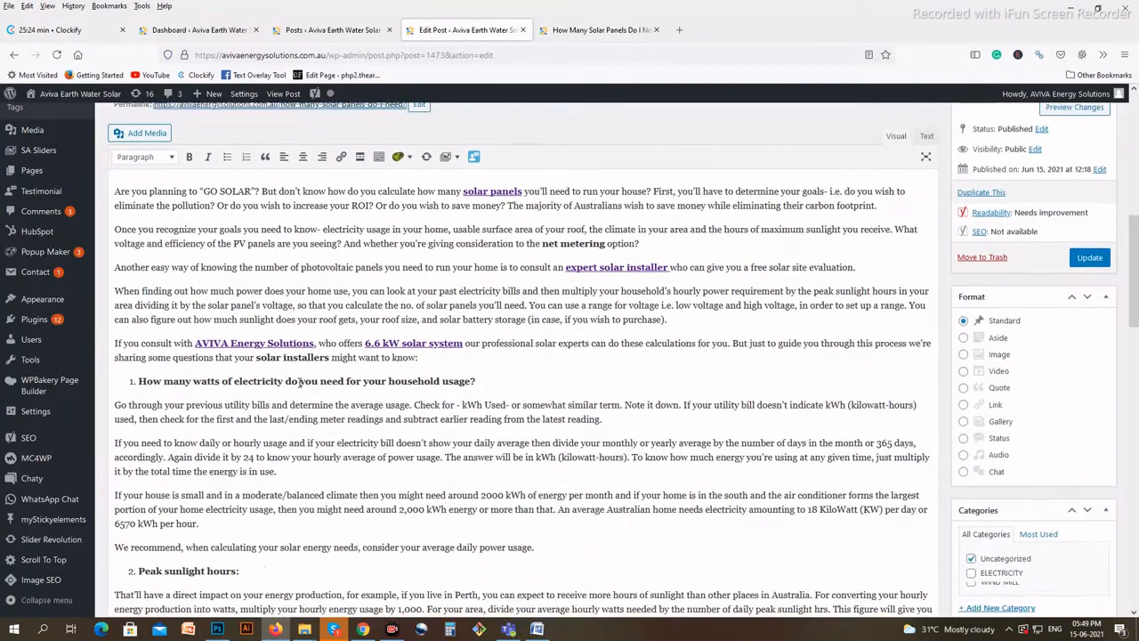
scroll(299, 383, down, 1)
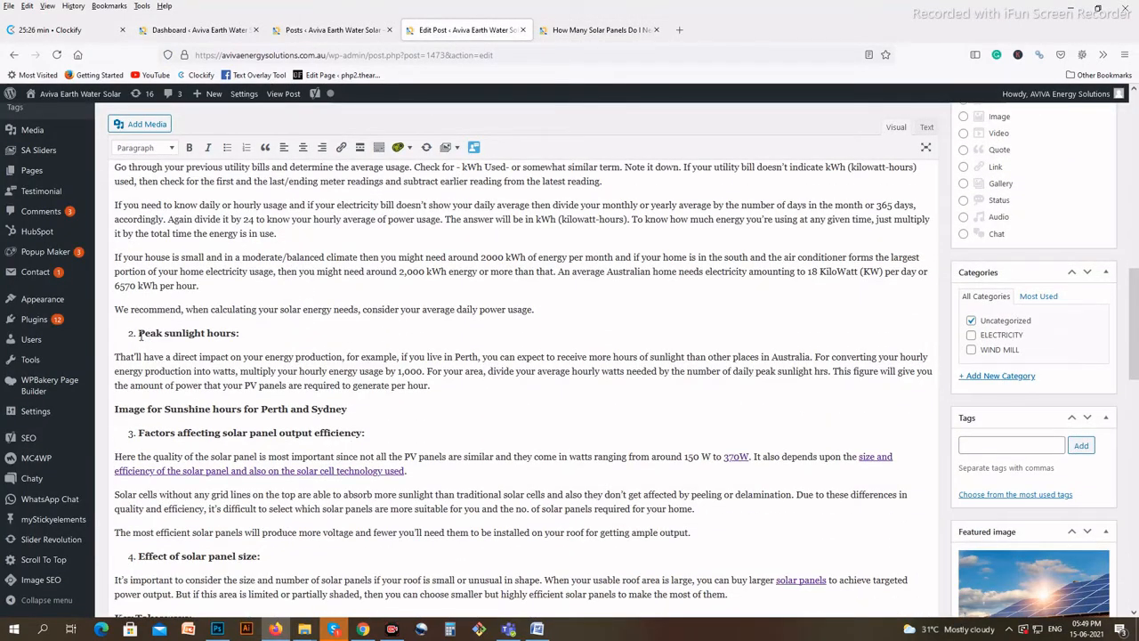
drag(140, 330, 254, 327)
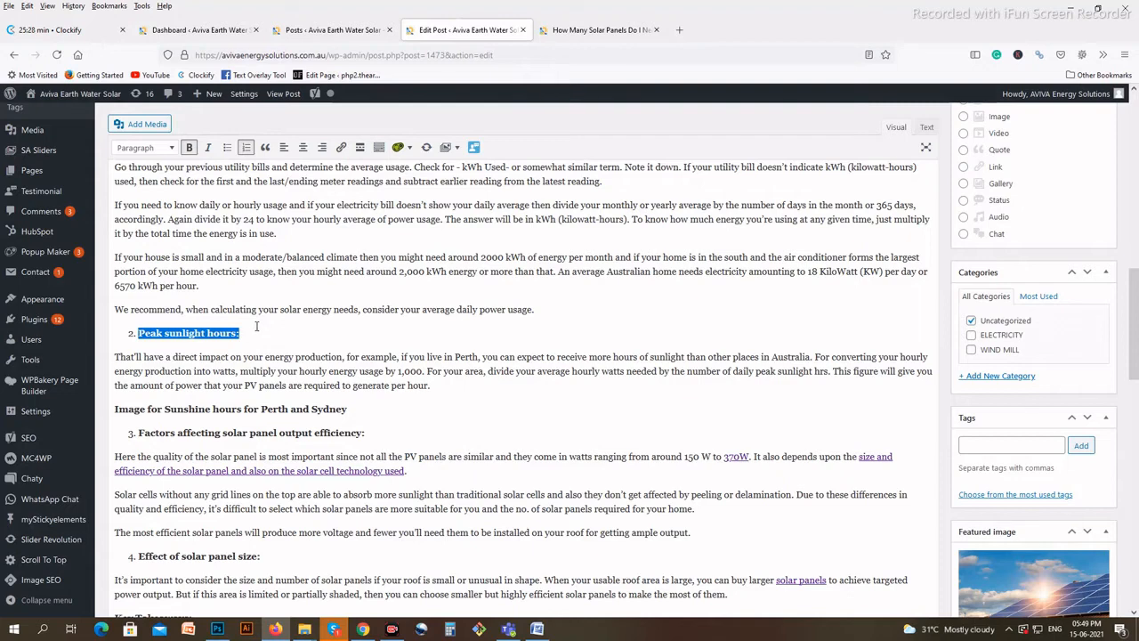
click(256, 329)
click(432, 390)
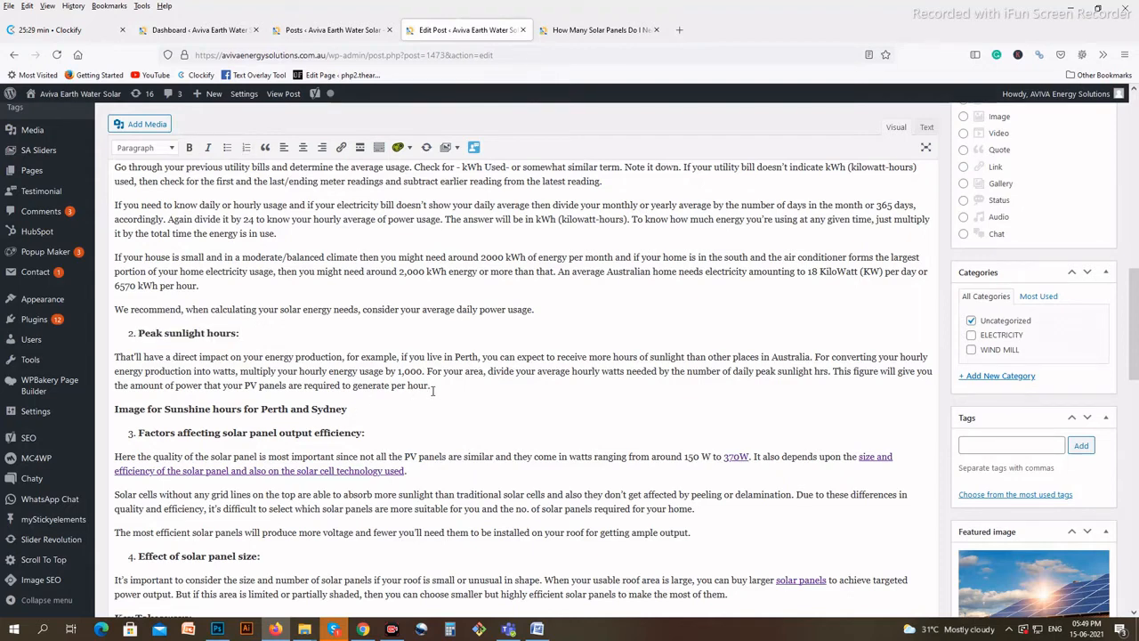
key(Return)
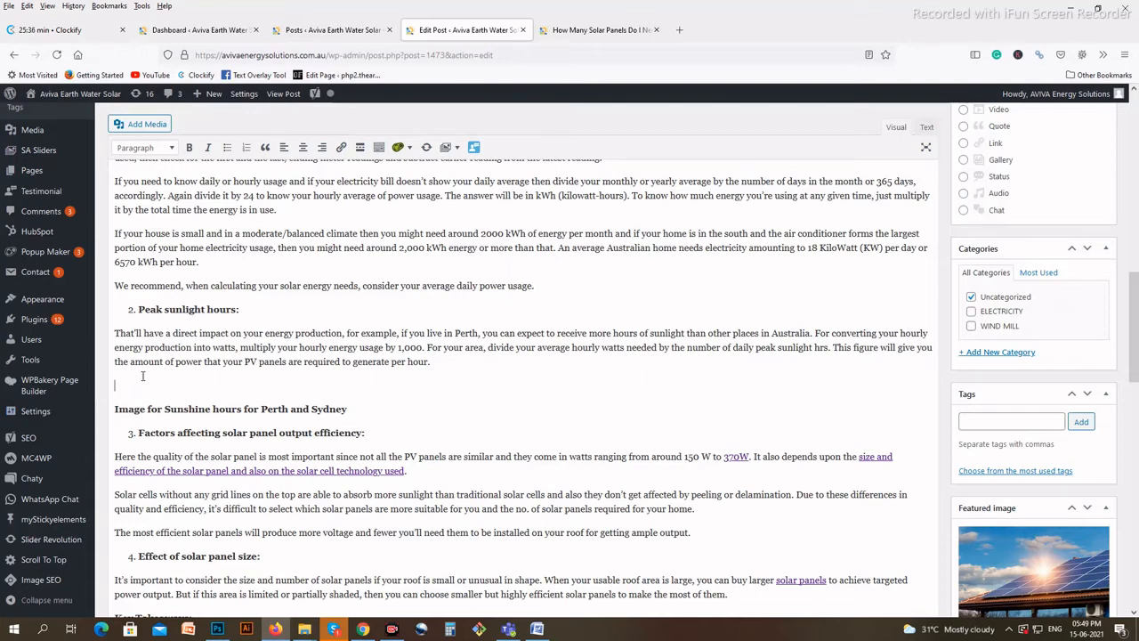
- Upload solar-2.jpg from the blog folder 15-06-21 and insert it into the post at the empty line
scroll(140, 138, up, 1)
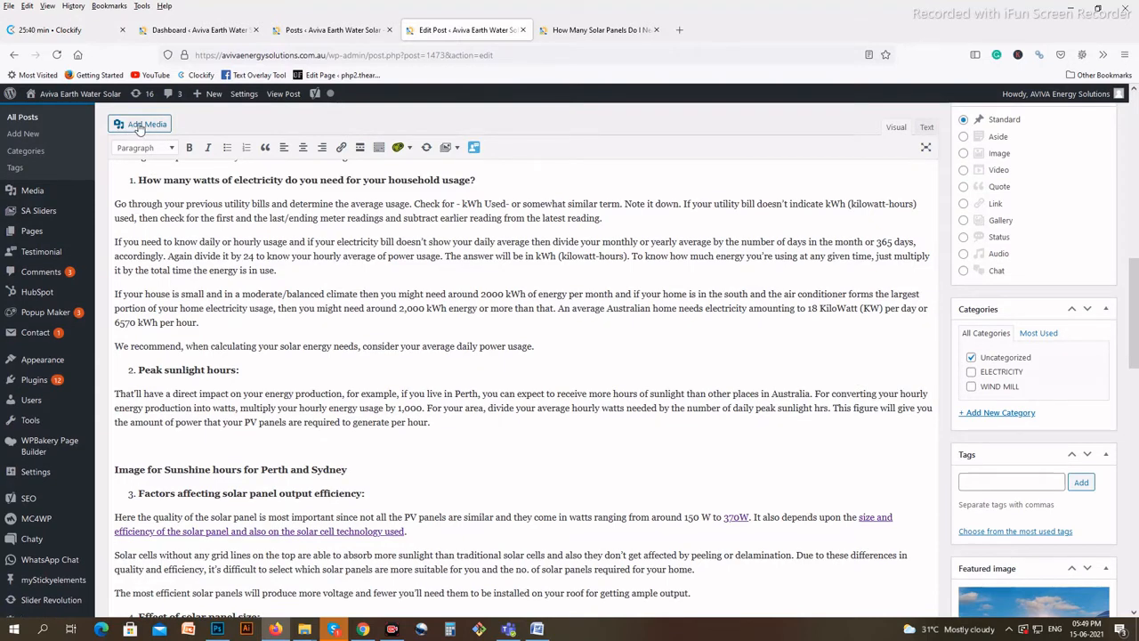
click(140, 127)
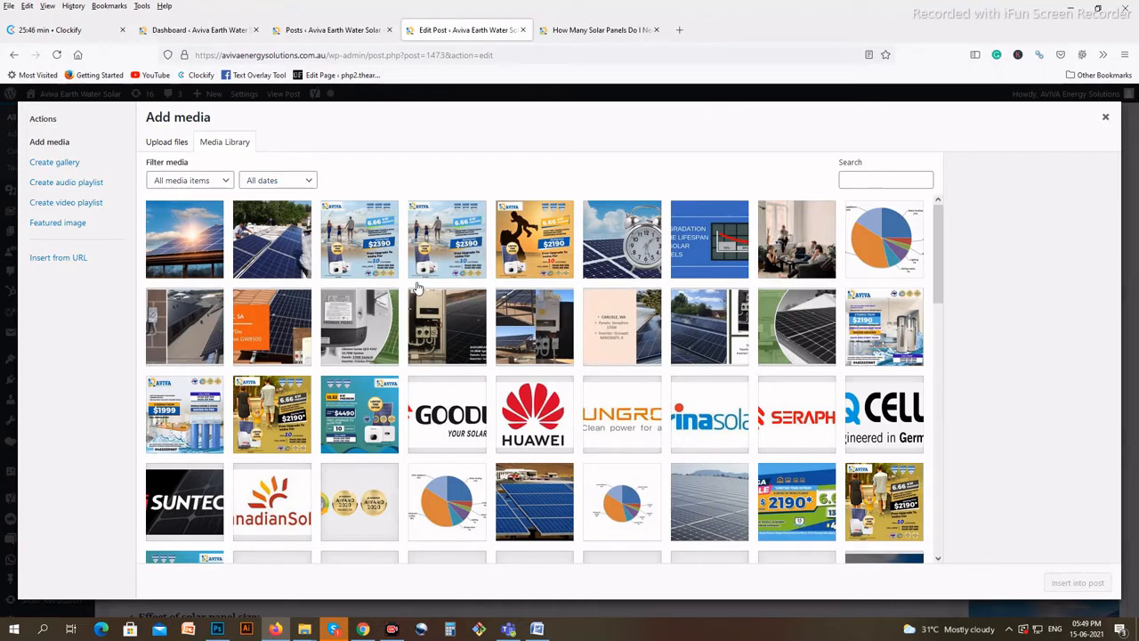
click(161, 140)
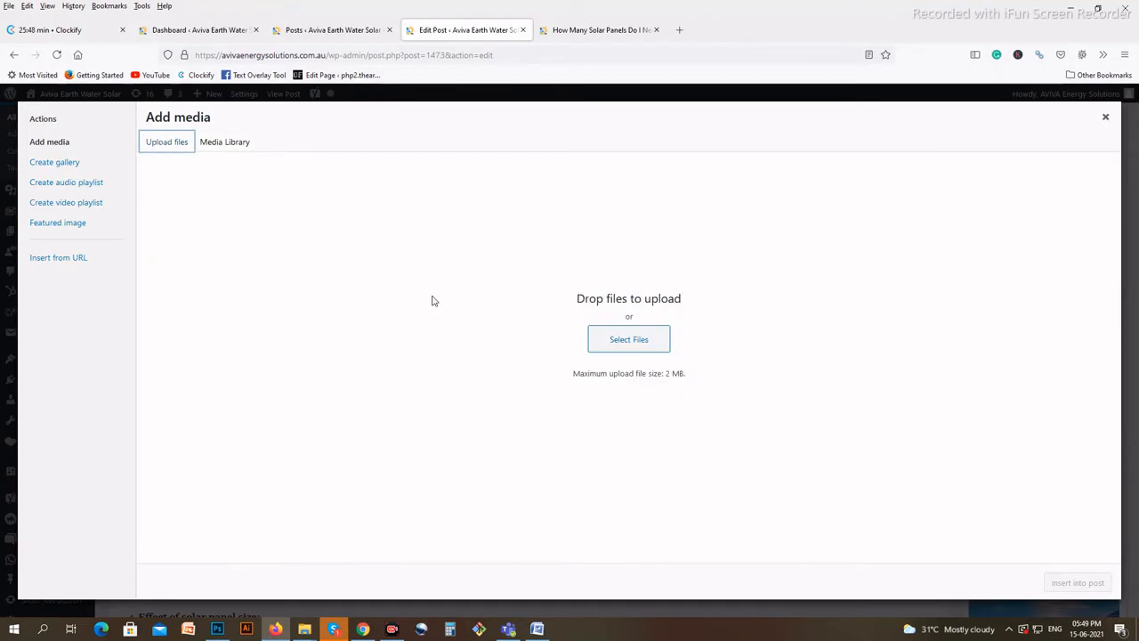
click(628, 340)
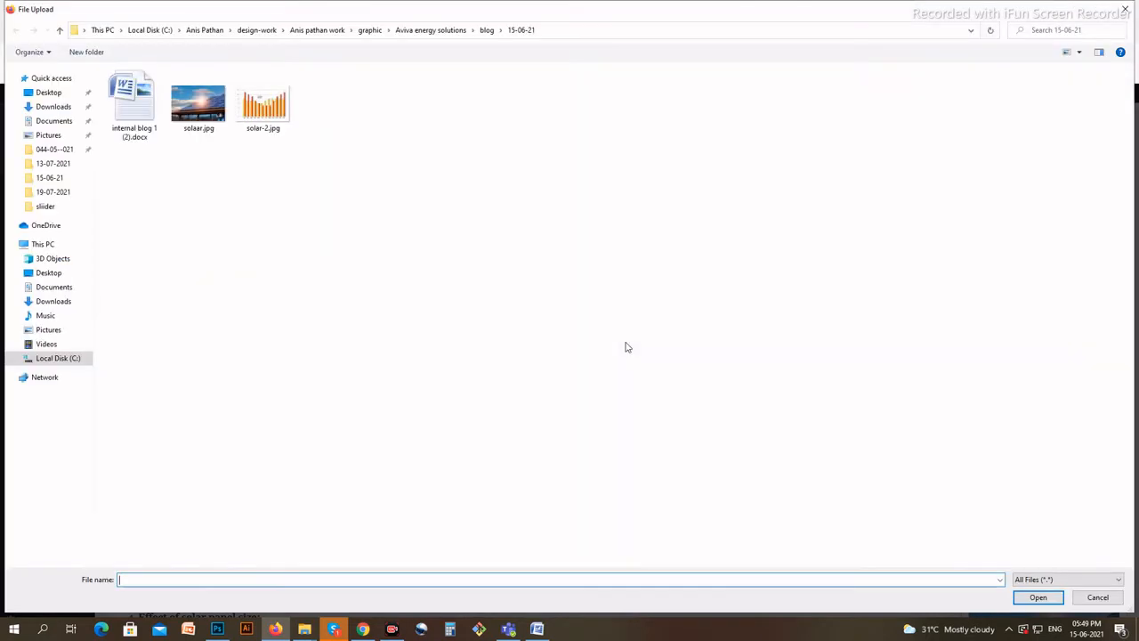
click(264, 108)
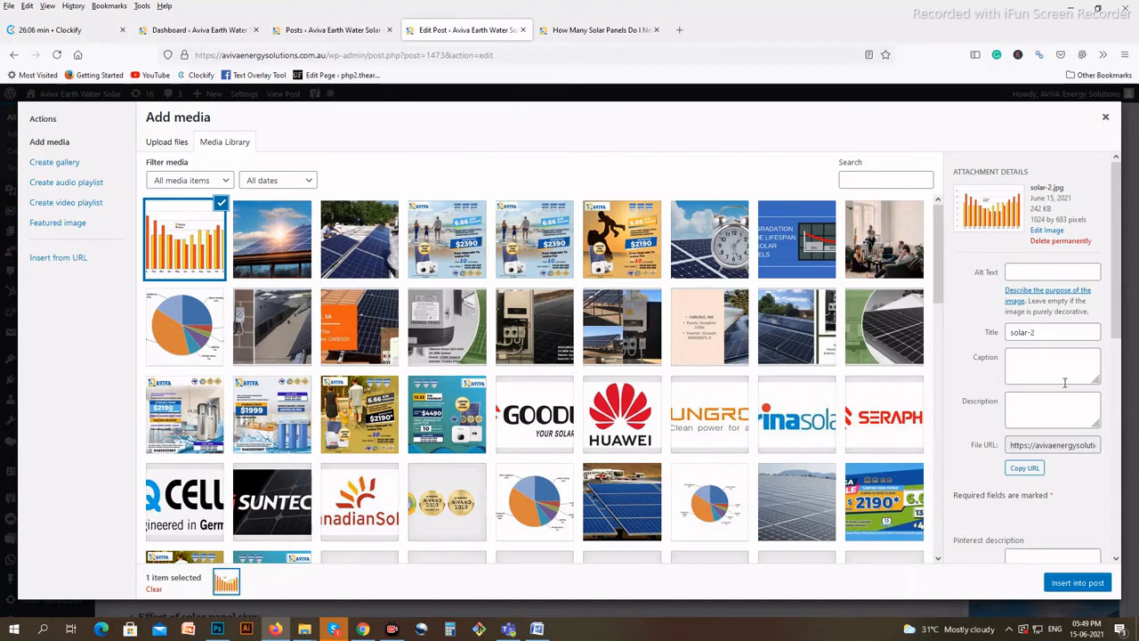
click(1046, 274)
click(1038, 361)
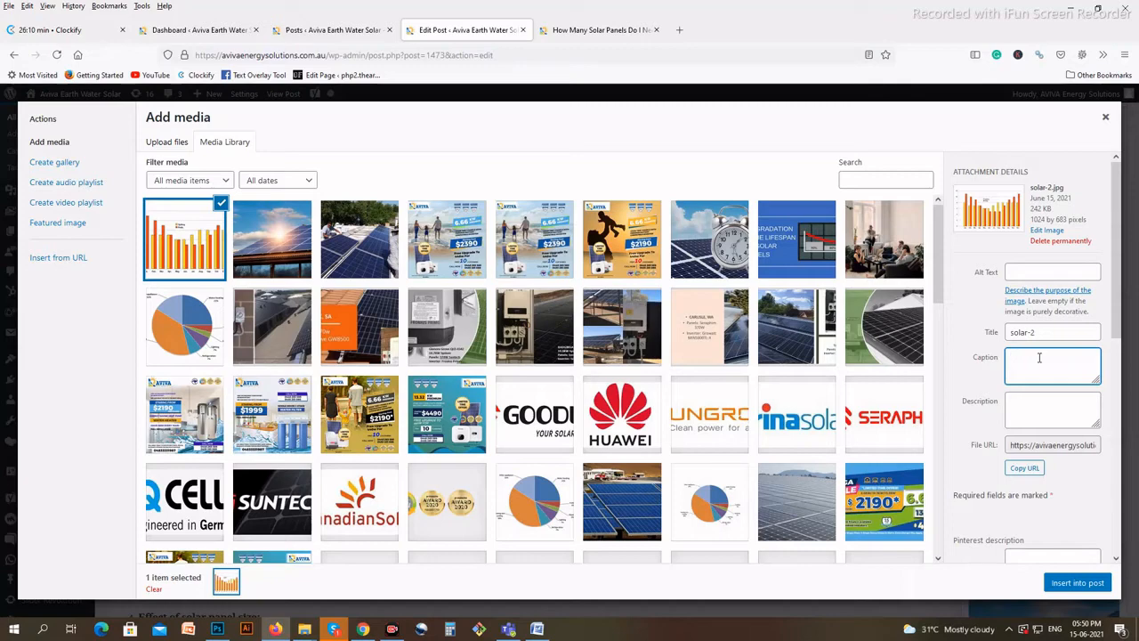
click(1079, 583)
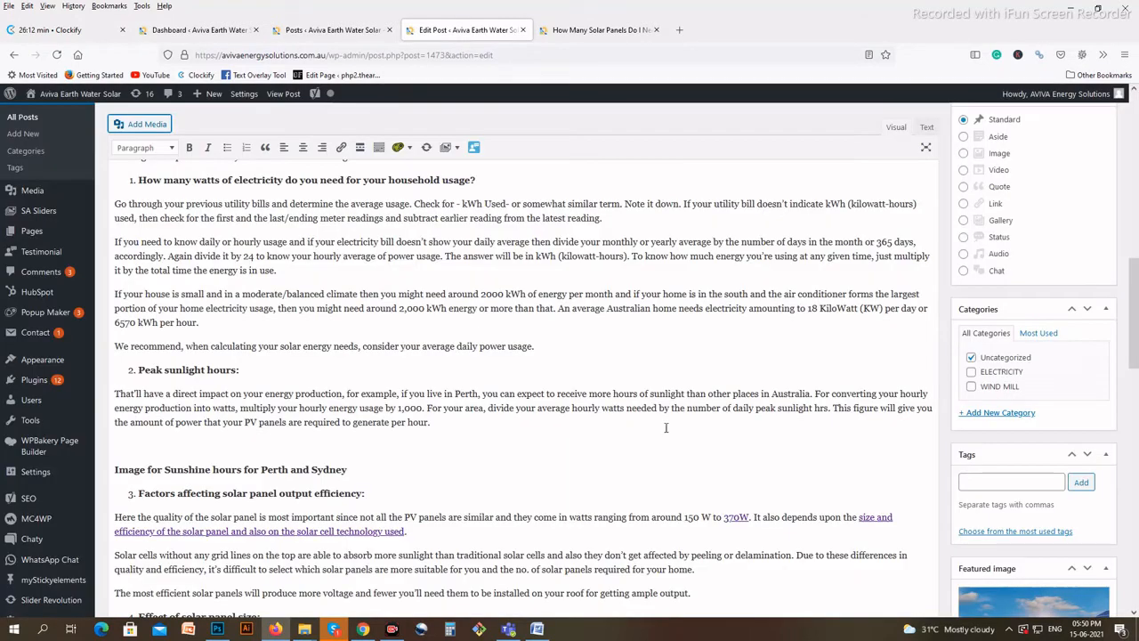
- Set the inserted chart image's display size to Full Size – 1024 × 683
scroll(490, 317, down, 5)
scroll(491, 318, up, 4)
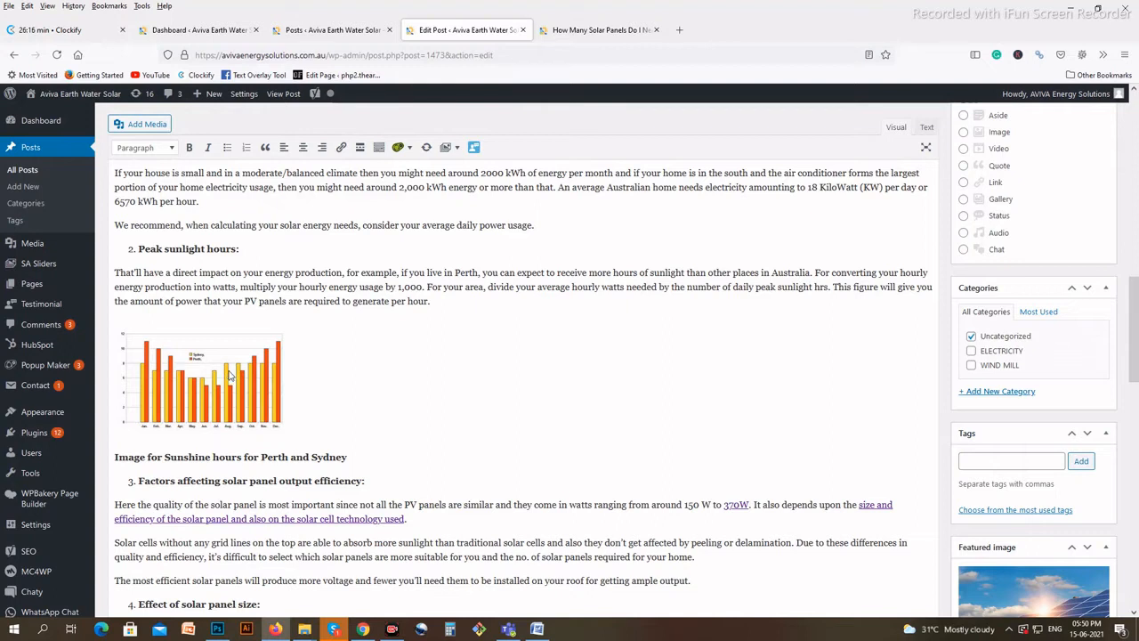
click(199, 388)
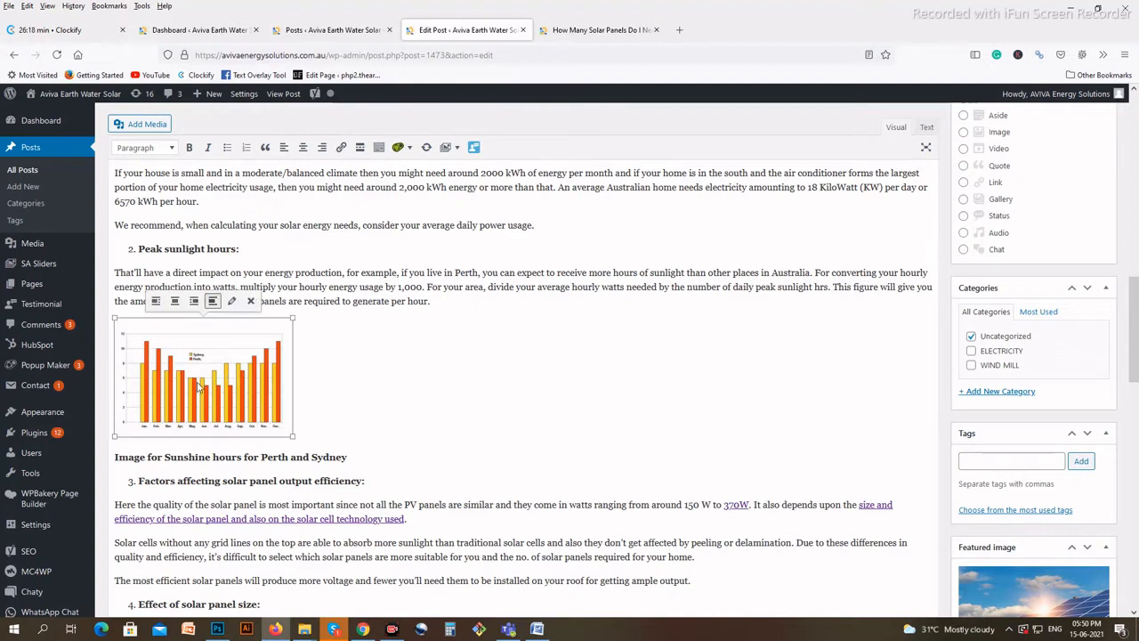
click(231, 299)
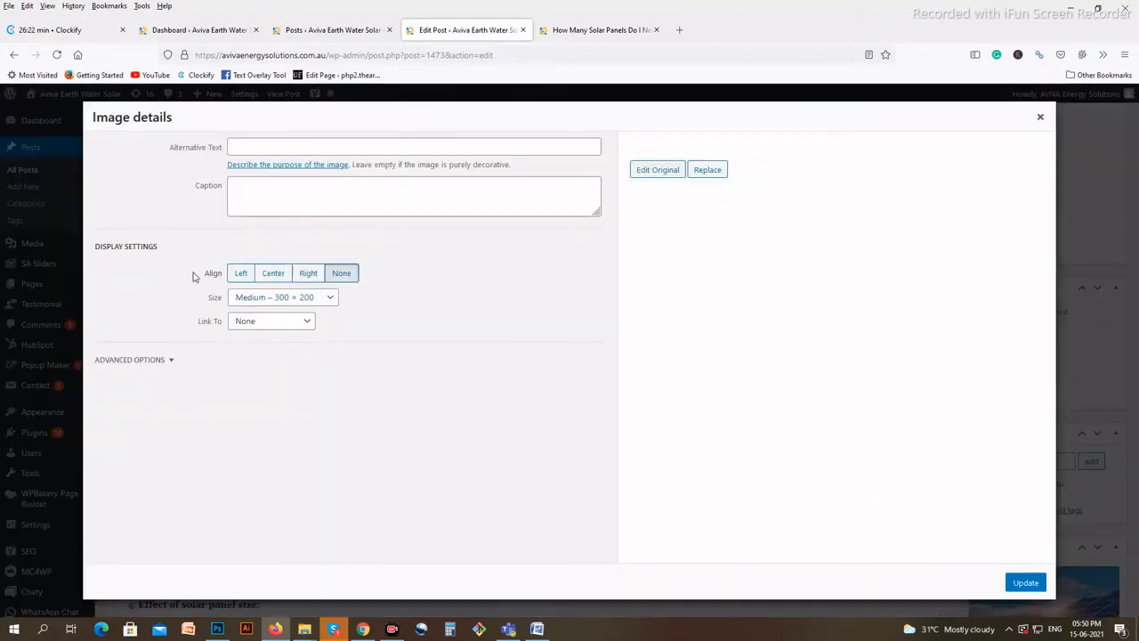
click(315, 299)
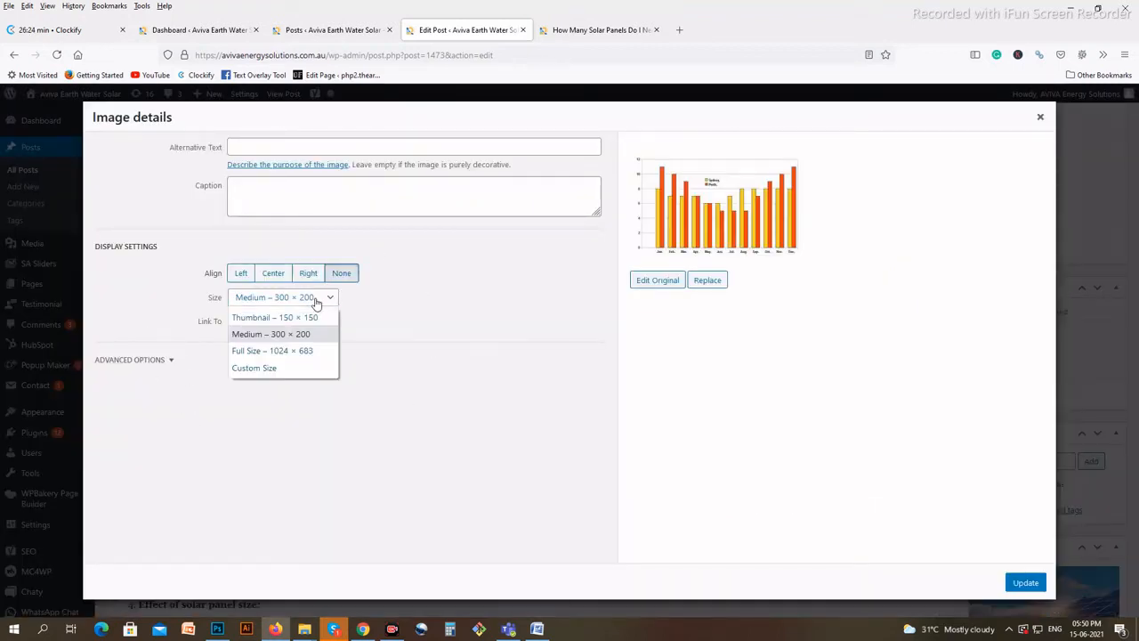
click(285, 351)
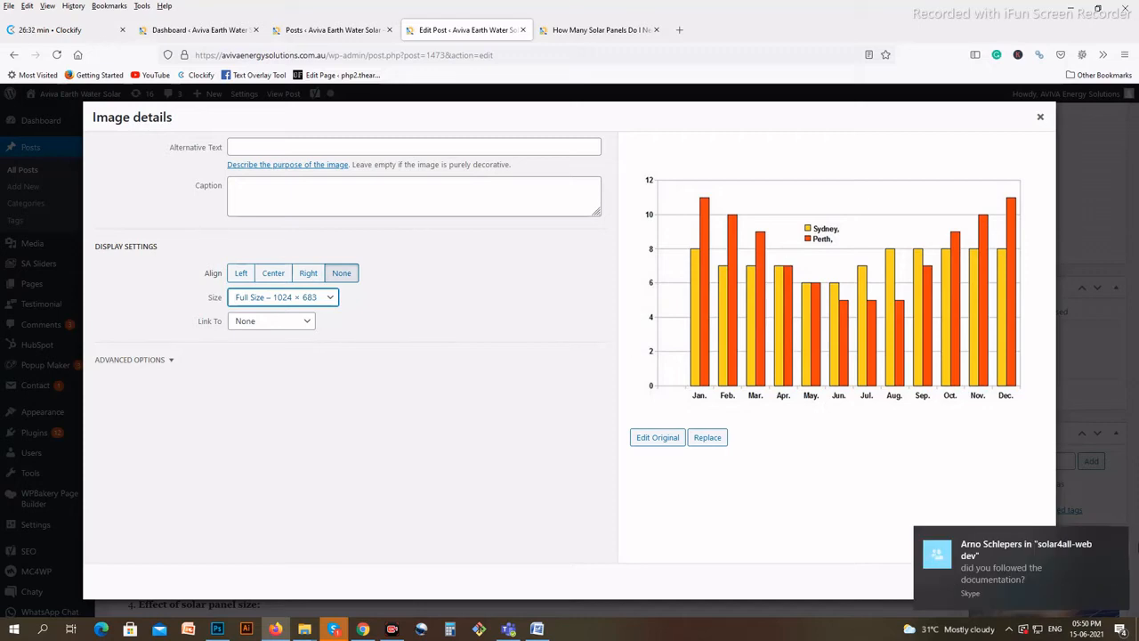
click(1118, 538)
click(1022, 582)
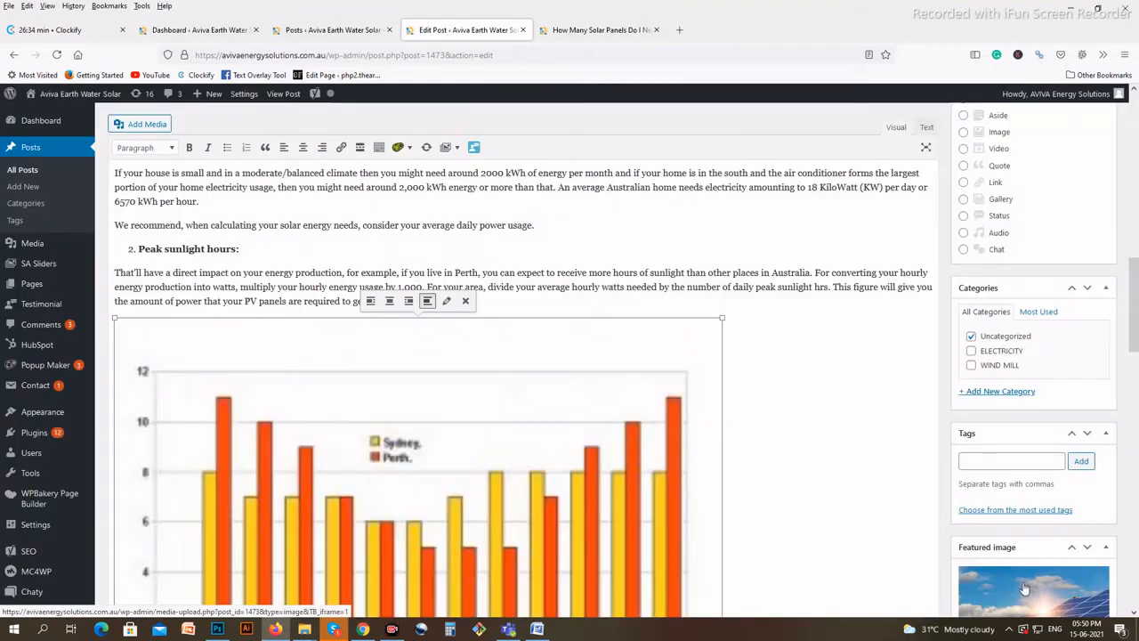
- Review the enlarged chart and the remaining post content, and update the published post
scroll(476, 339, down, 4)
scroll(395, 338, up, 3)
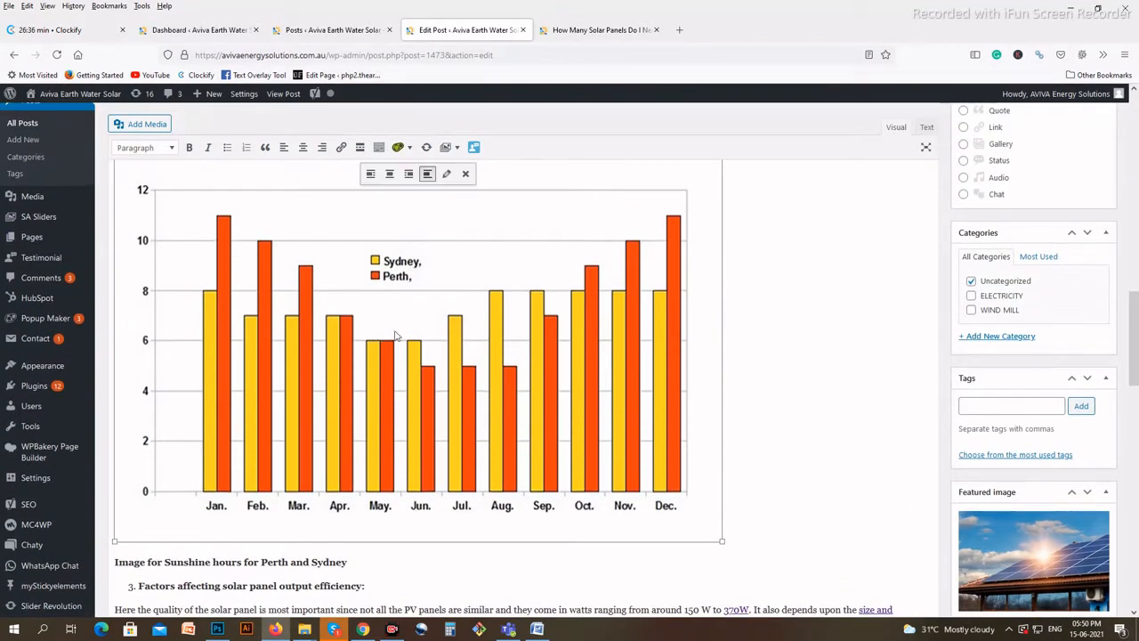
scroll(406, 338, down, 5)
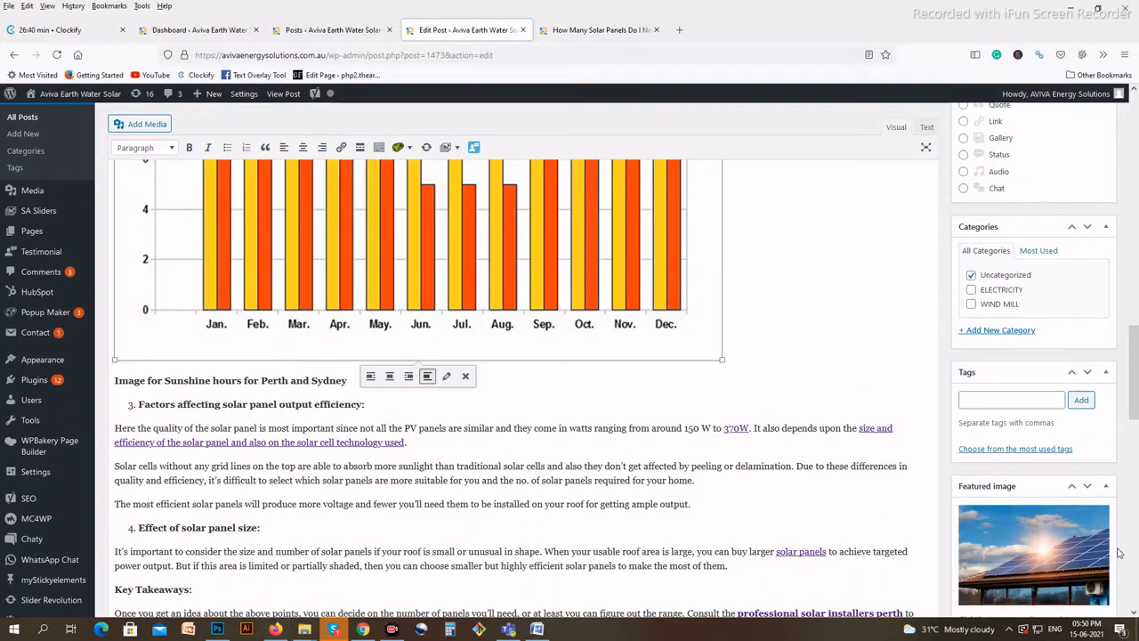
scroll(1065, 552, down, 2)
scroll(1065, 551, down, 4)
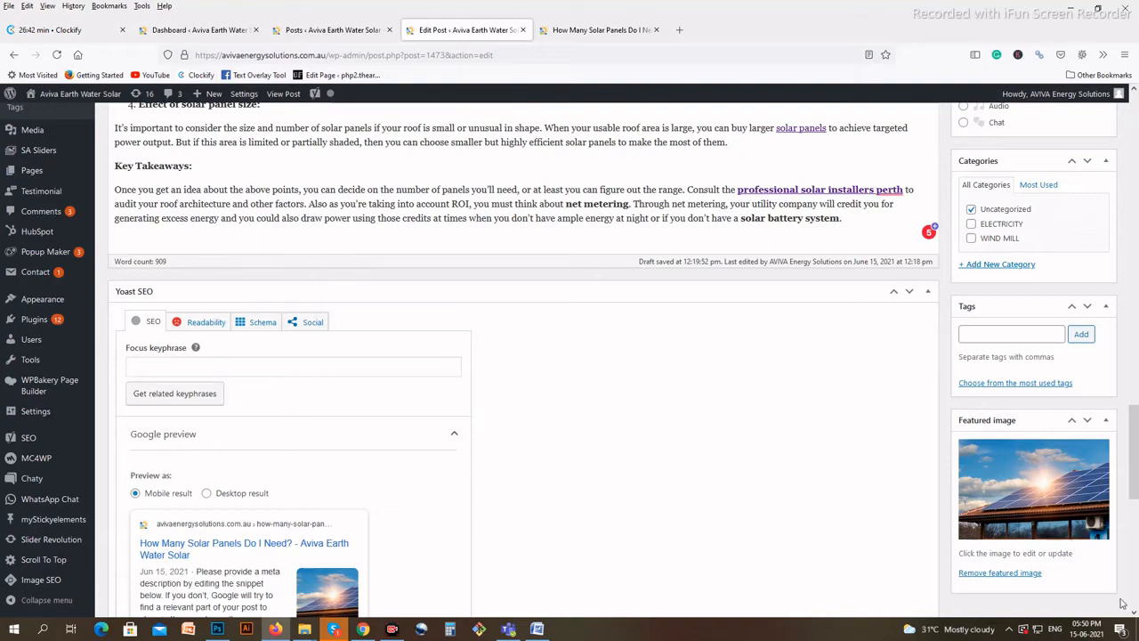
scroll(736, 413, up, 7)
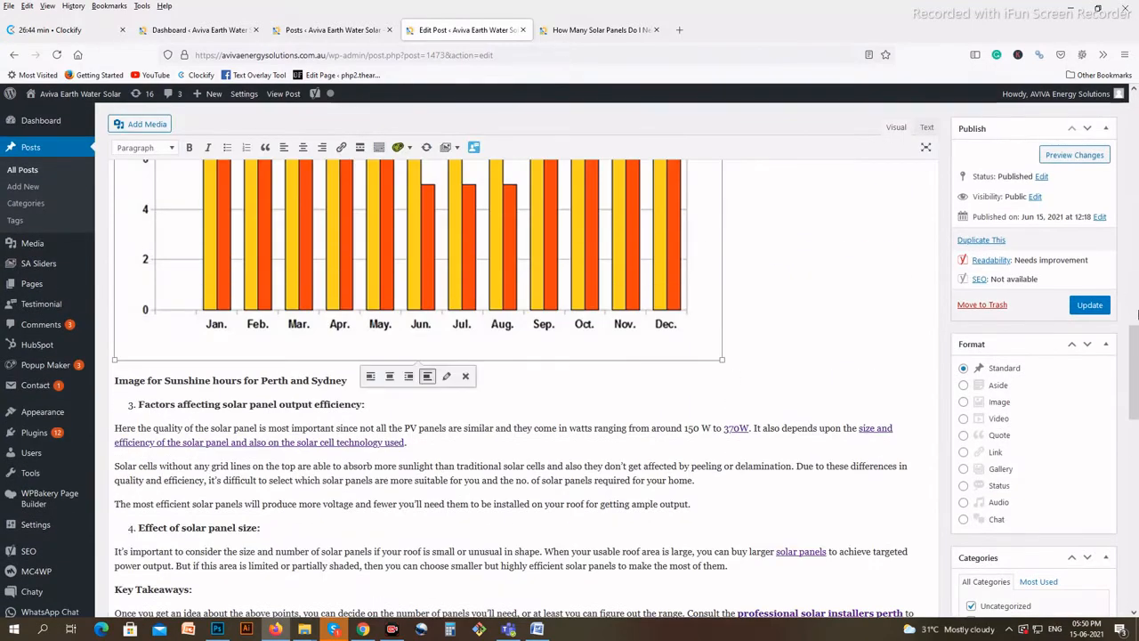
click(1089, 305)
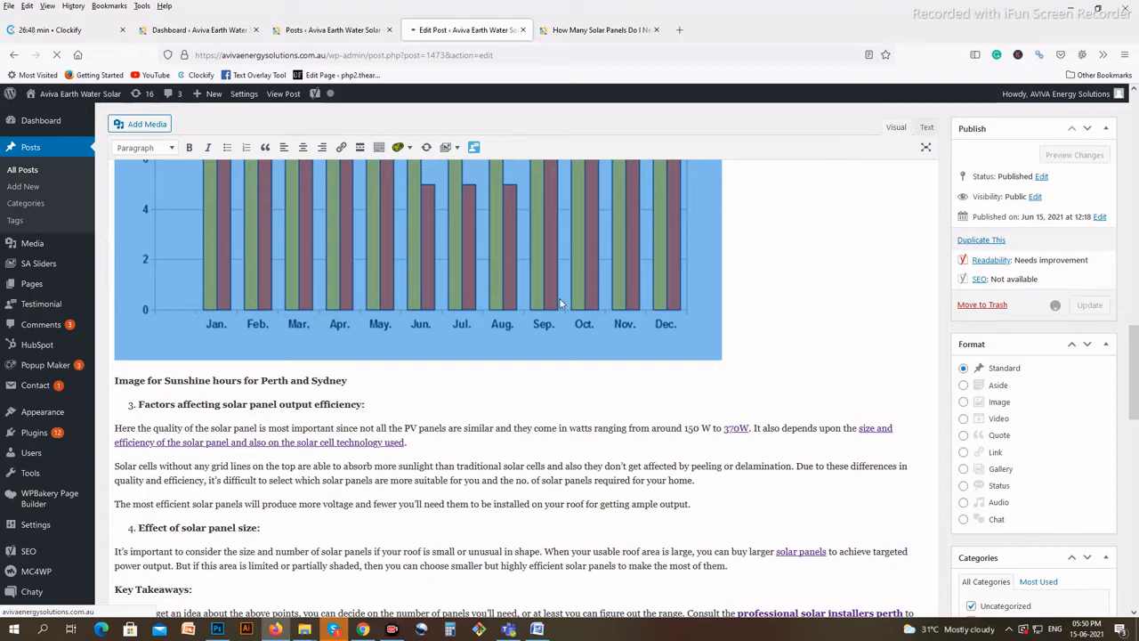
- Reload the live post in its browser tab and check the chart below the Peak sunlight hours paragraph
scroll(535, 309, up, 9)
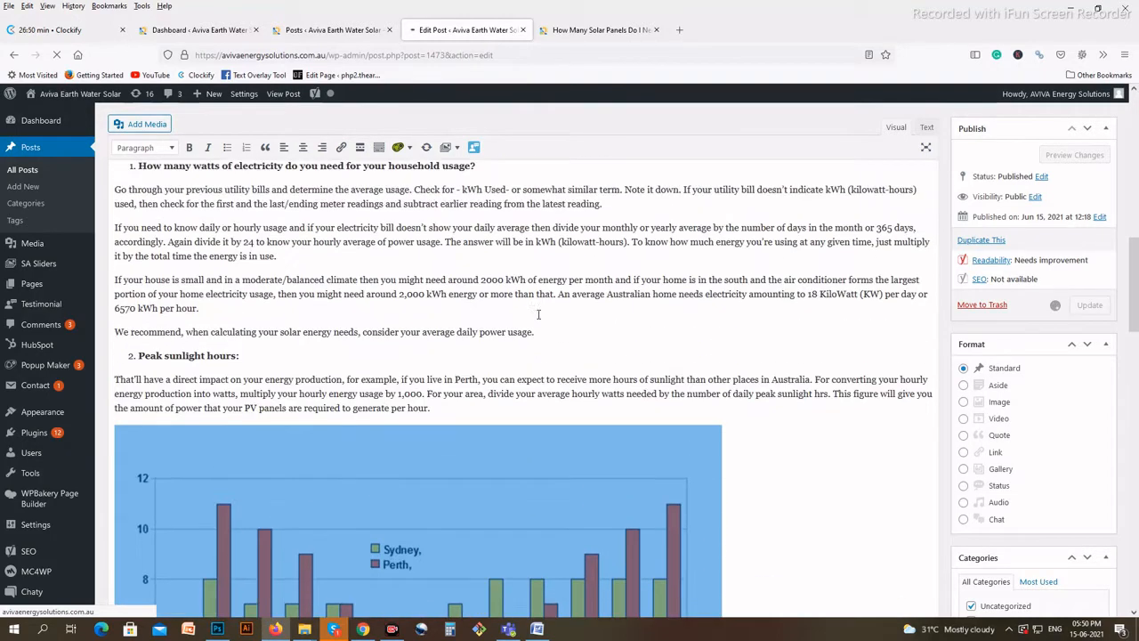
click(555, 38)
scroll(486, 207, up, 10)
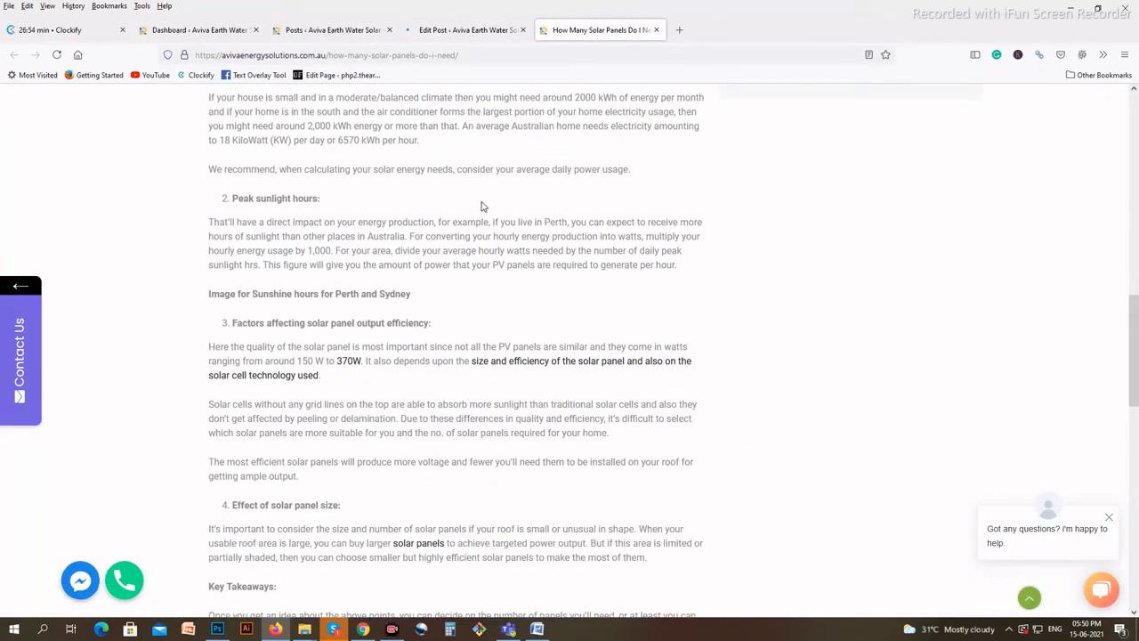
scroll(485, 208, up, 3)
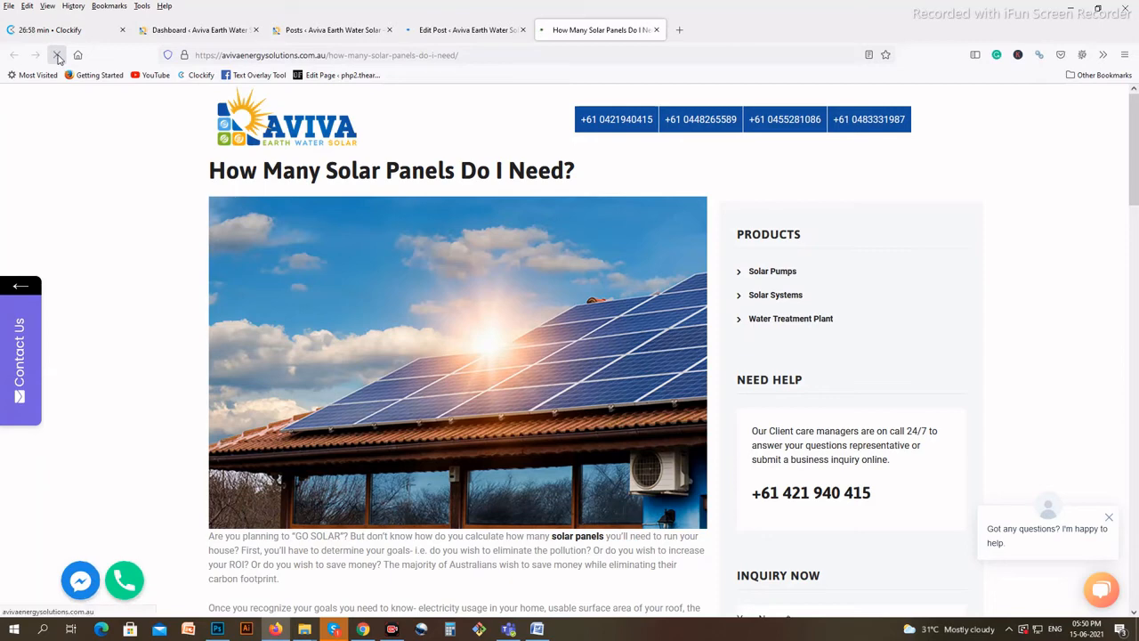
click(56, 54)
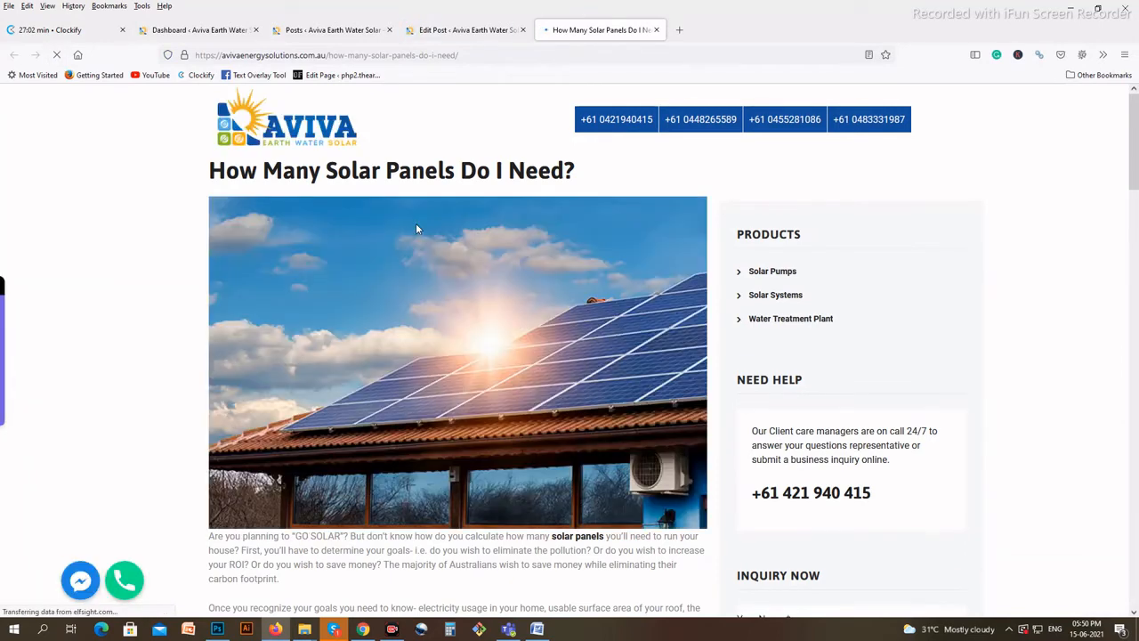
scroll(424, 233, down, 3)
scroll(428, 244, down, 10)
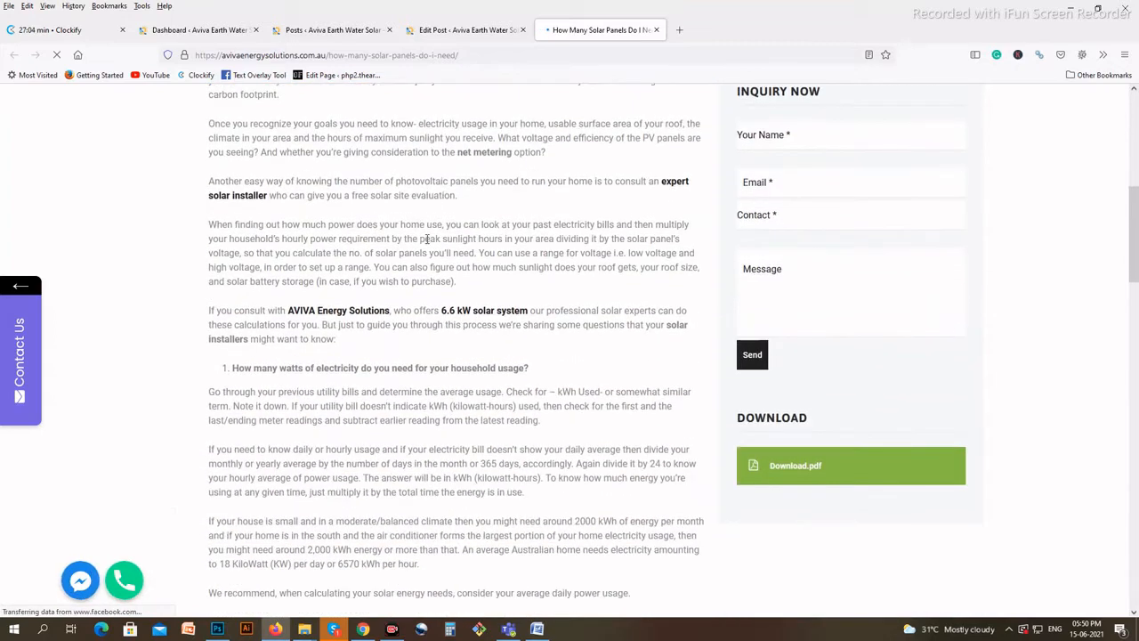
scroll(239, 310, down, 3)
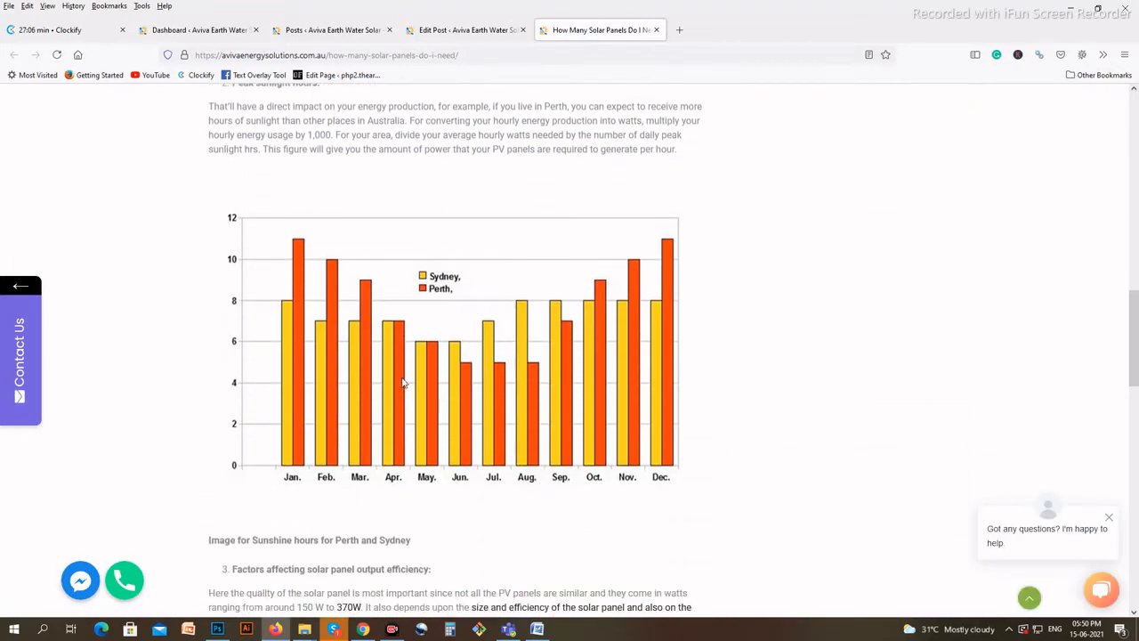
- Look over the live post from the sunshine hours chart down to the comment area and back up to the featured image
scroll(361, 400, up, 3)
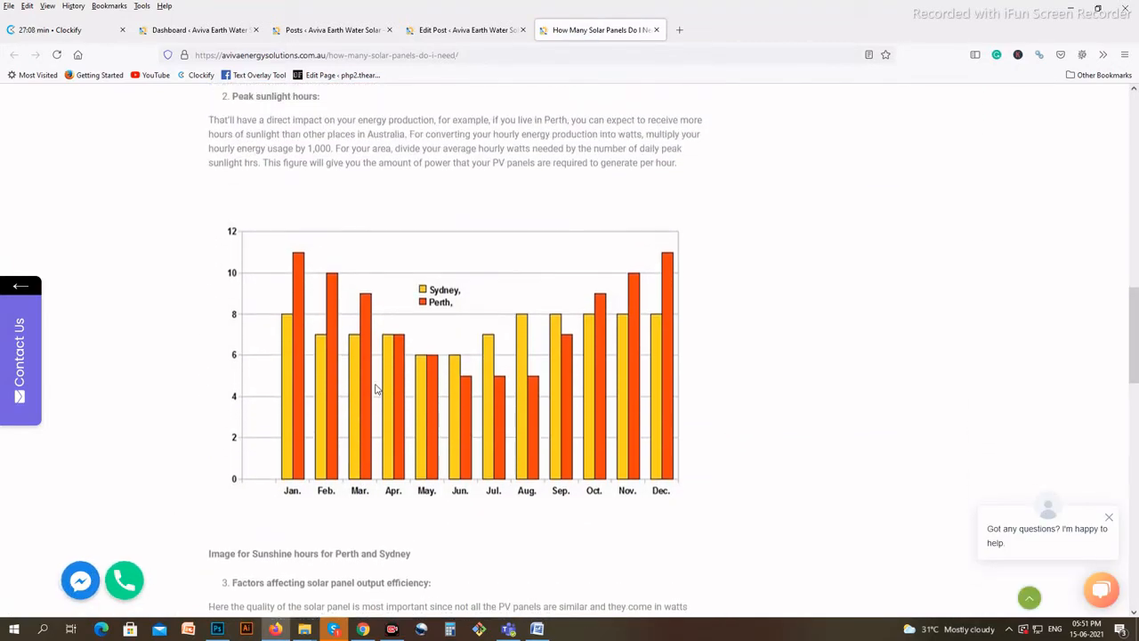
scroll(248, 216, down, 1)
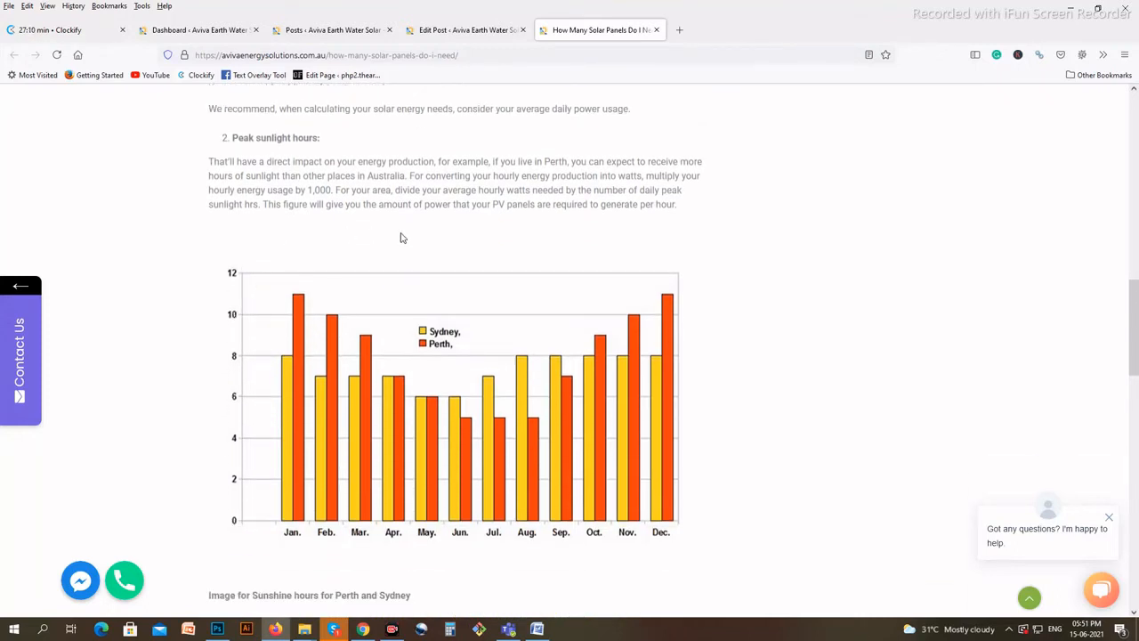
scroll(495, 271, down, 3)
scroll(495, 271, down, 1)
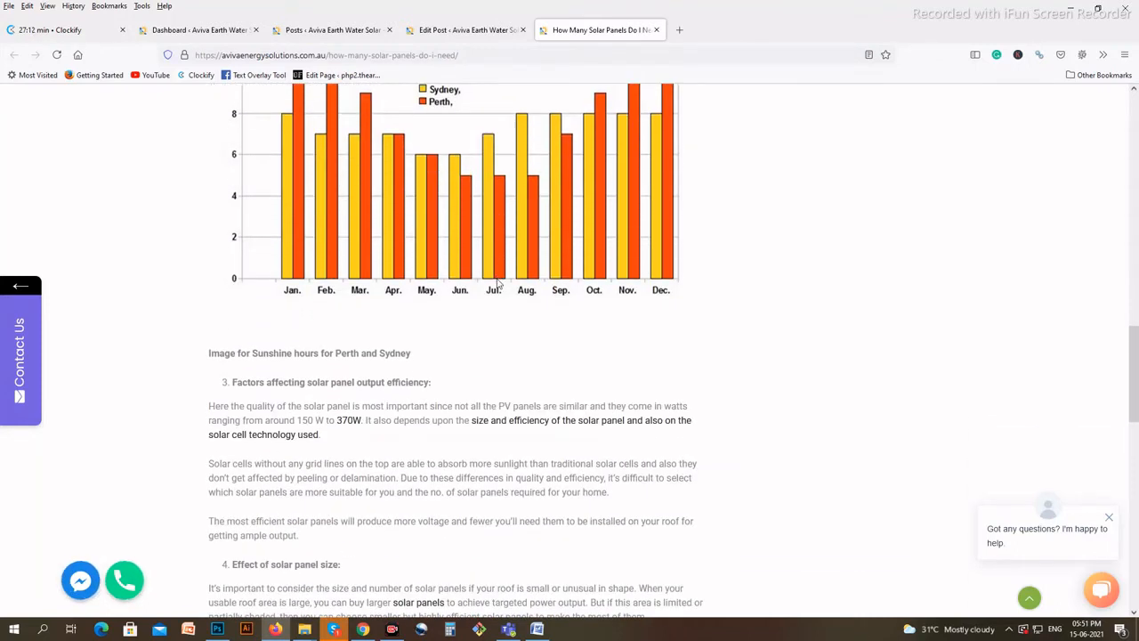
scroll(497, 282, up, 3)
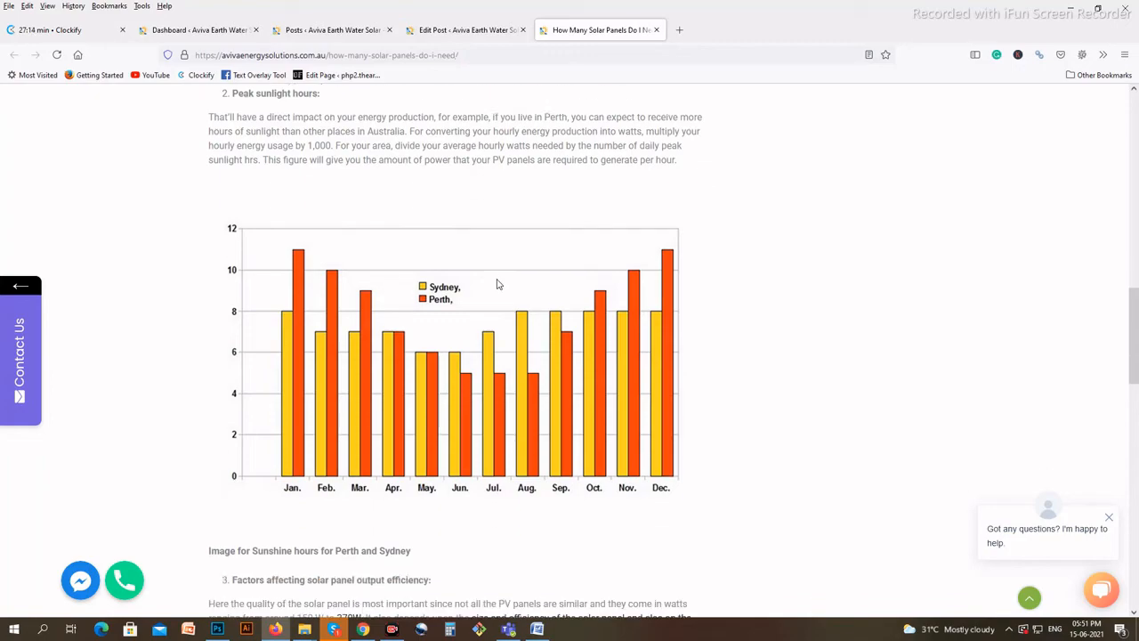
scroll(497, 283, down, 10)
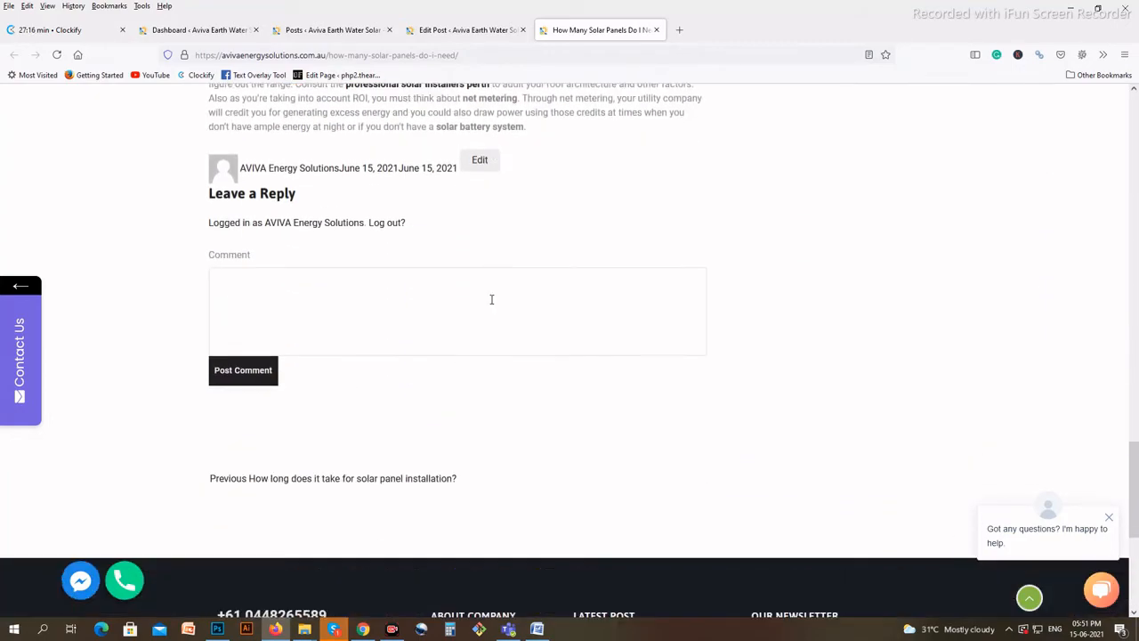
scroll(491, 303, up, 12)
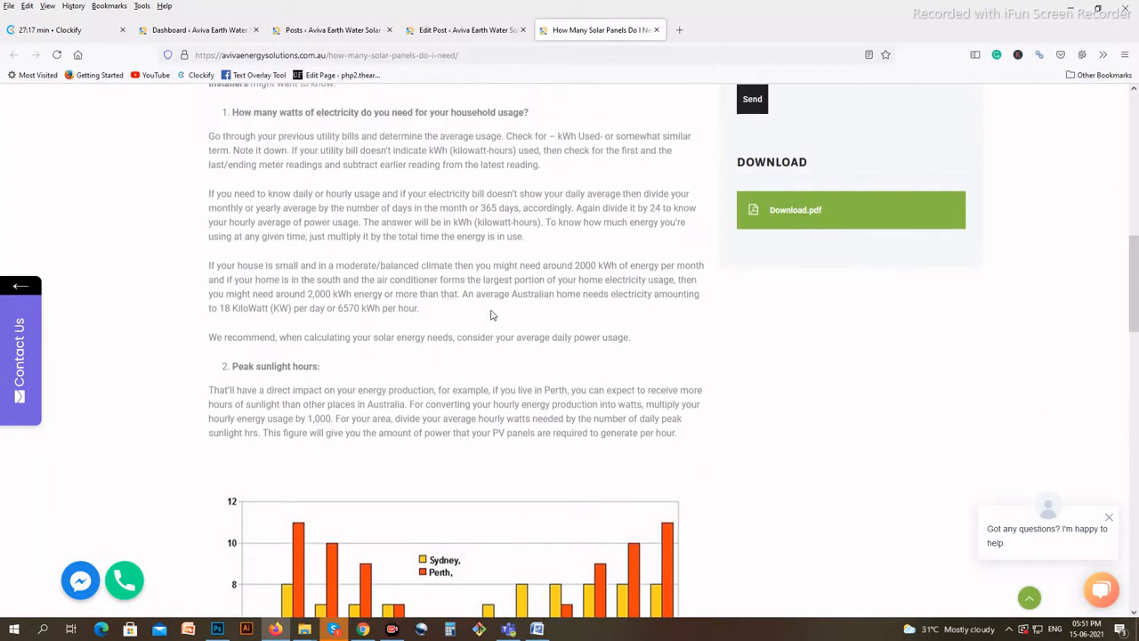
scroll(490, 312, up, 2)
scroll(483, 342, up, 3)
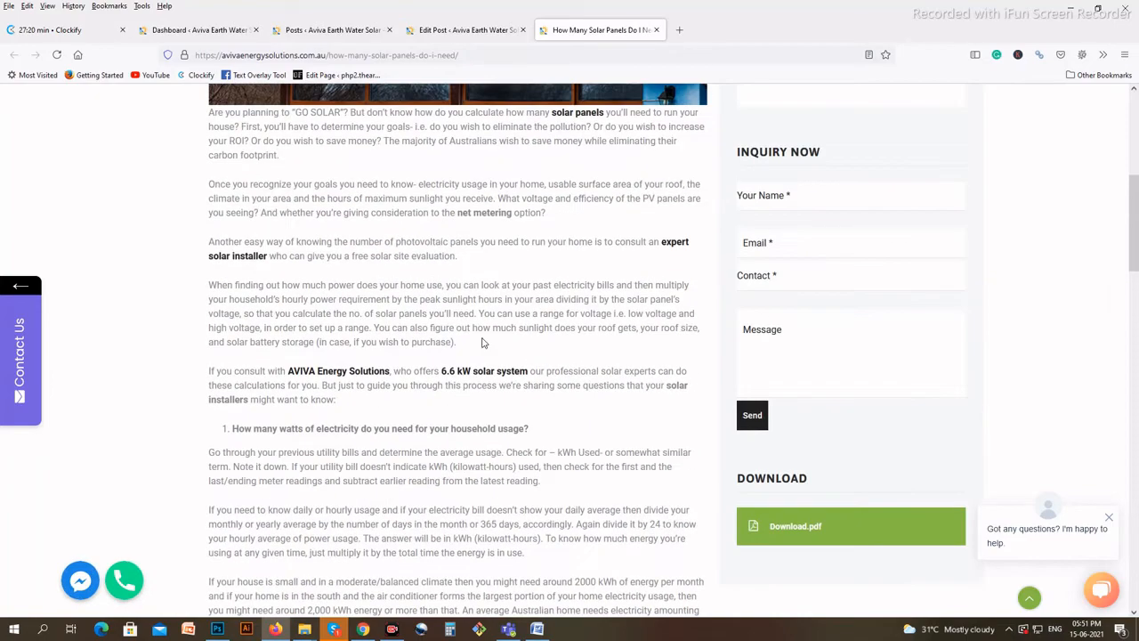
scroll(485, 344, up, 5)
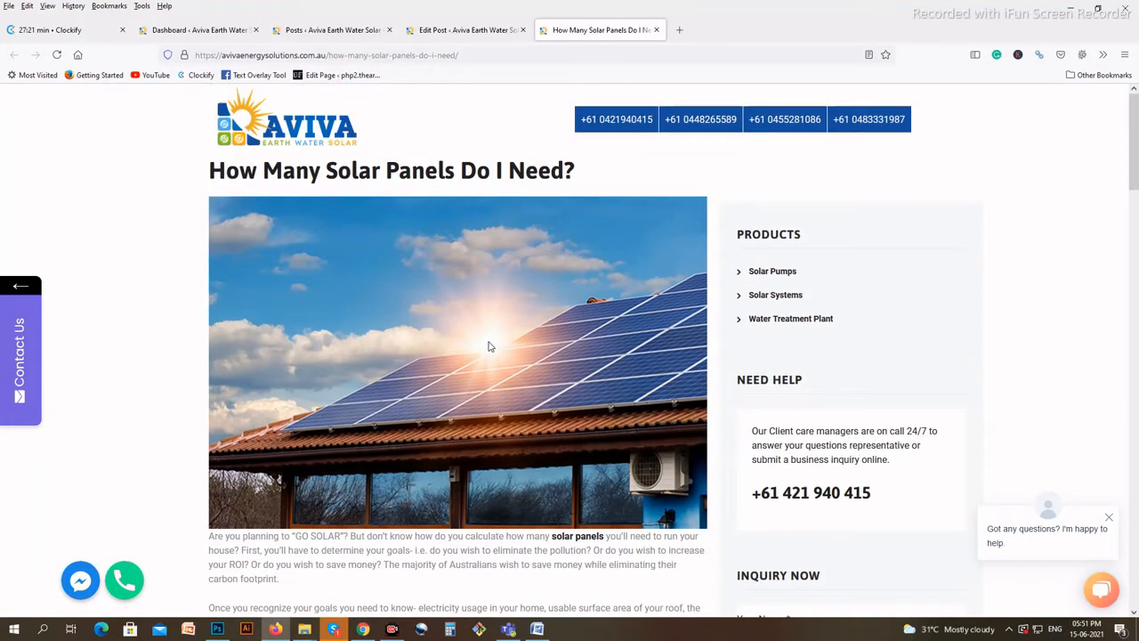
- Return to the post's editing page and open its empty Yoast SEO meta description for editing
click(462, 30)
scroll(457, 235, down, 3)
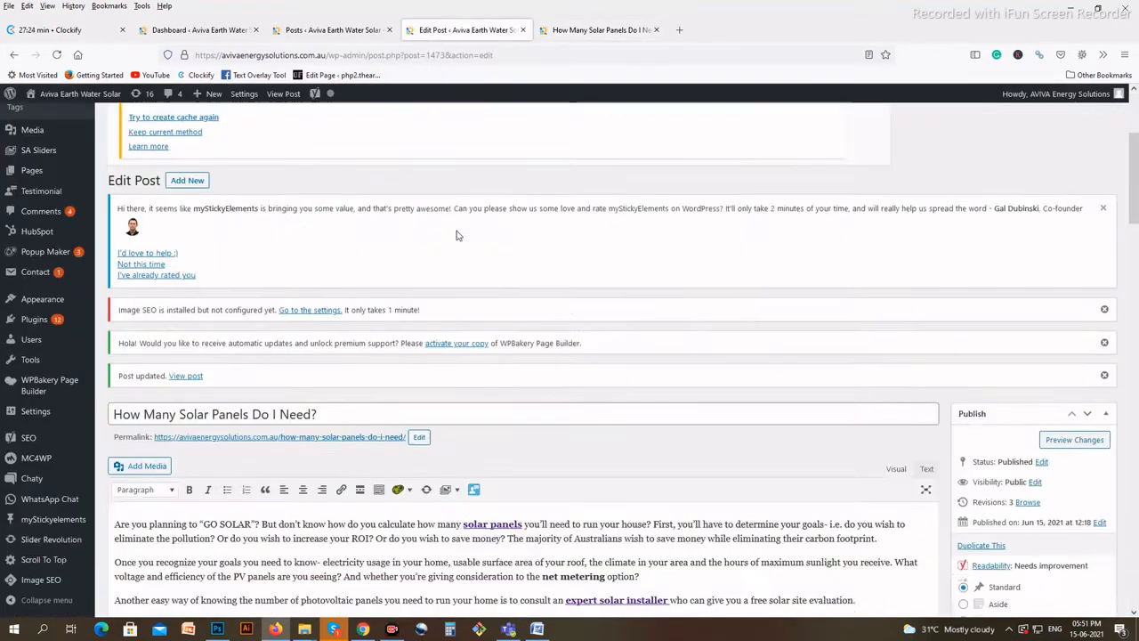
scroll(457, 235, down, 15)
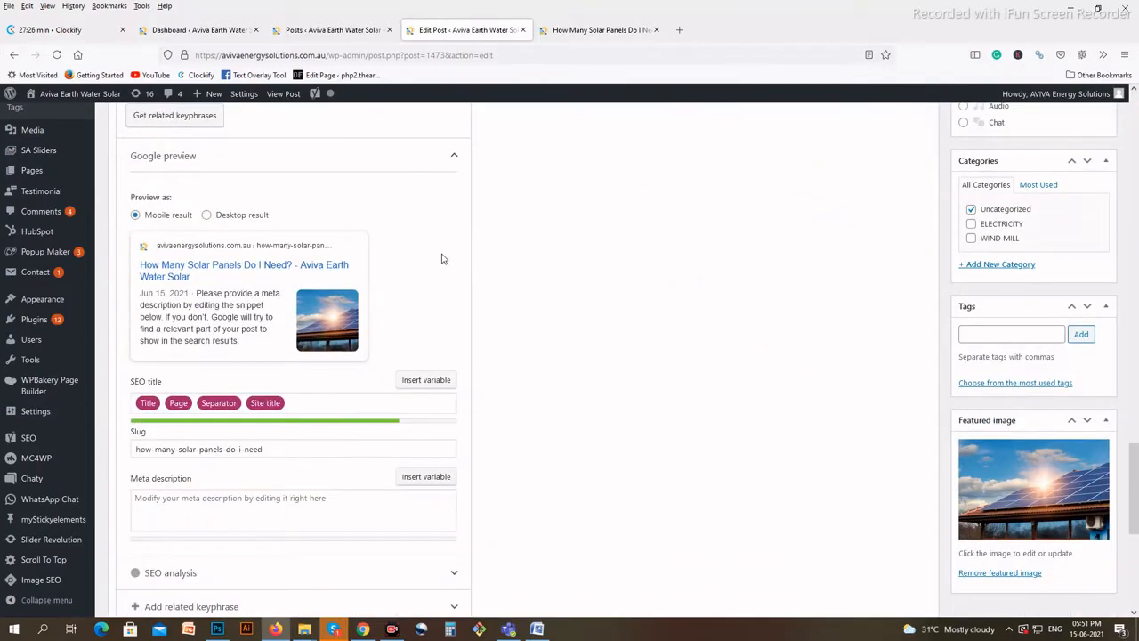
scroll(440, 258, up, 3)
scroll(213, 297, down, 3)
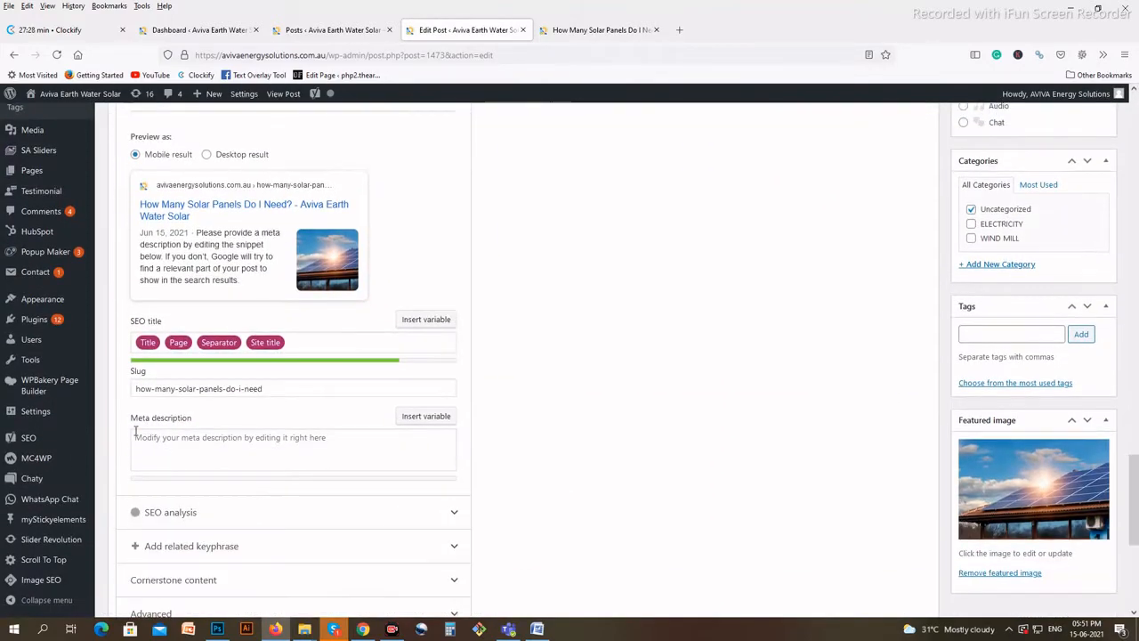
scroll(175, 396, down, 1)
click(182, 376)
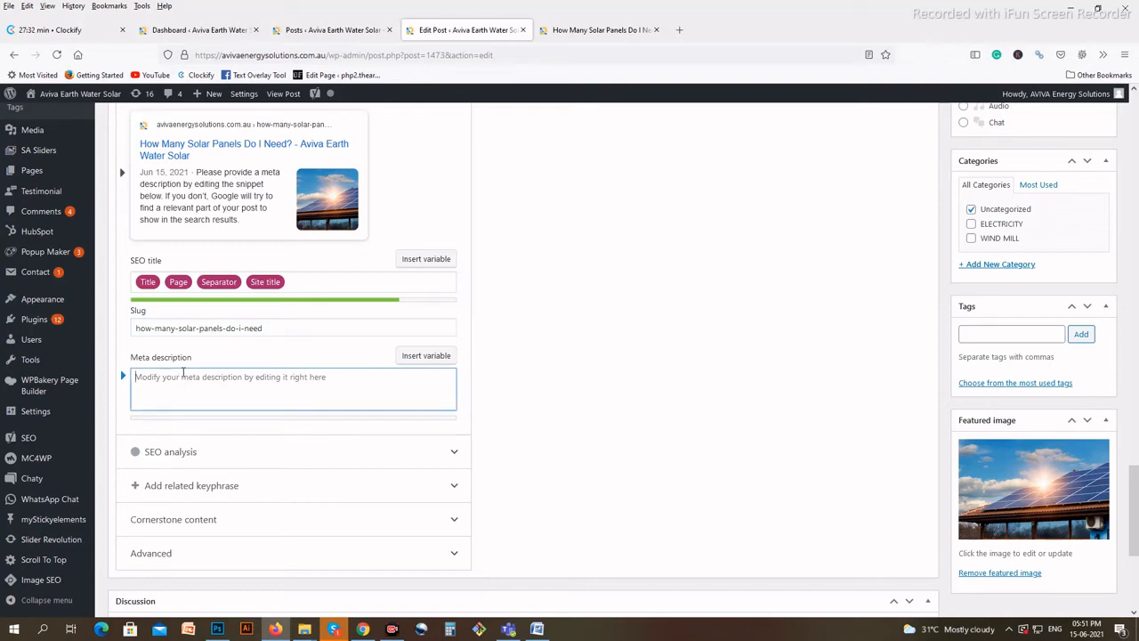
- In the Word document, copy the meta description text given under Miscellaneous, above the Image 01 details
click(536, 629)
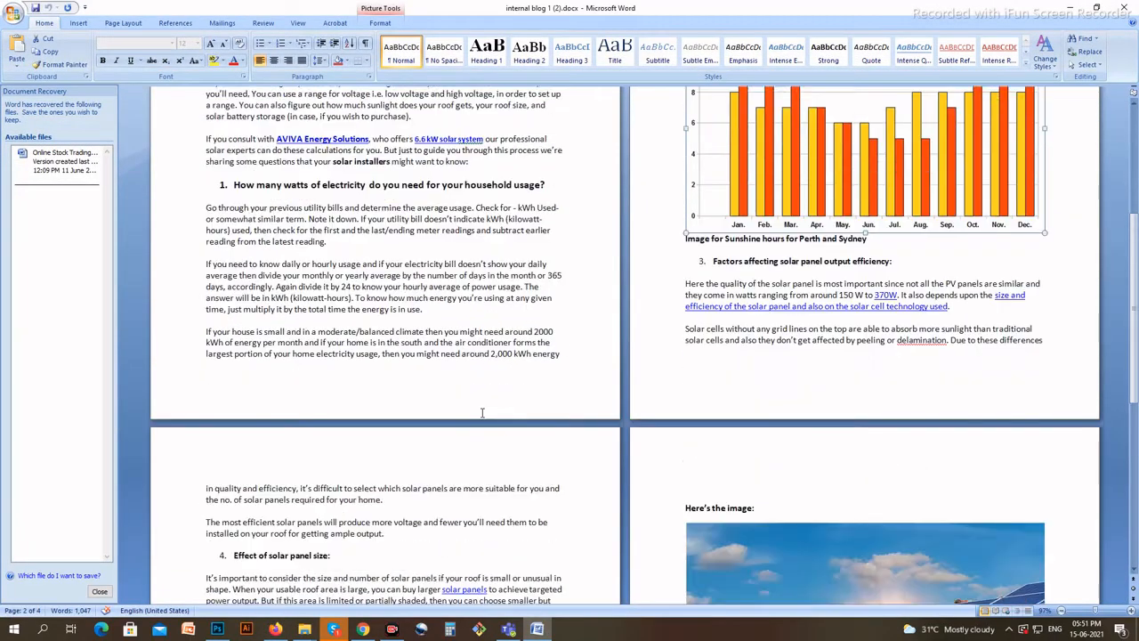
scroll(482, 411, down, 8)
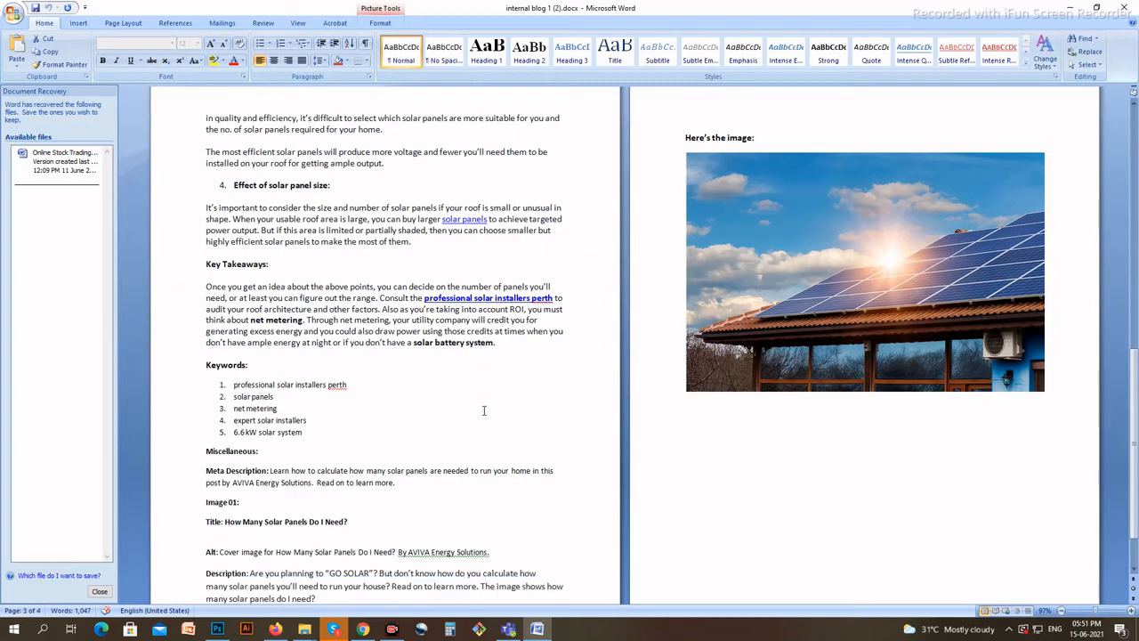
scroll(278, 464, down, 1)
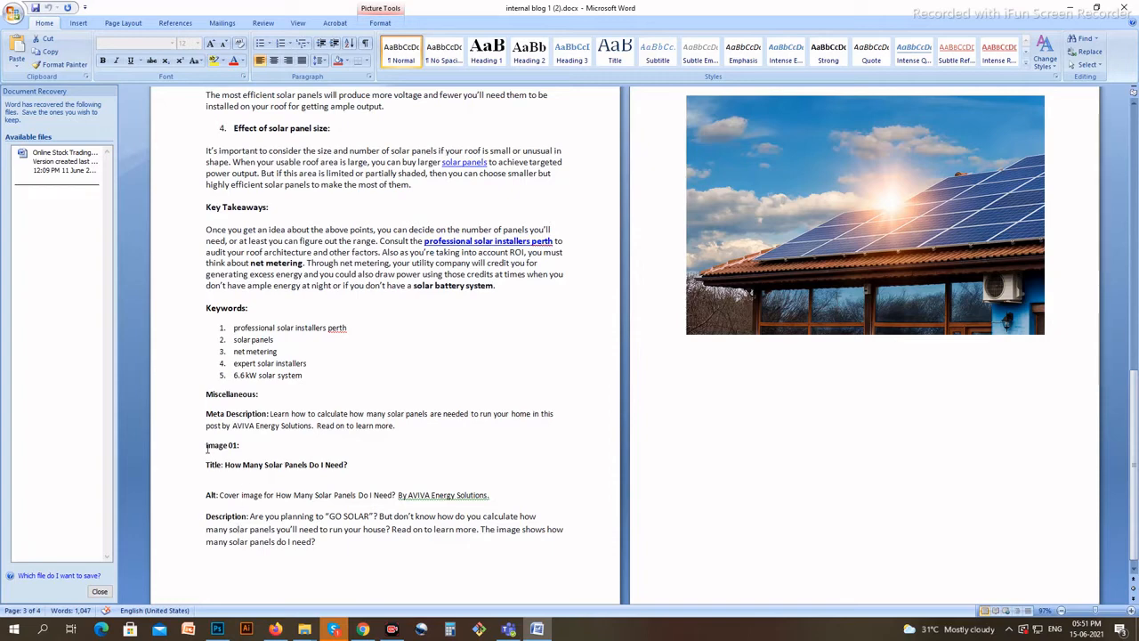
drag(207, 448, 362, 547)
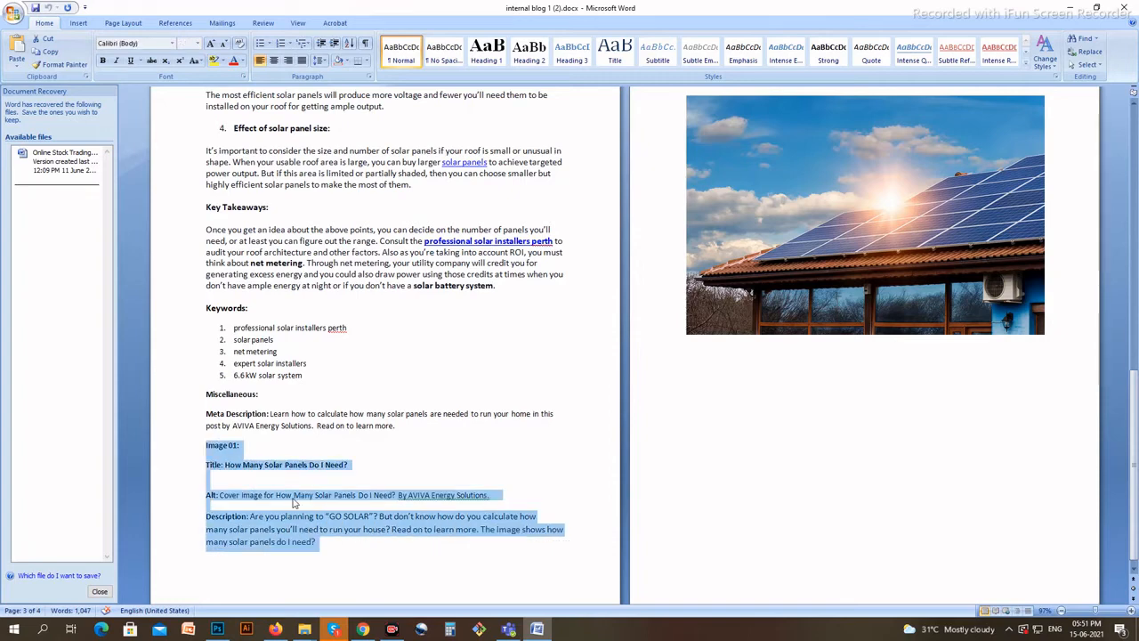
drag(269, 414, 392, 426)
right_click(394, 426)
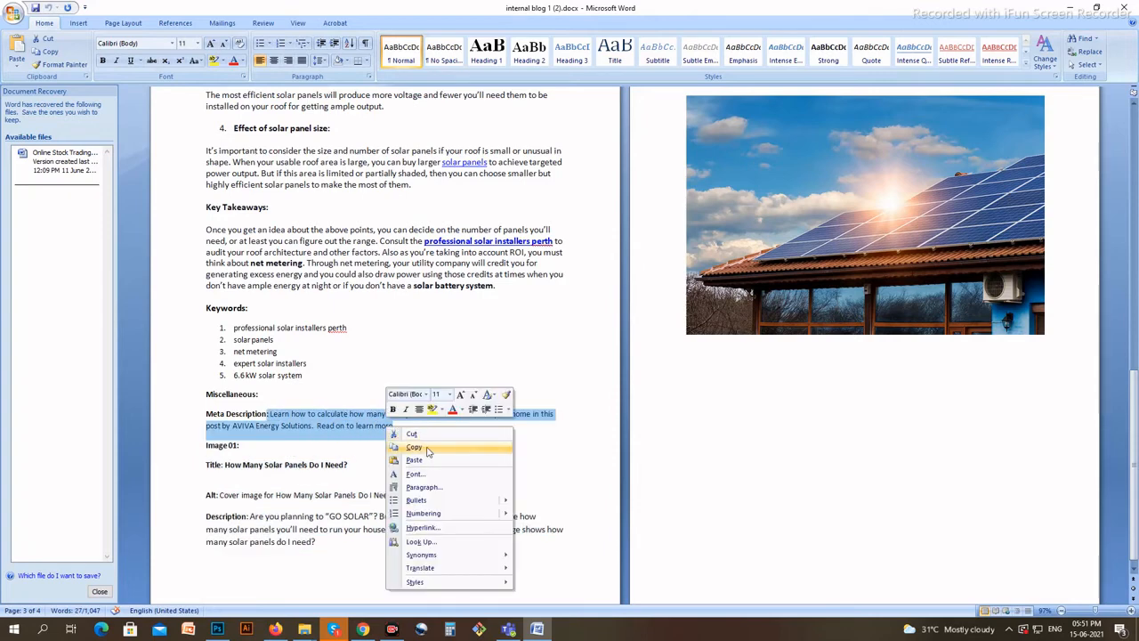
click(427, 449)
- Paste the copied "Learn how to calculate how many solar panels are needed" text as the post's Yoast meta description and update the post
click(276, 629)
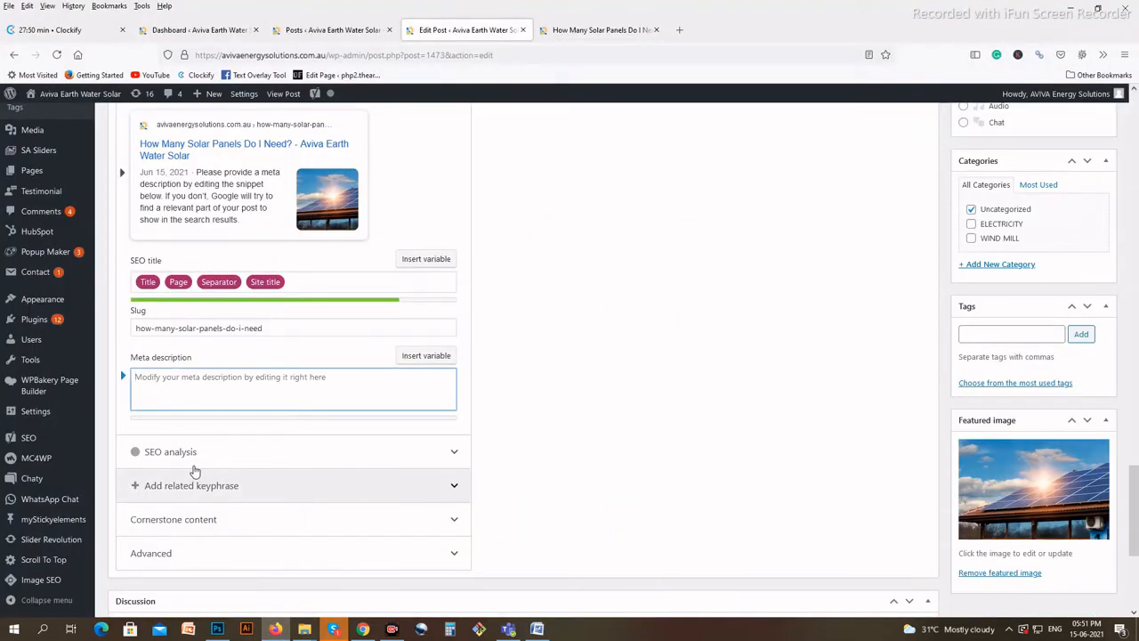
right_click(177, 396)
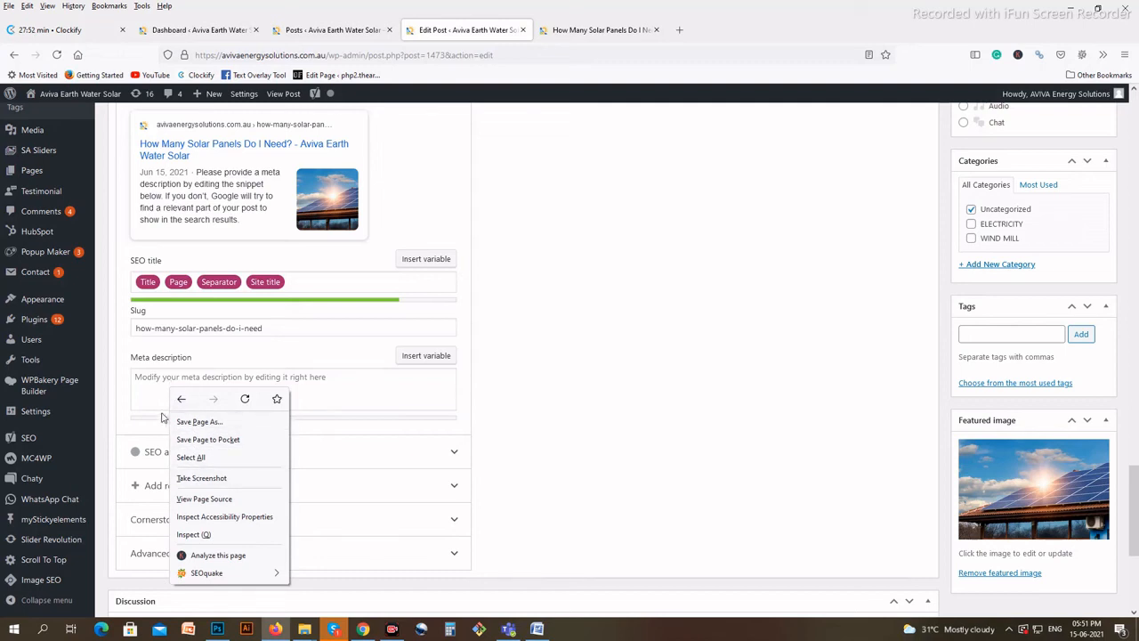
click(143, 389)
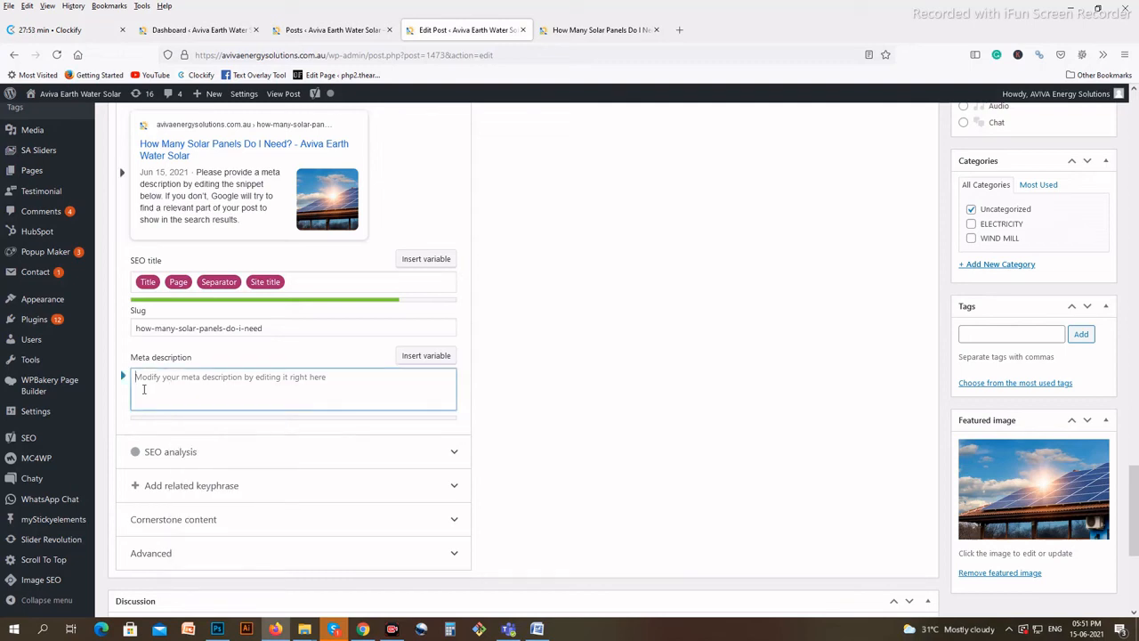
key(ctrl+v)
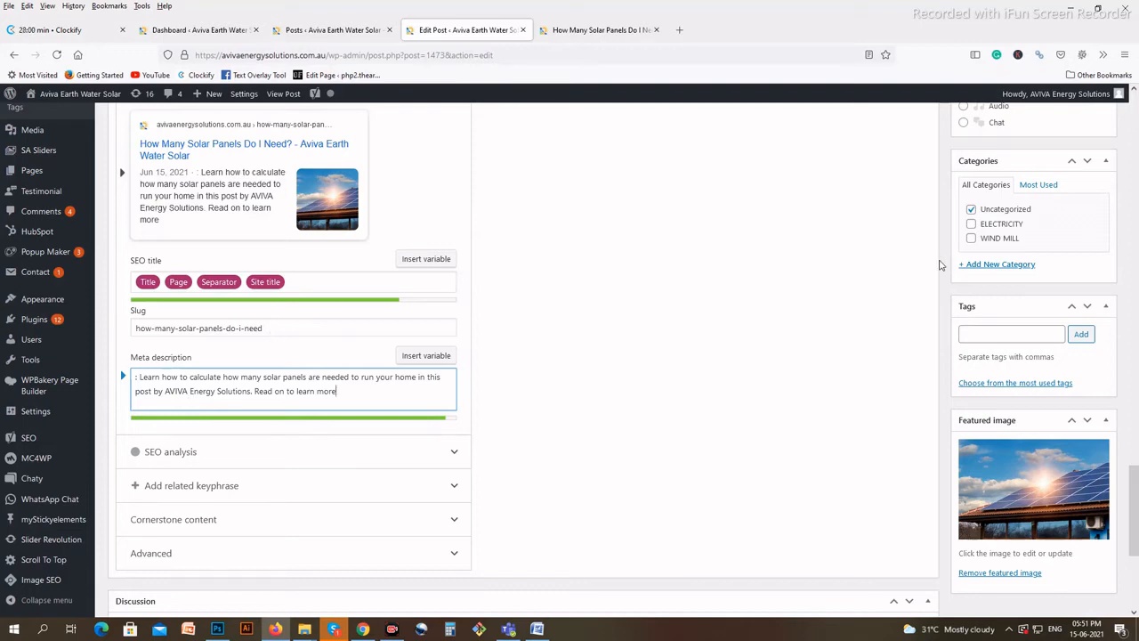
scroll(941, 265, up, 5)
click(1091, 276)
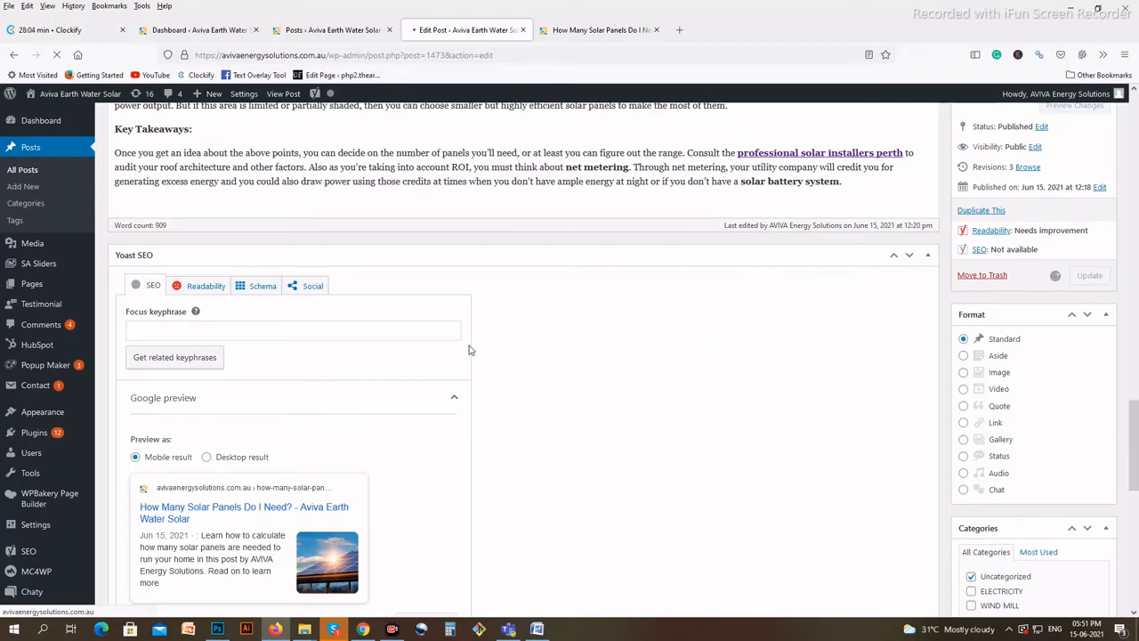
scroll(501, 349, down, 2)
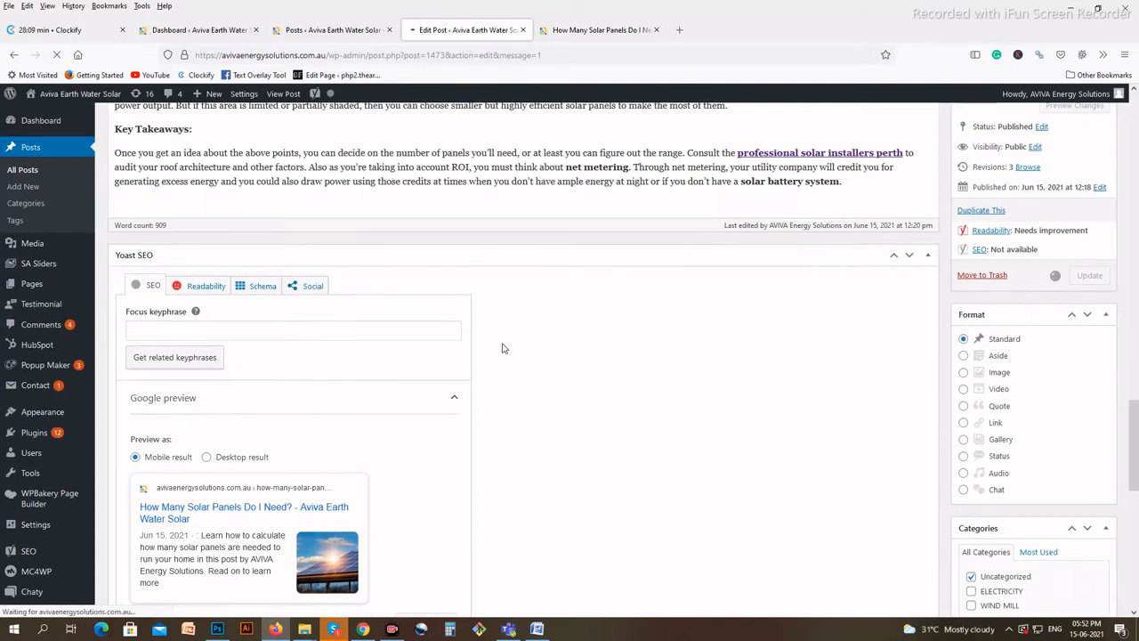
- Open the attachment details of the post's featured image, solaar.jpg, and go through its alt text, caption and description fields
scroll(502, 348, down, 4)
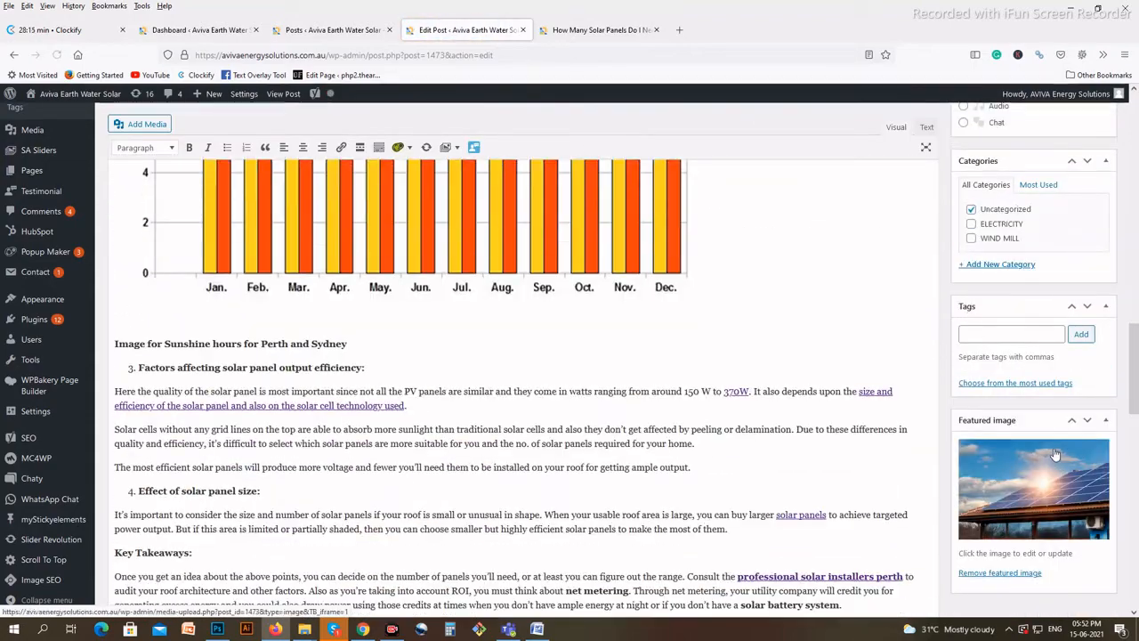
click(1022, 486)
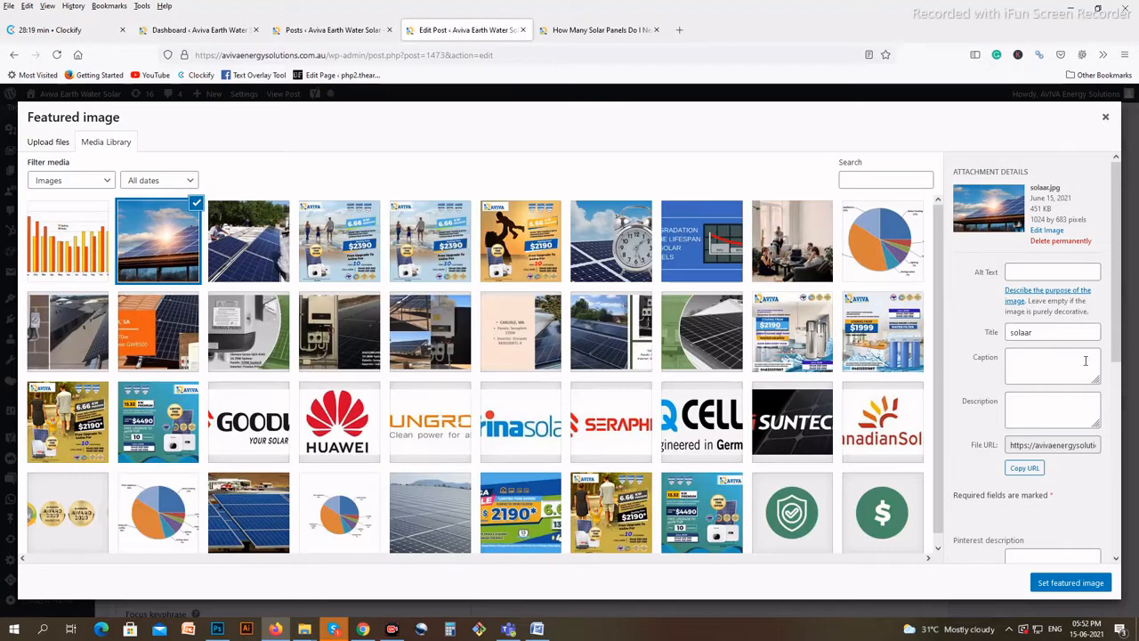
click(1033, 273)
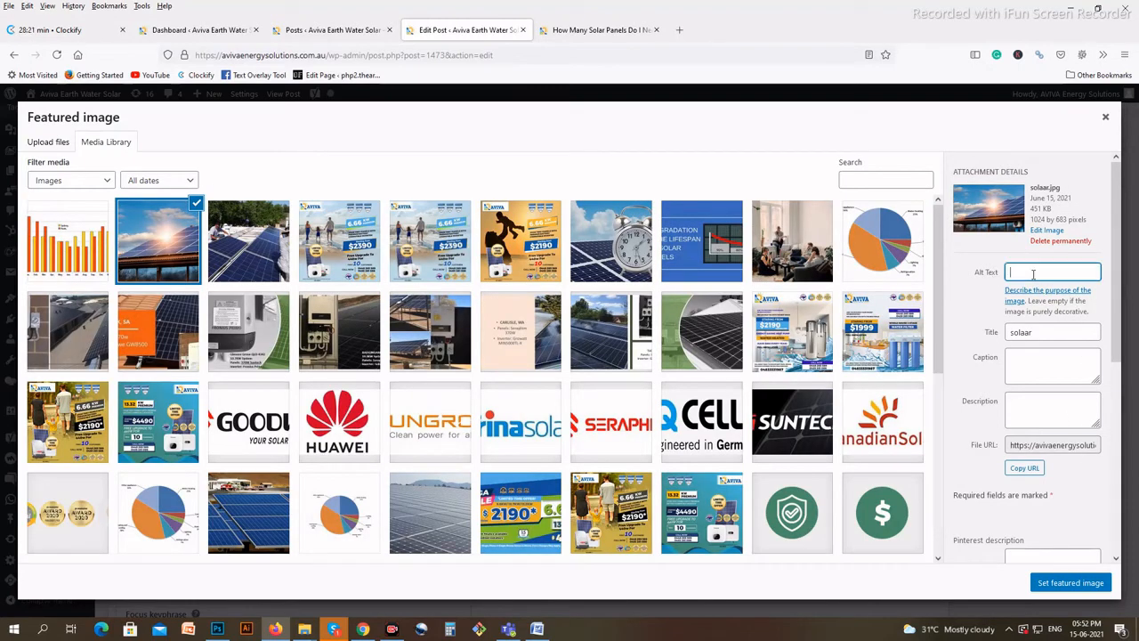
click(1050, 364)
click(1026, 413)
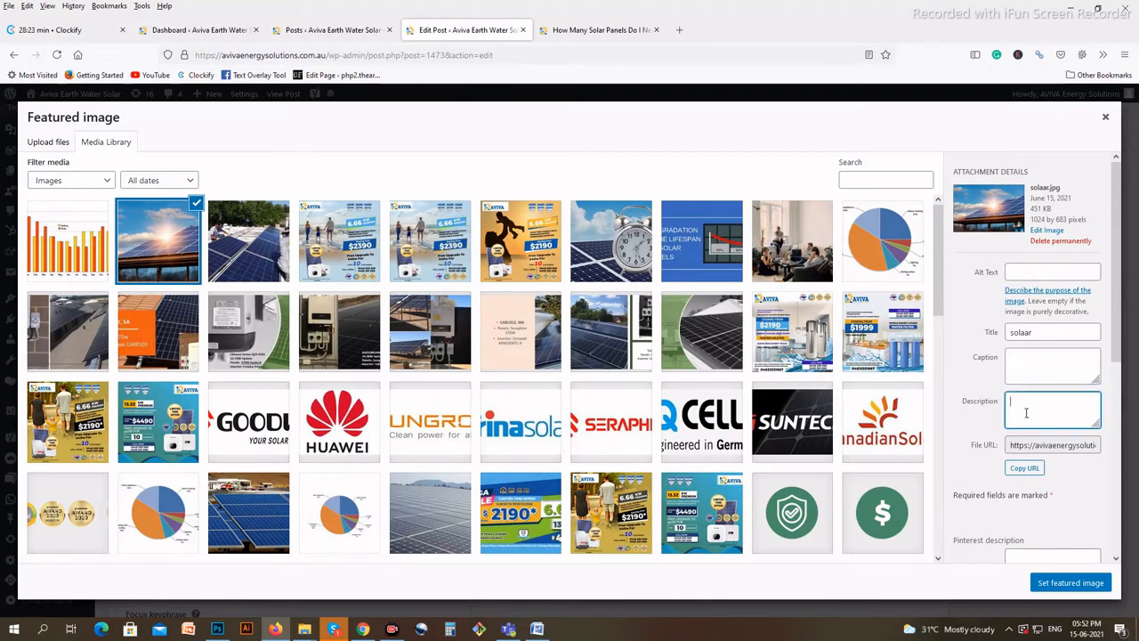
- Replace the featured image's title with "How Many Solar Panels Do I Need?" copied from the Image 01 details in the Word document
click(536, 629)
drag(226, 463, 352, 464)
right_click(347, 468)
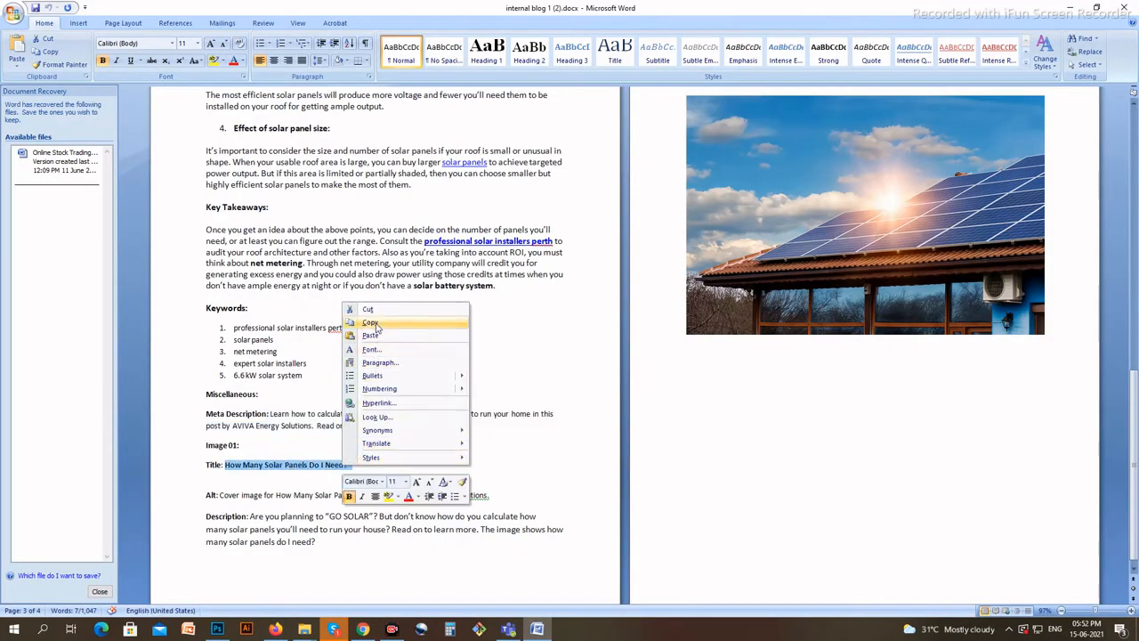
click(369, 322)
key(alt+Tab)
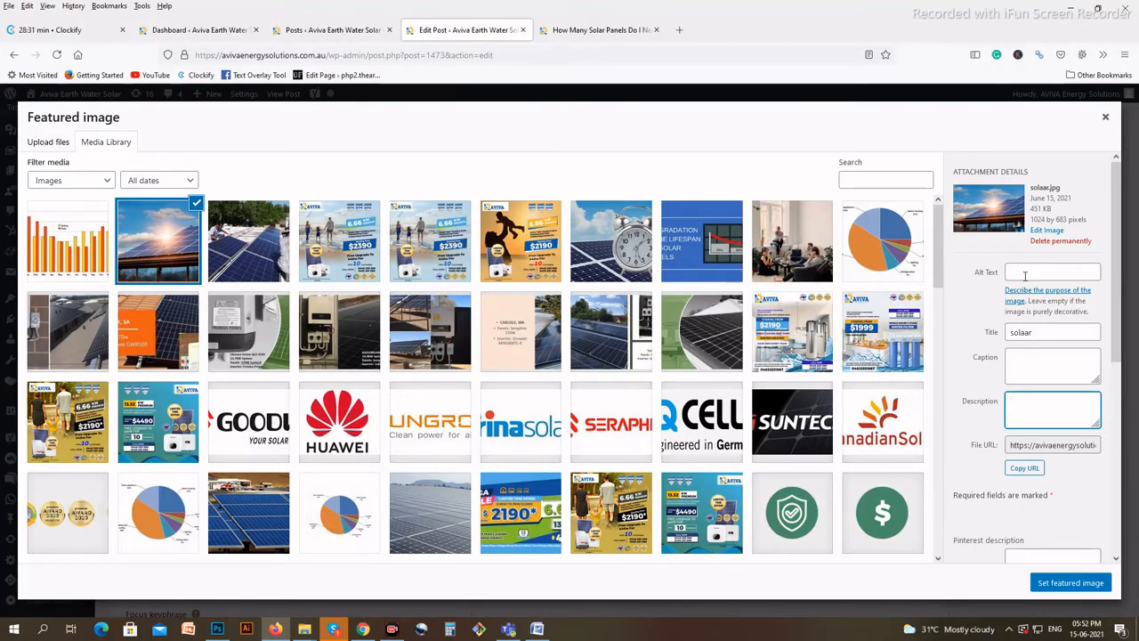
double_click(1018, 331)
right_click(1009, 334)
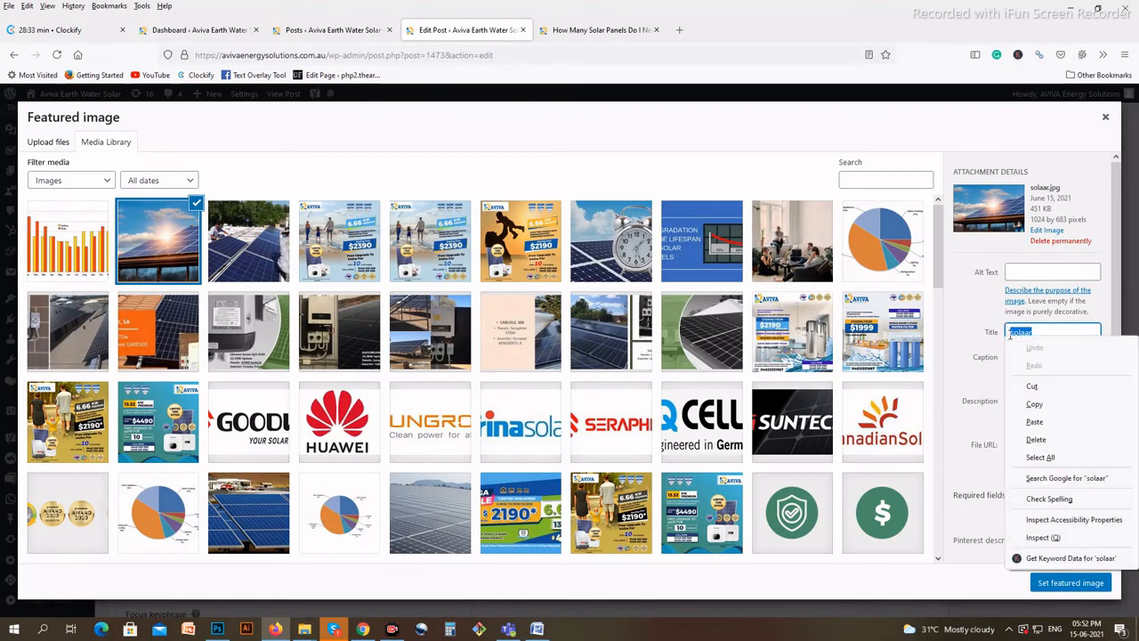
click(1034, 423)
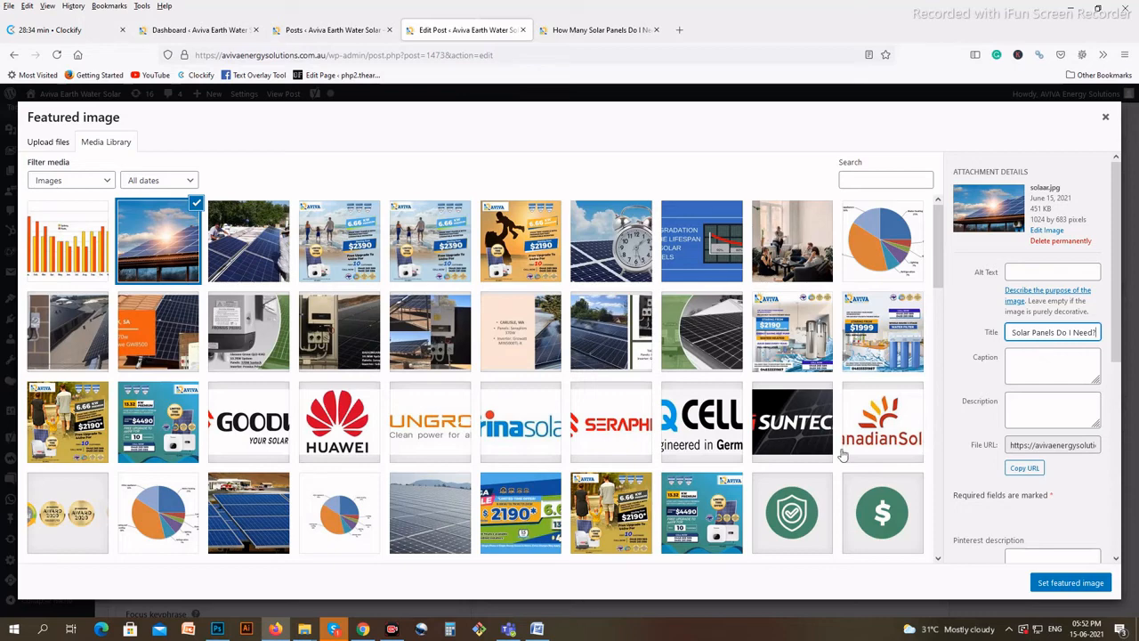
- Fill the featured image's description with the Image 01 description text beginning "Are you planning to “GO SOLAR”?", copied from the Word document
click(1021, 413)
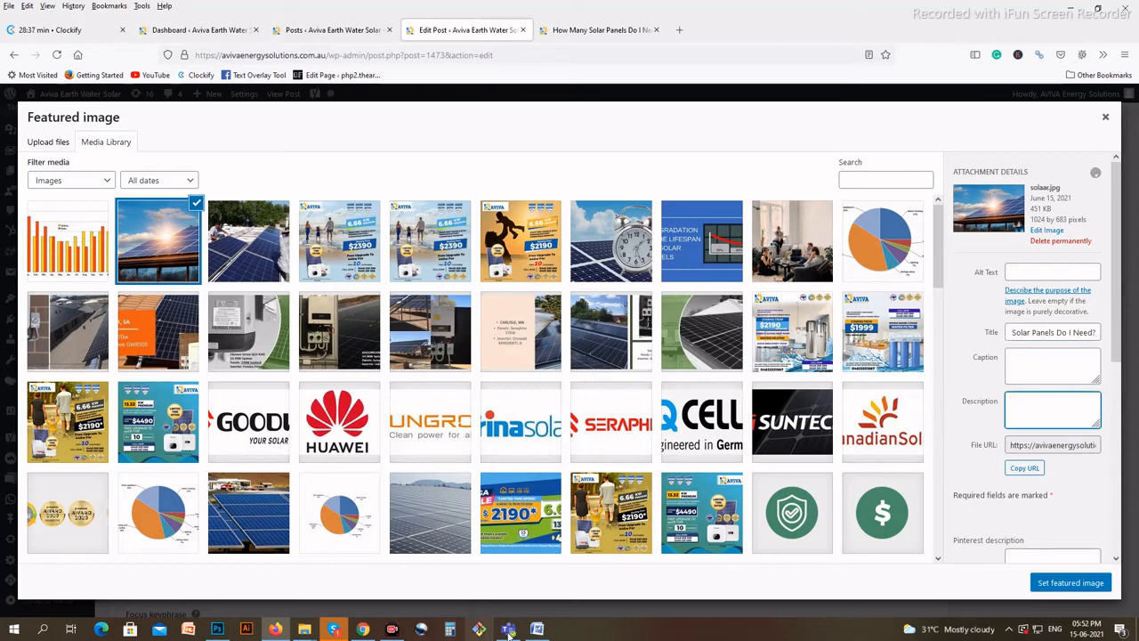
click(536, 629)
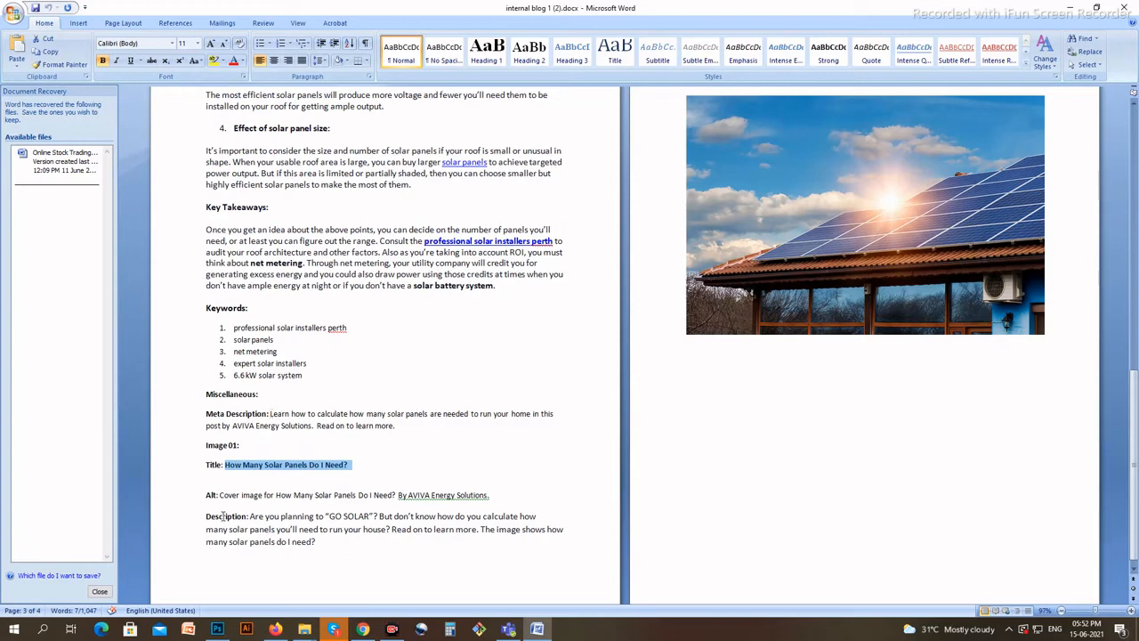
click(251, 515)
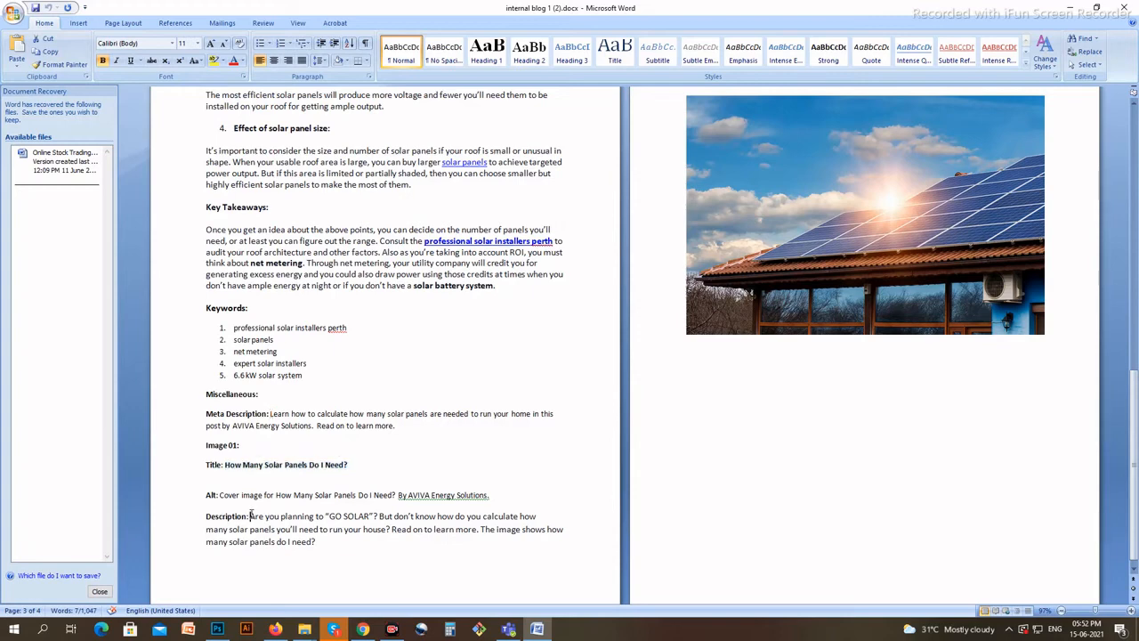
right_click(313, 545)
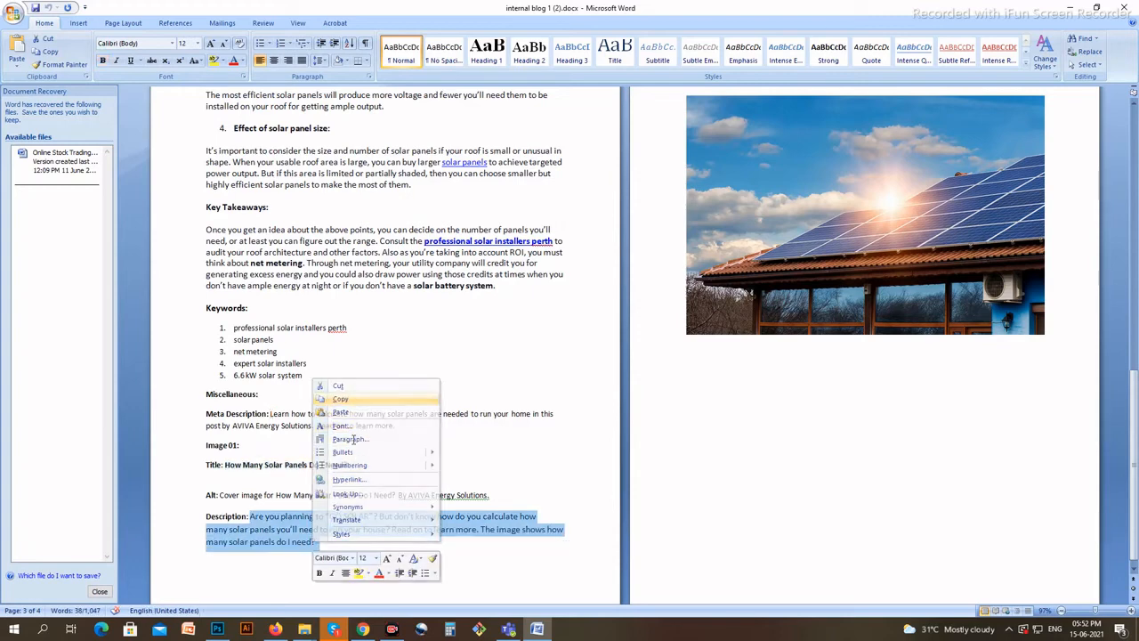
click(339, 399)
click(276, 629)
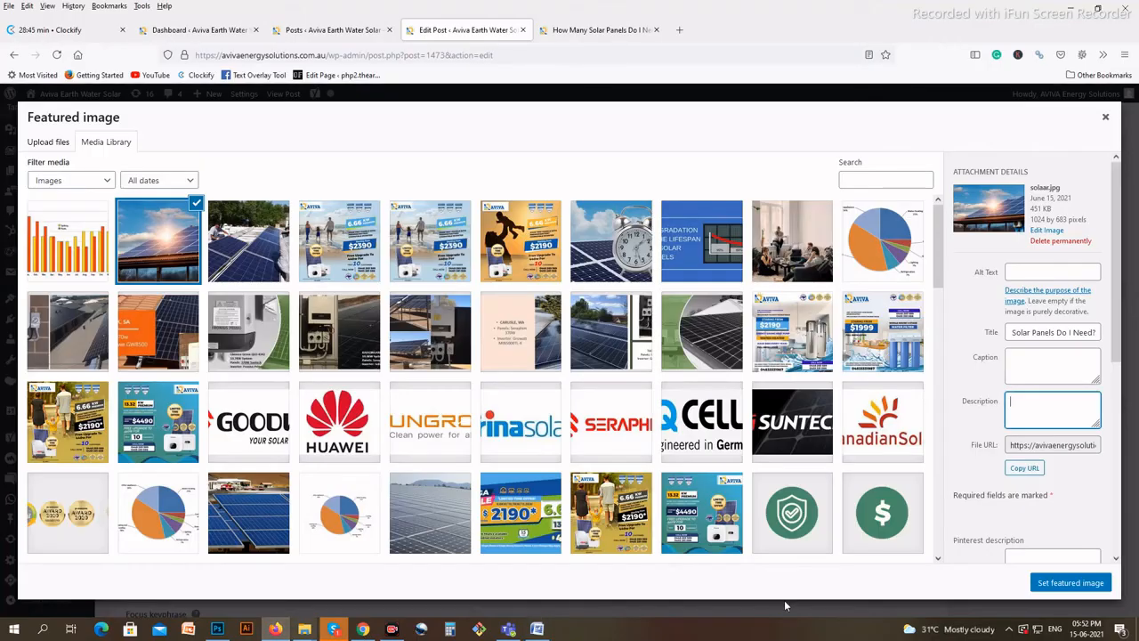
right_click(1032, 416)
click(1033, 504)
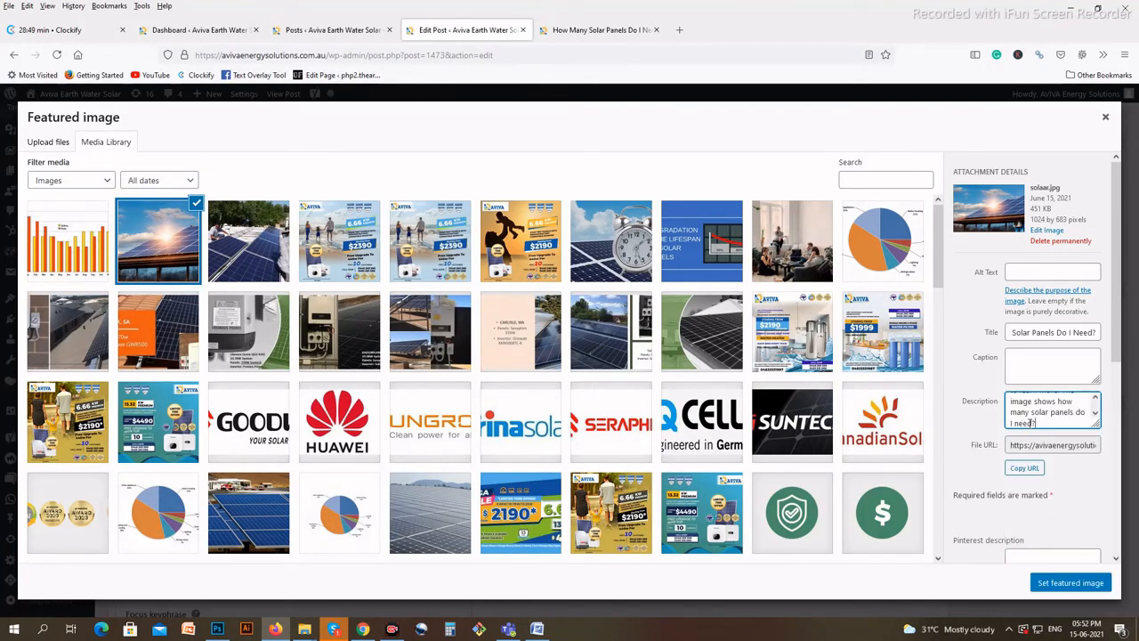
- Copy the Image 01 alt text "Cover image for How Many Solar Panels Do I Need? By AVIVA Energy Solutions." from Word into the featured image's alt text
click(537, 629)
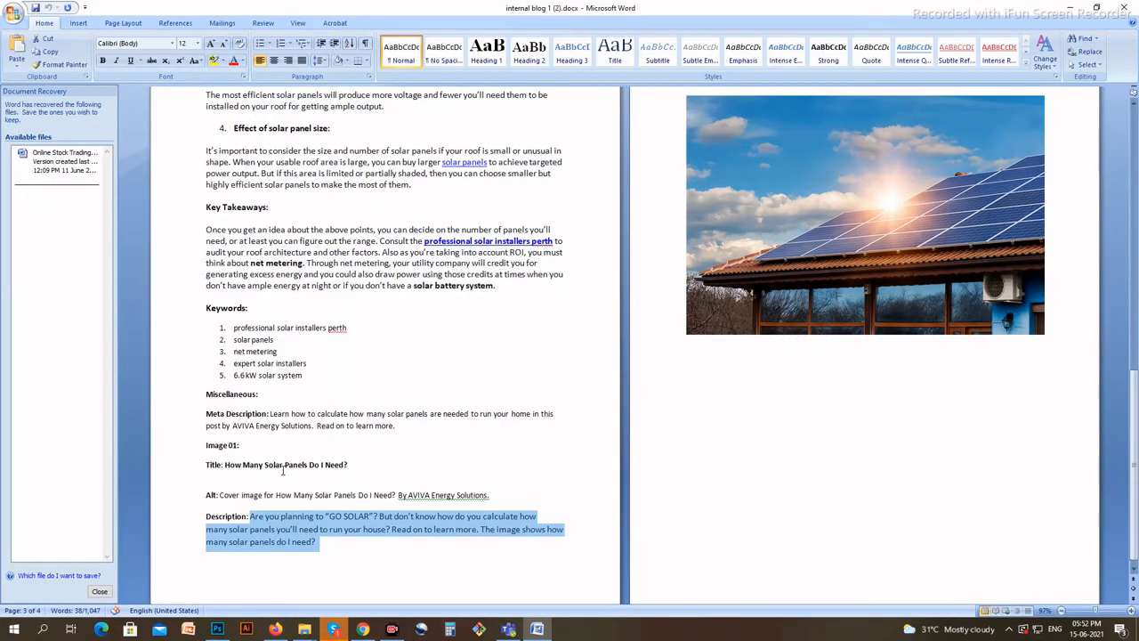
drag(220, 495, 504, 495)
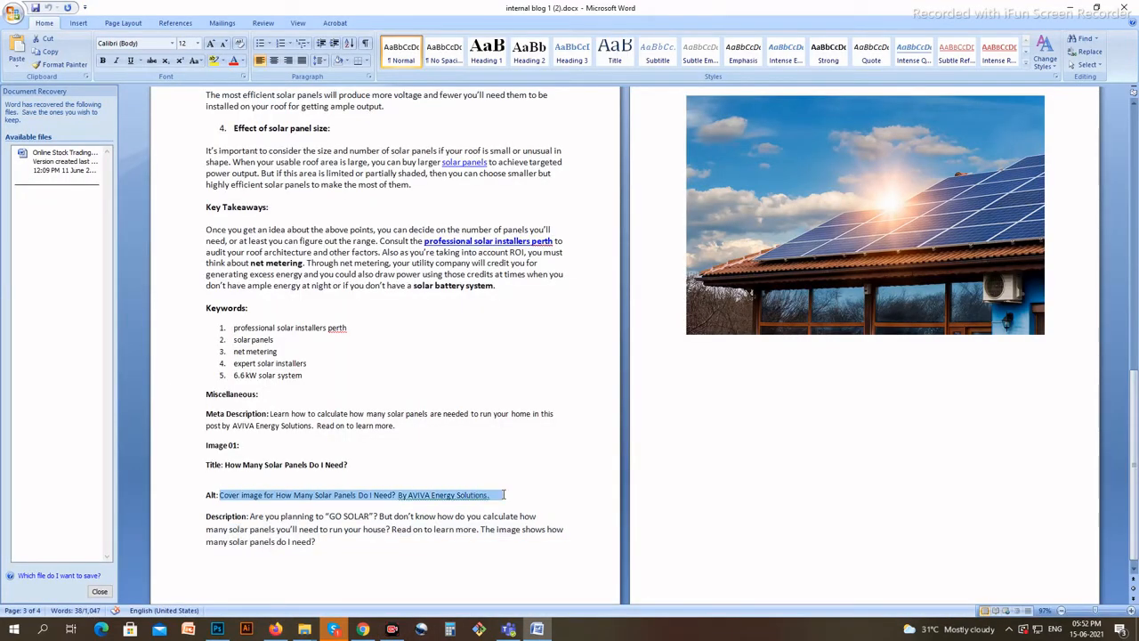
right_click(374, 501)
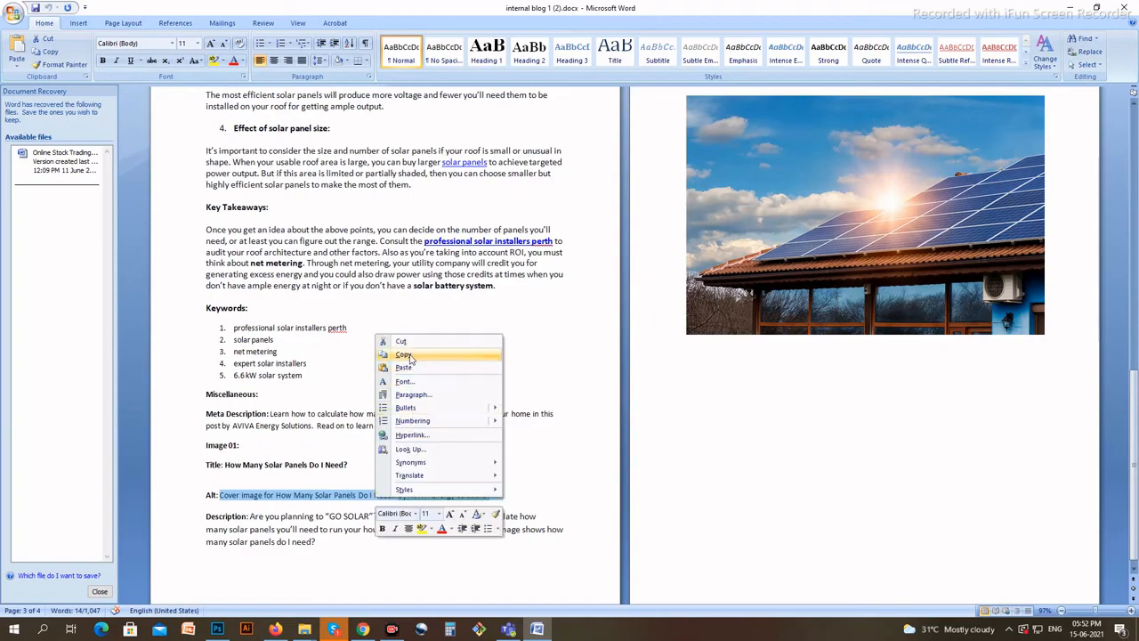
click(412, 358)
click(276, 629)
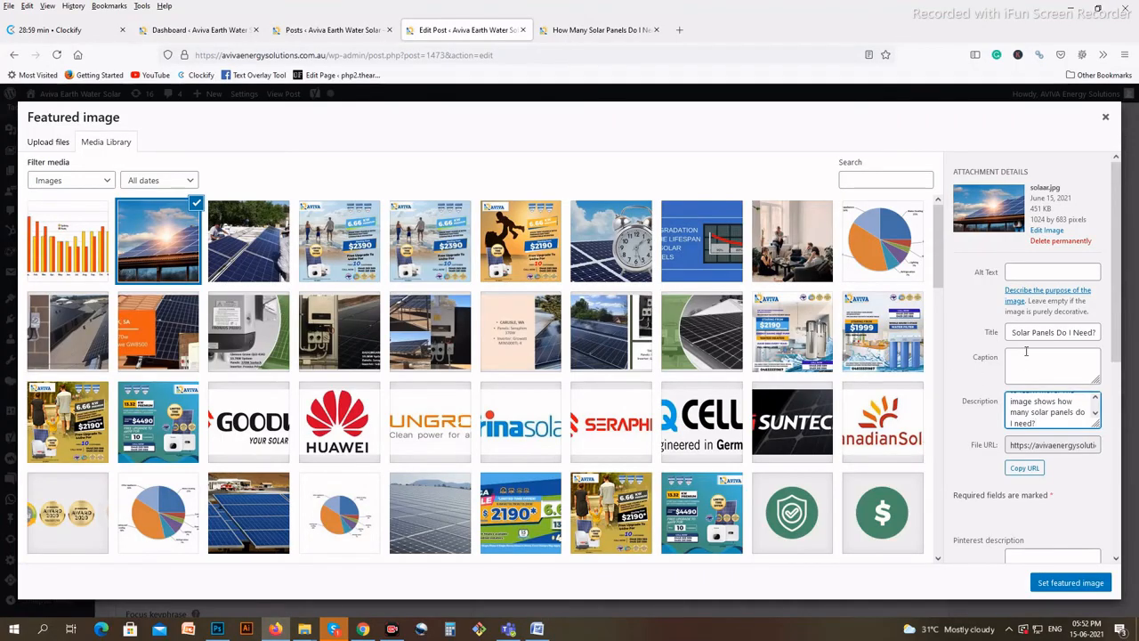
right_click(1019, 272)
click(1035, 355)
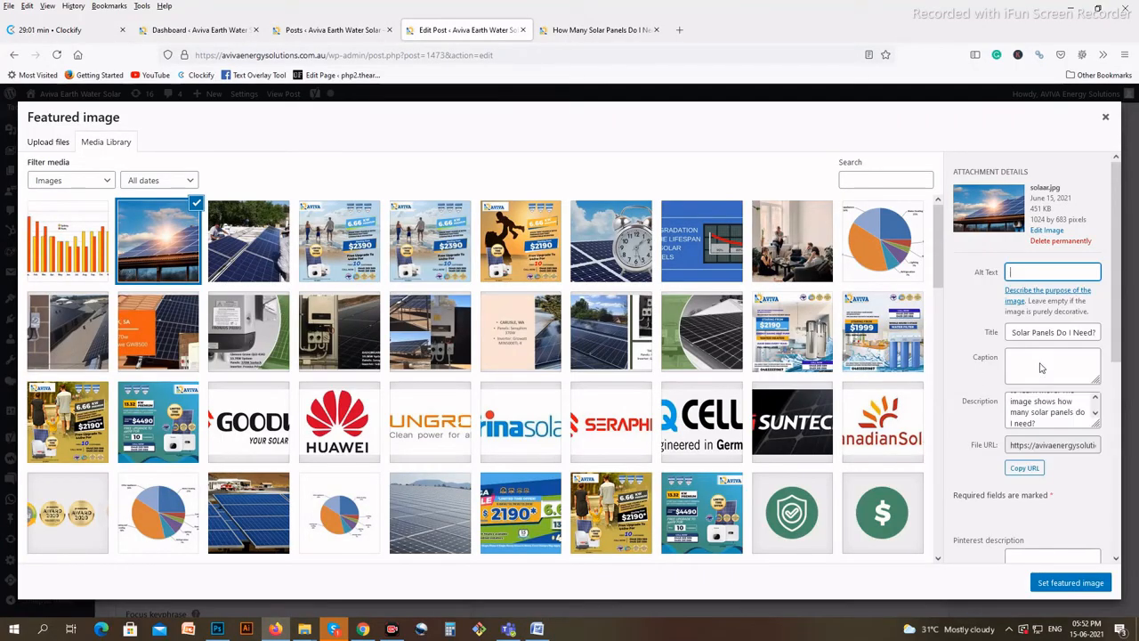
- Set solaar.jpg with its completed details as the featured image and update the post
scroll(1056, 479, down, 1)
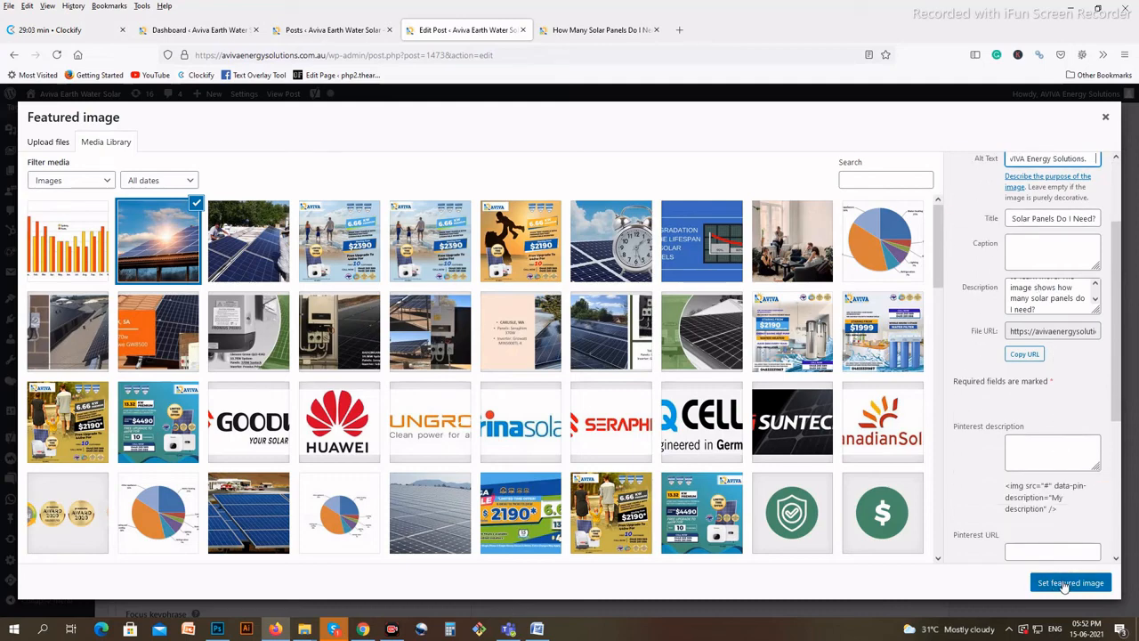
click(1068, 583)
scroll(483, 399, down, 5)
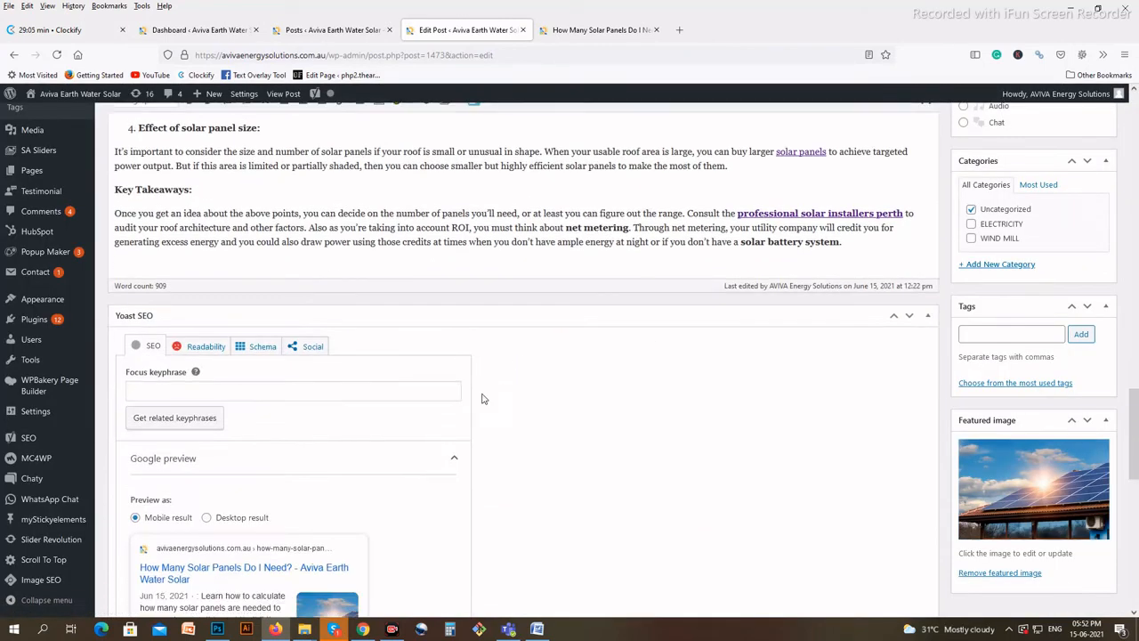
scroll(283, 469, down, 2)
scroll(1089, 360, up, 5)
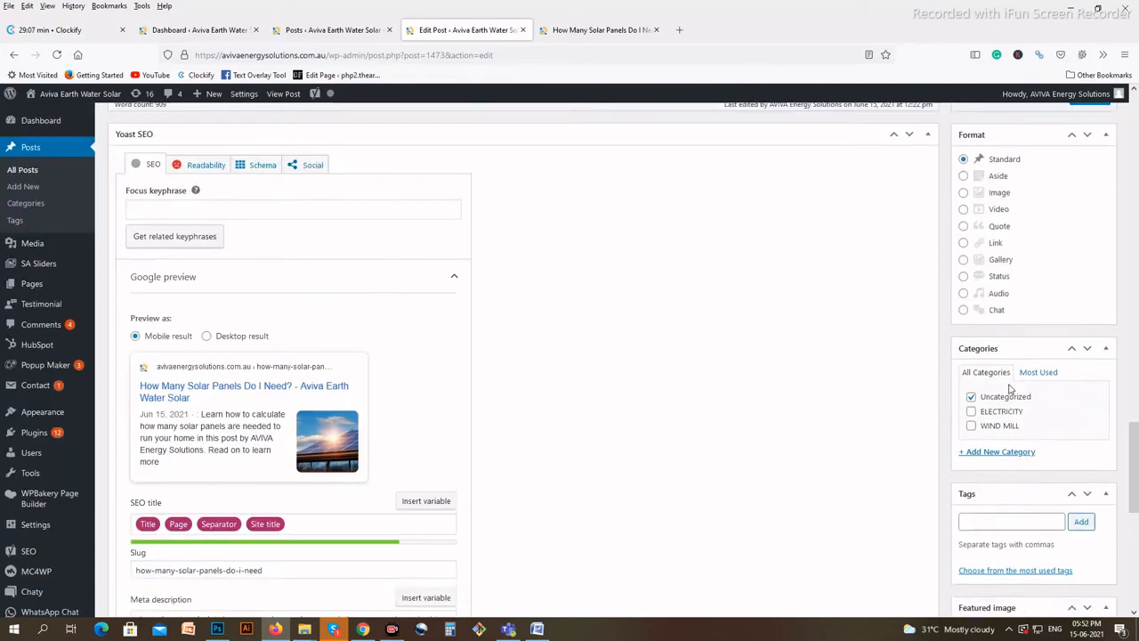
click(1087, 326)
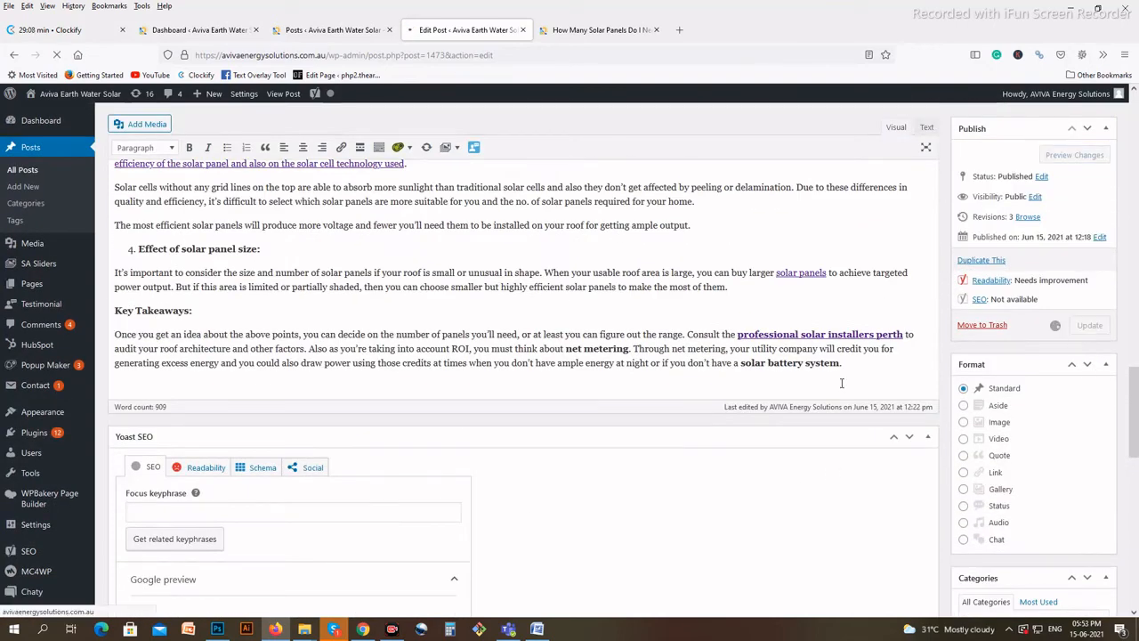
scroll(841, 383, up, 3)
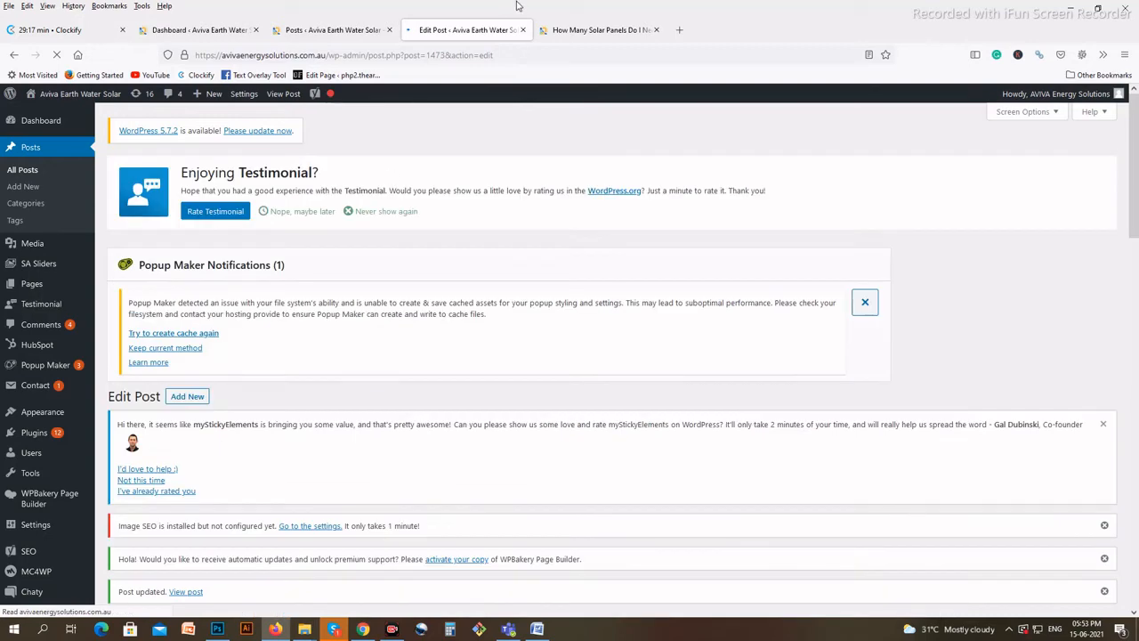
- Reload the live "How Many Solar Panels Do I Need?" post and review its title, featured image, body text, sunshine hours chart and links
click(601, 29)
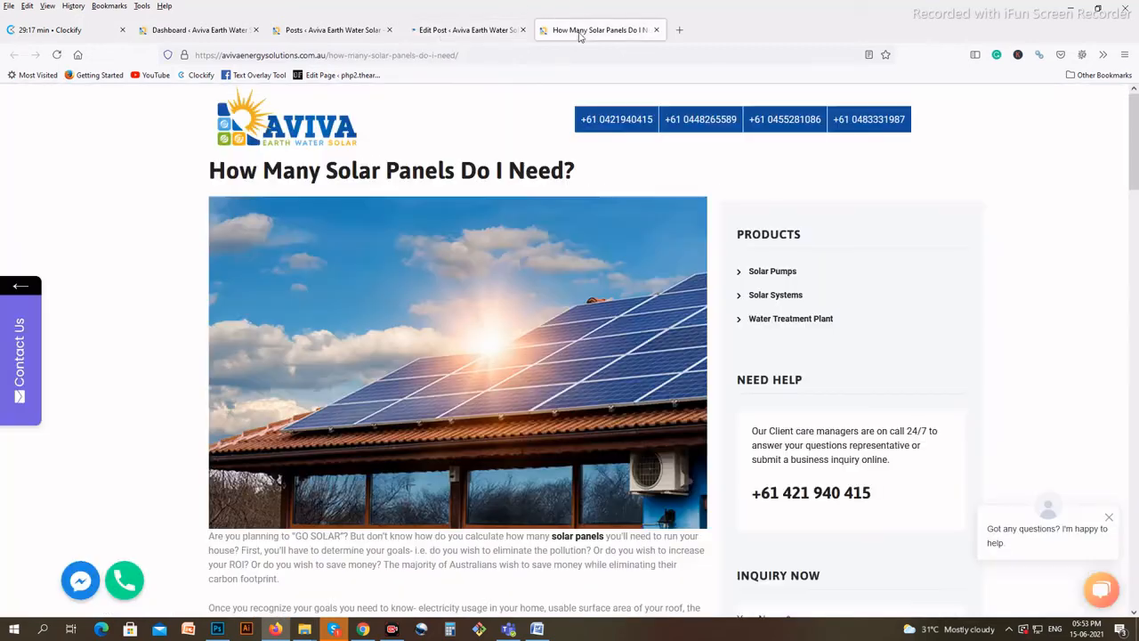
click(56, 55)
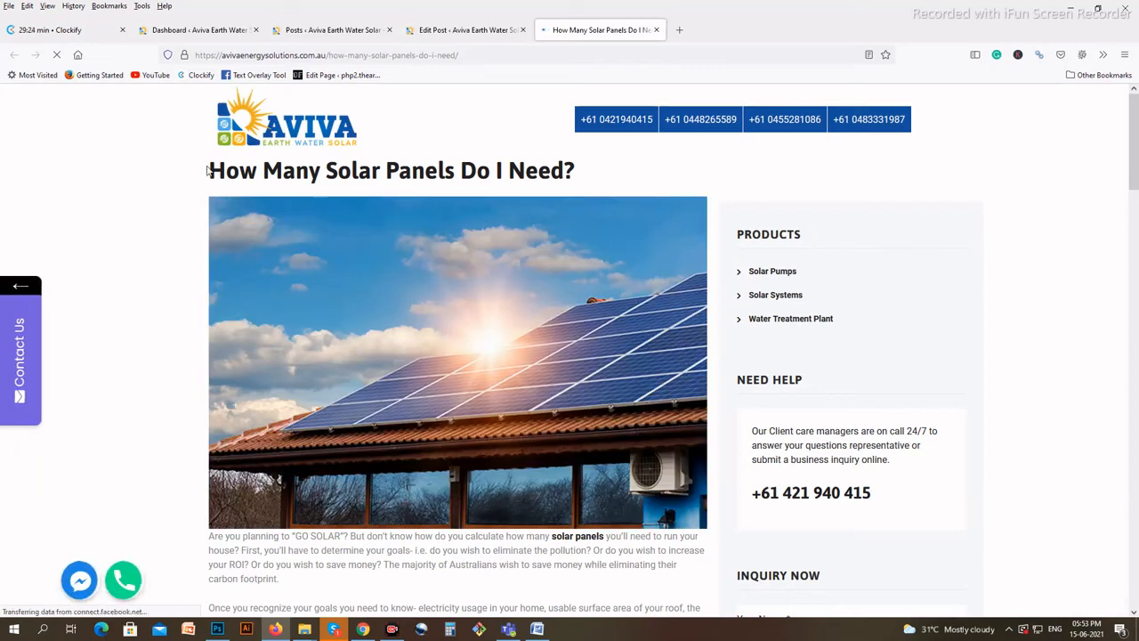
mouse_move(207, 170)
mouse_down()
mouse_move(592, 170)
mouse_move(208, 170)
mouse_up()
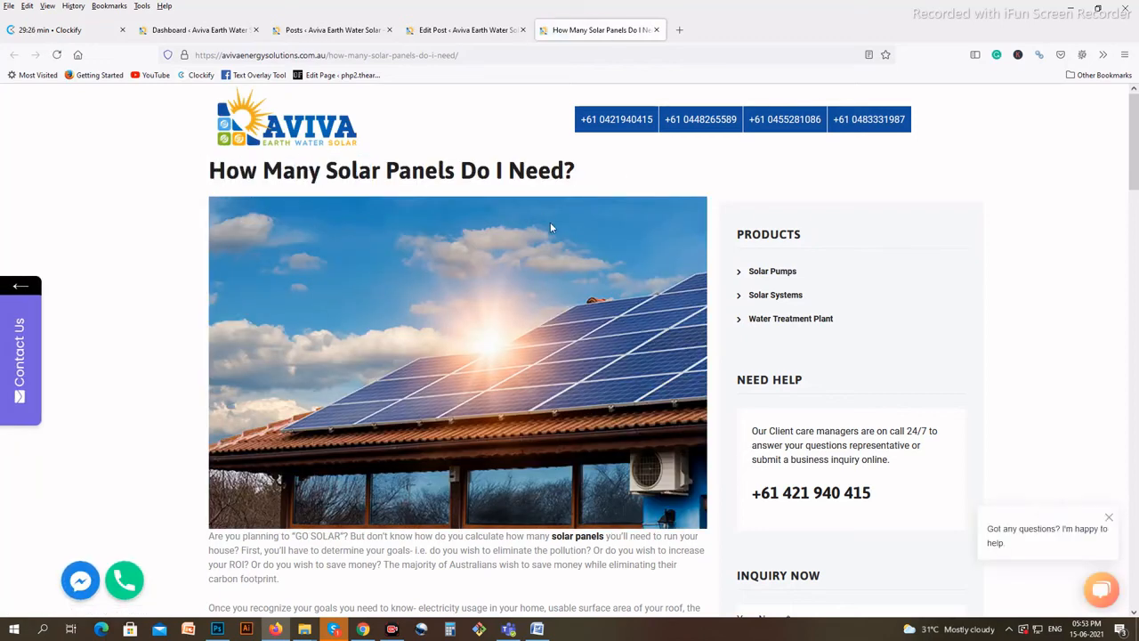
scroll(550, 229, down, 7)
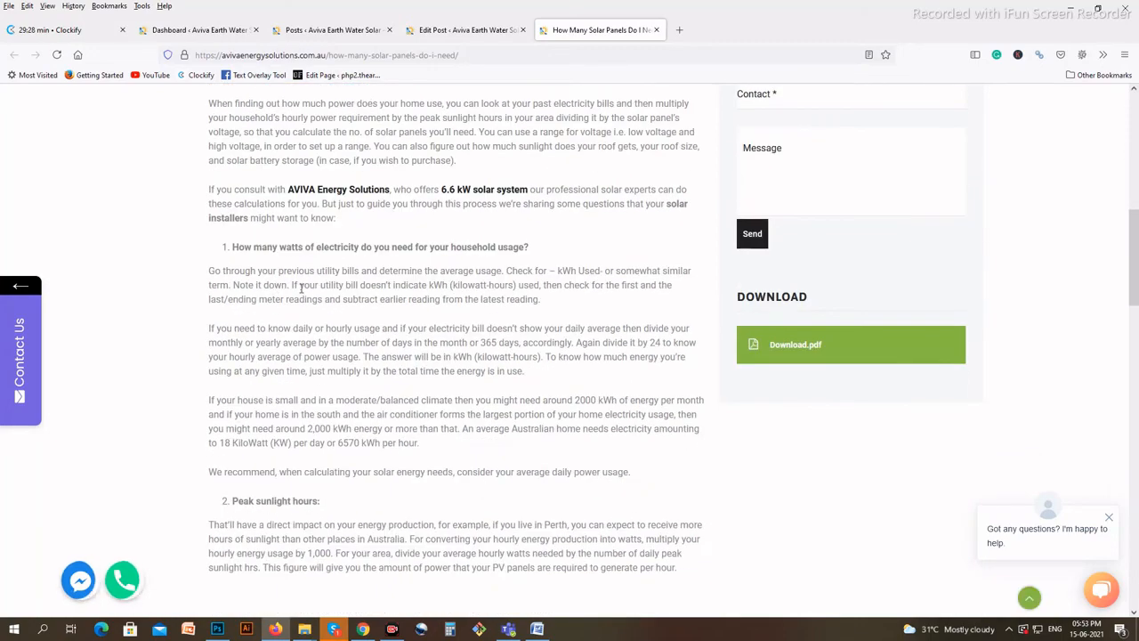
scroll(300, 286, down, 5)
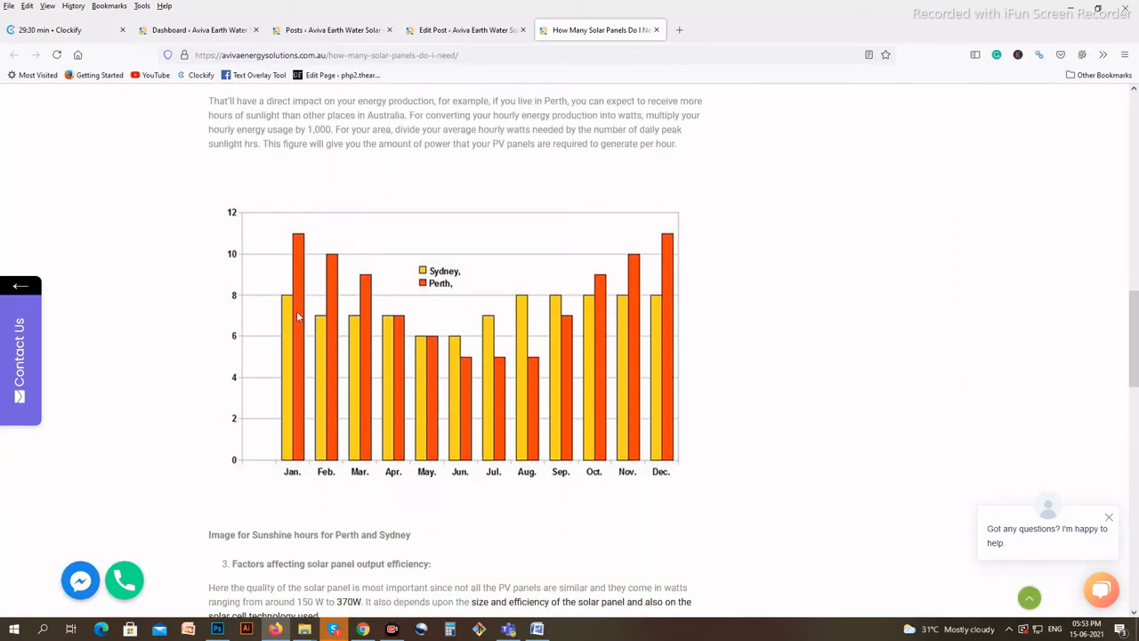
scroll(345, 333, down, 10)
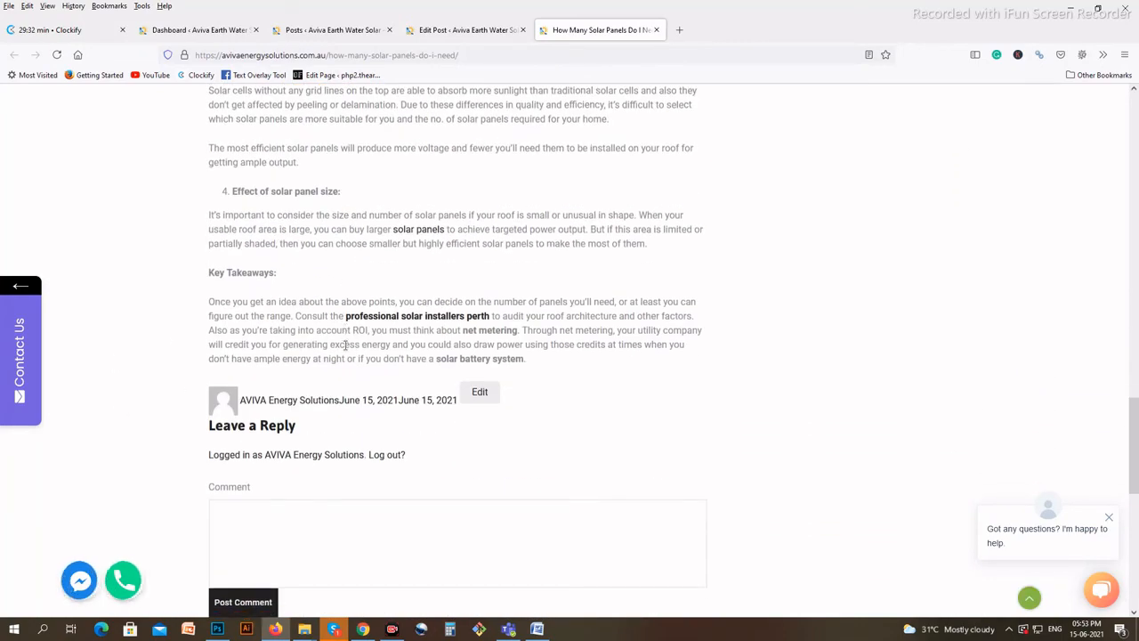
scroll(338, 374, up, 5)
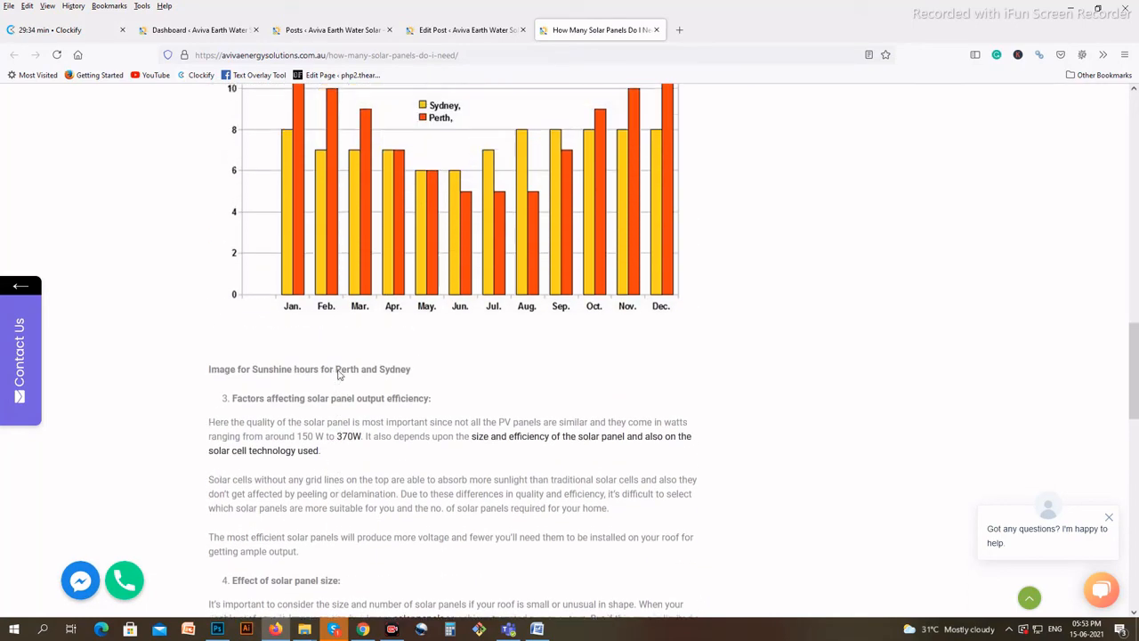
scroll(338, 373, up, 3)
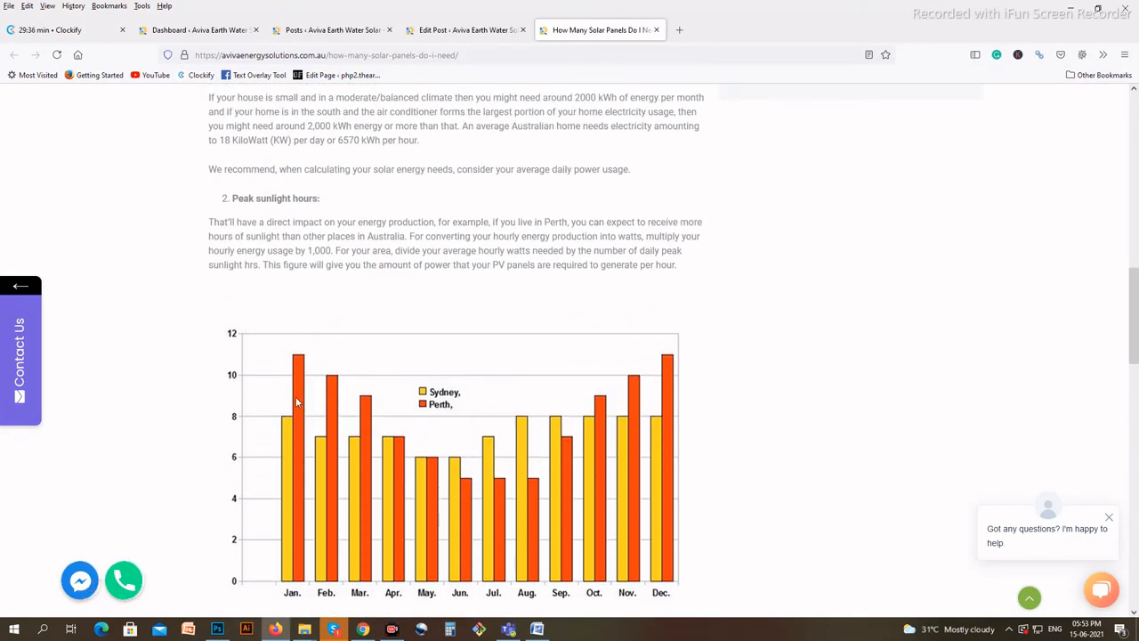